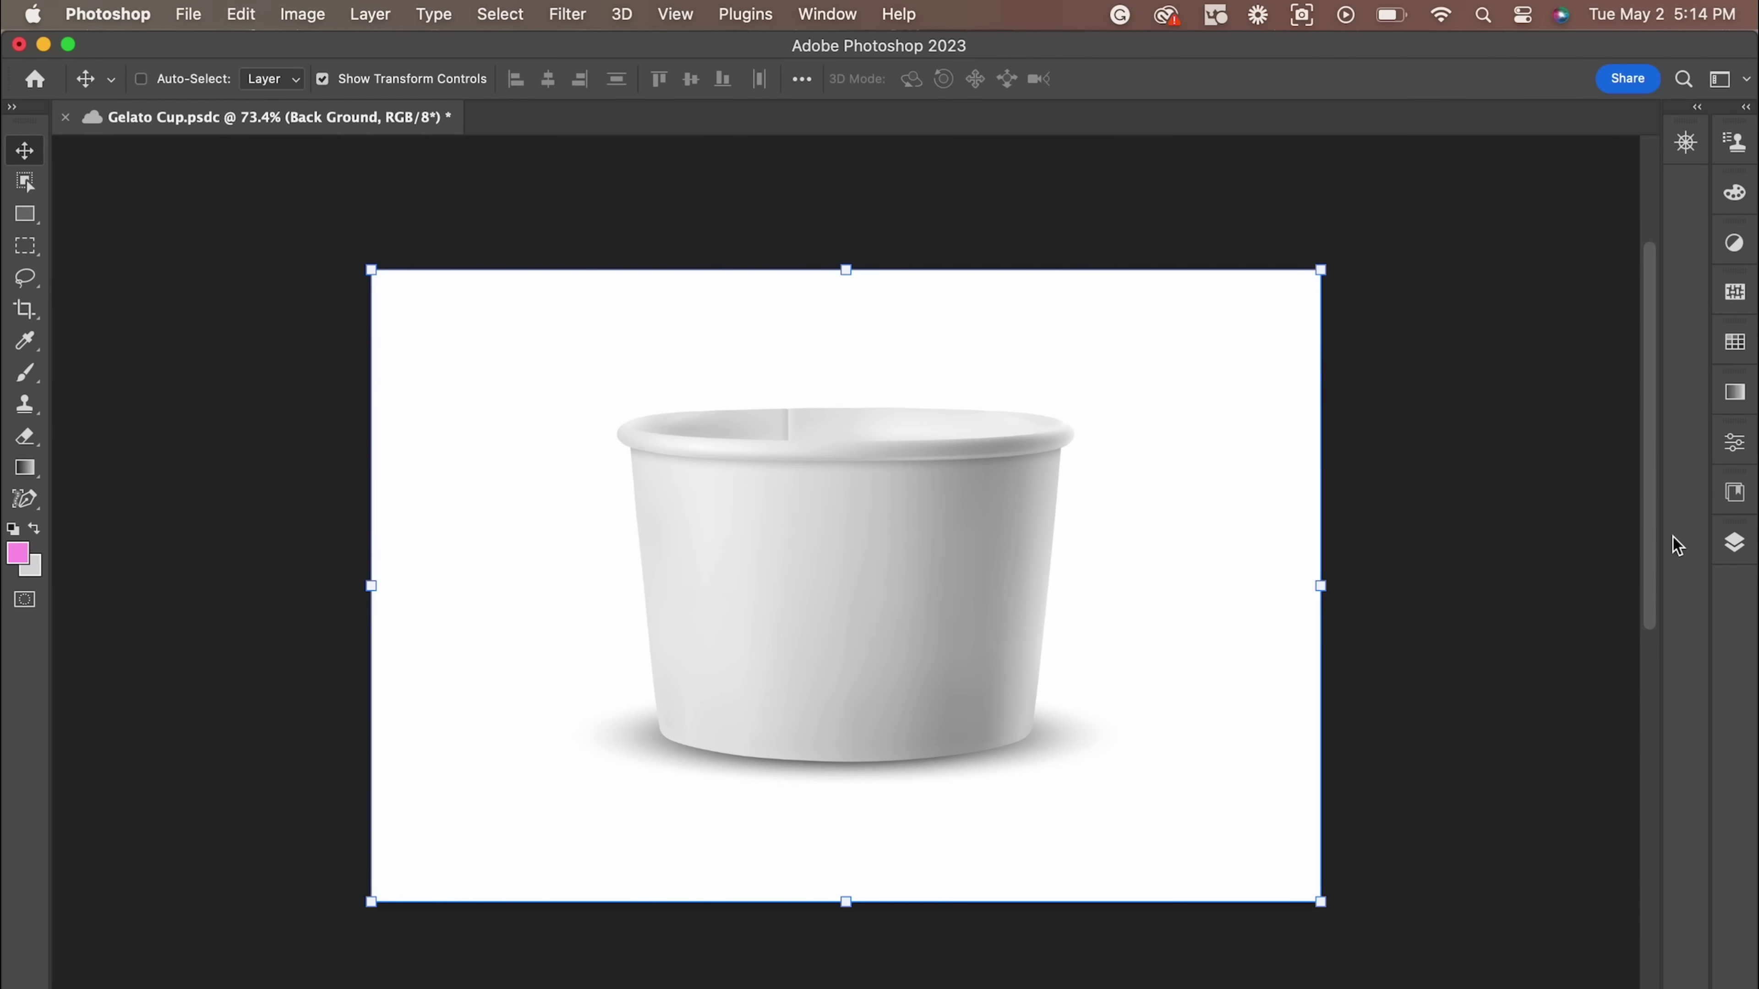
In the Layers panel, rename the Back Ground layer to 'Gelato Cup'
click(1734, 542)
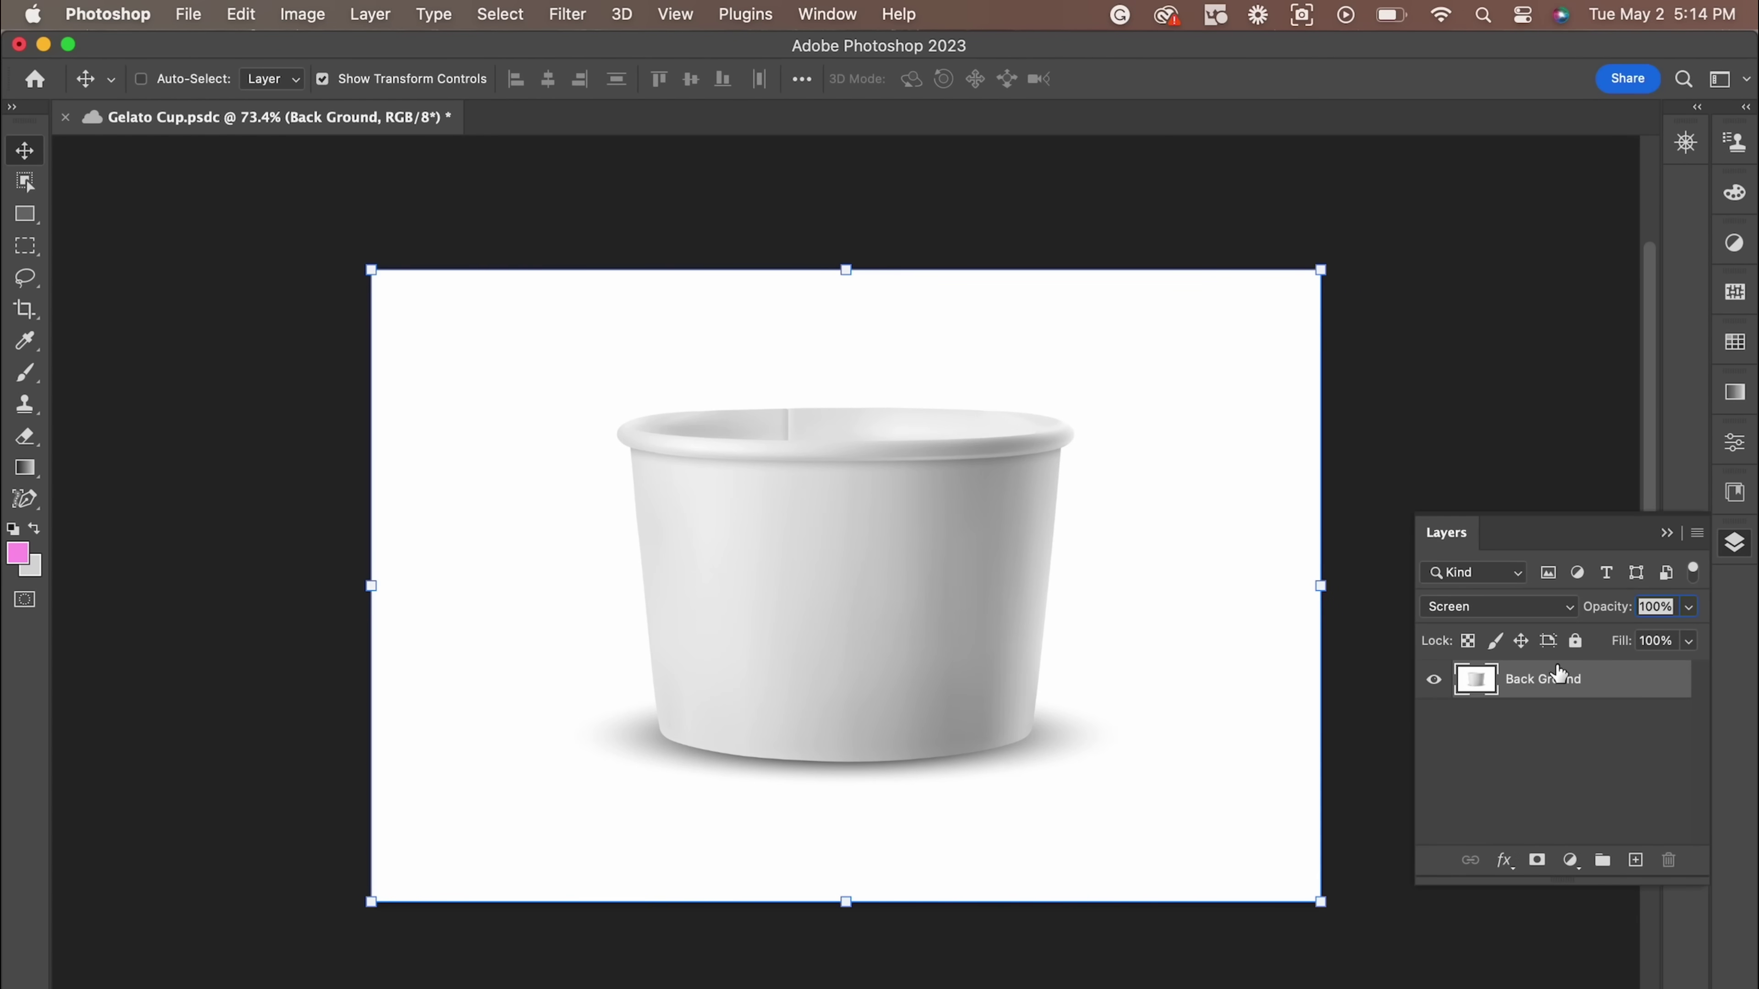
double_click(1537, 678)
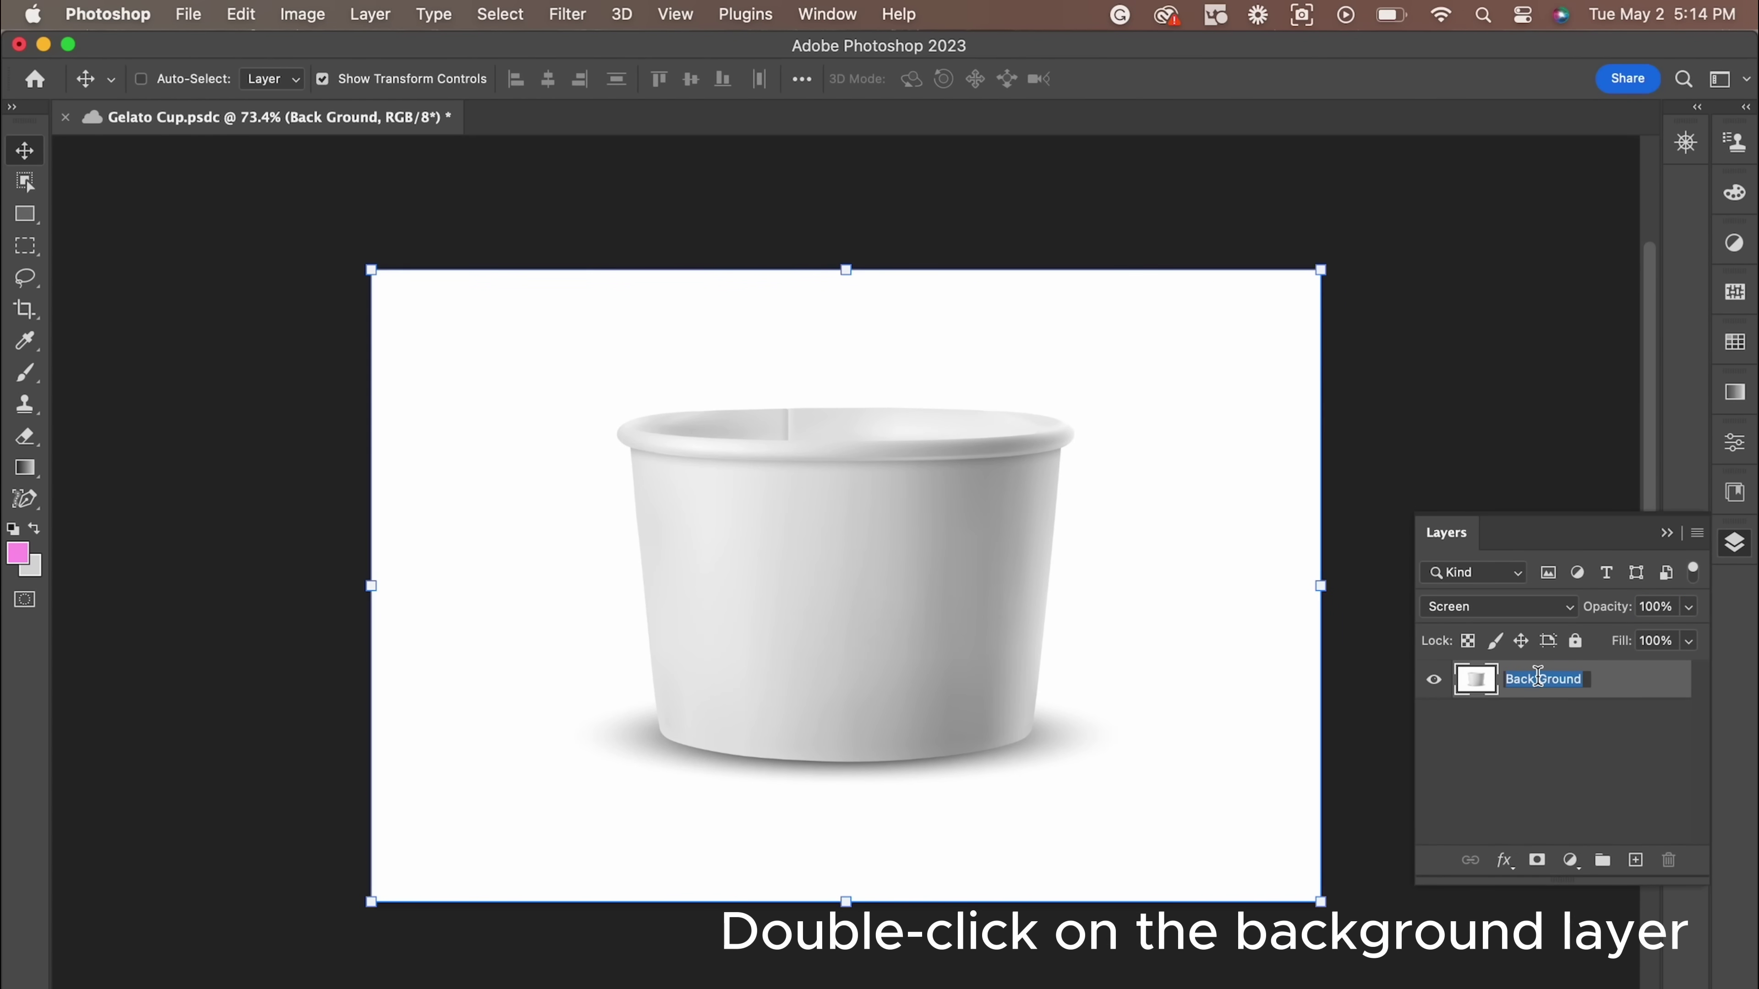
text(Gelato Cup)
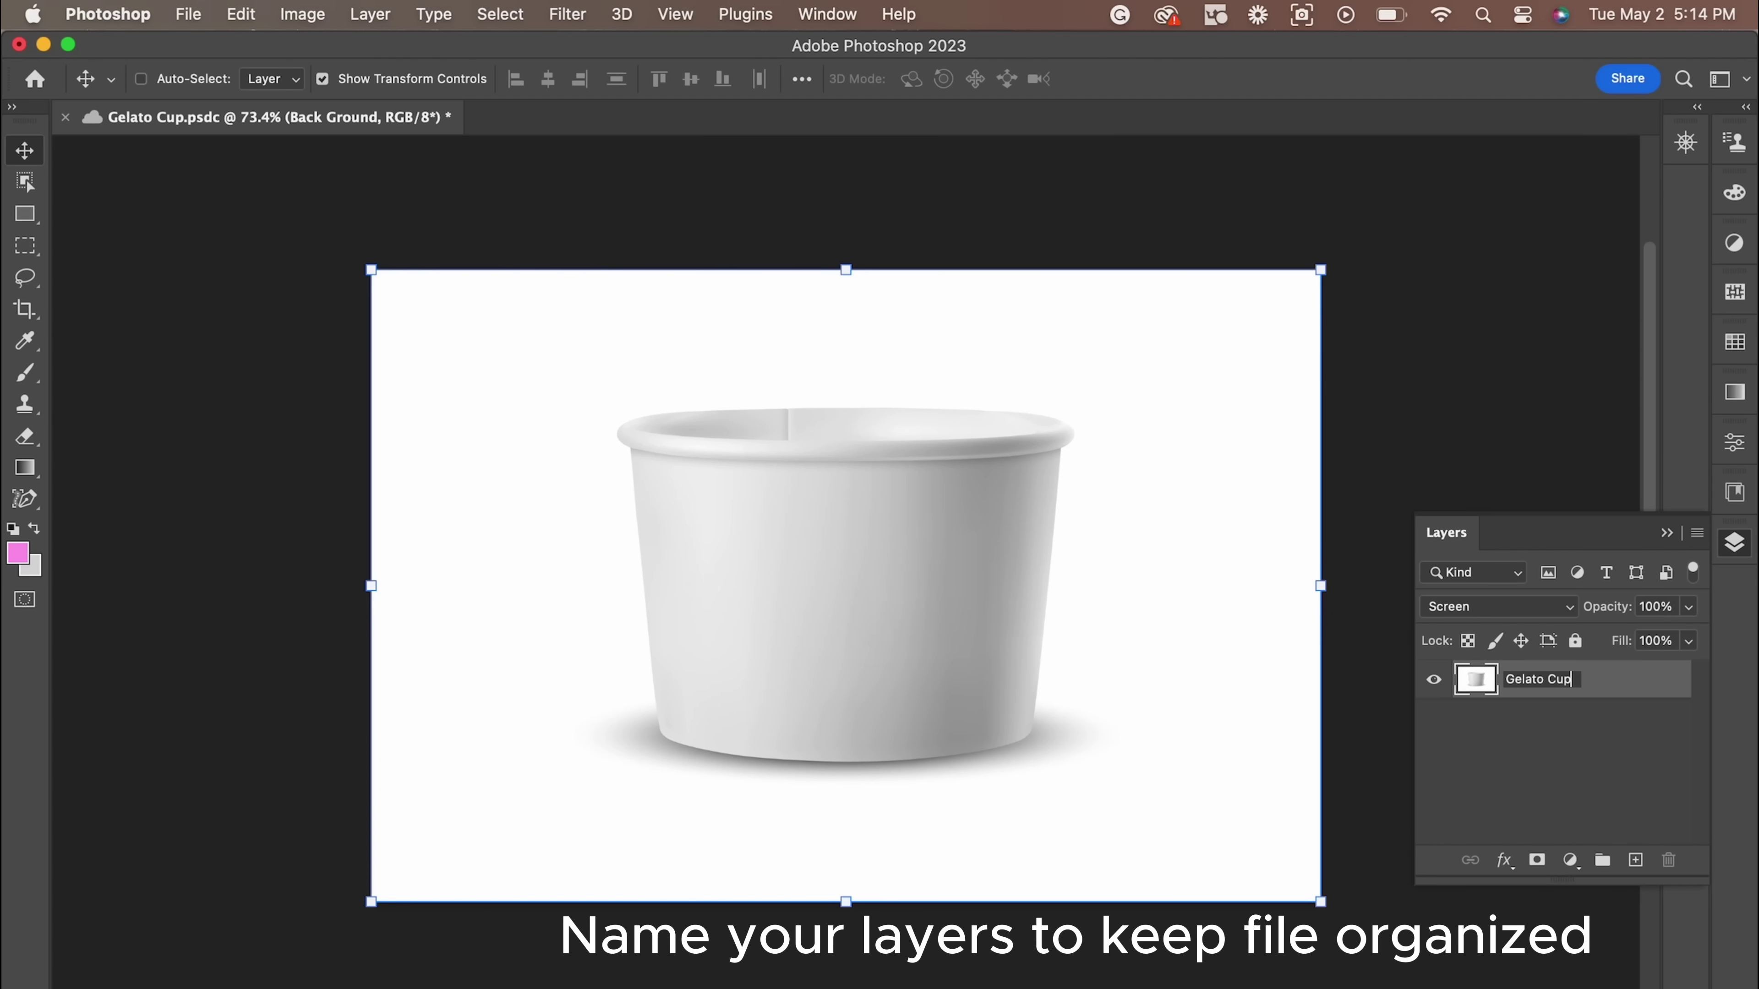
key(Return)
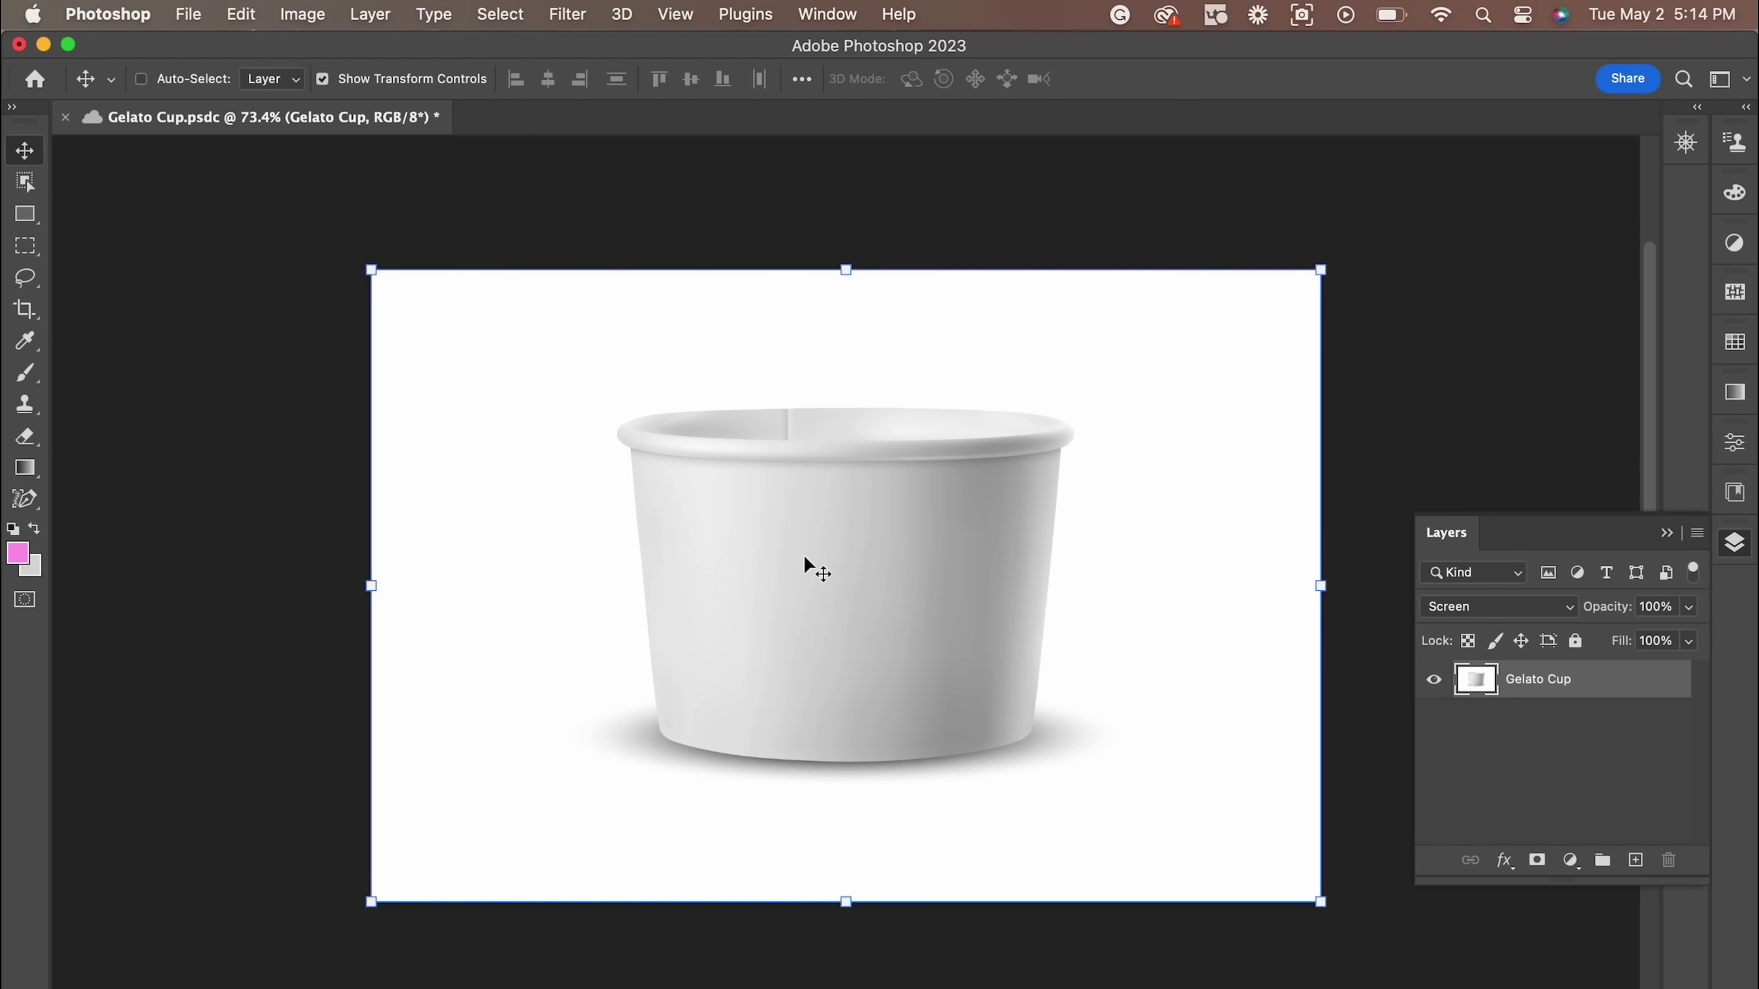
Draw a rectangle over the cup's body with its top edge just below the rim
click(1667, 535)
click(24, 213)
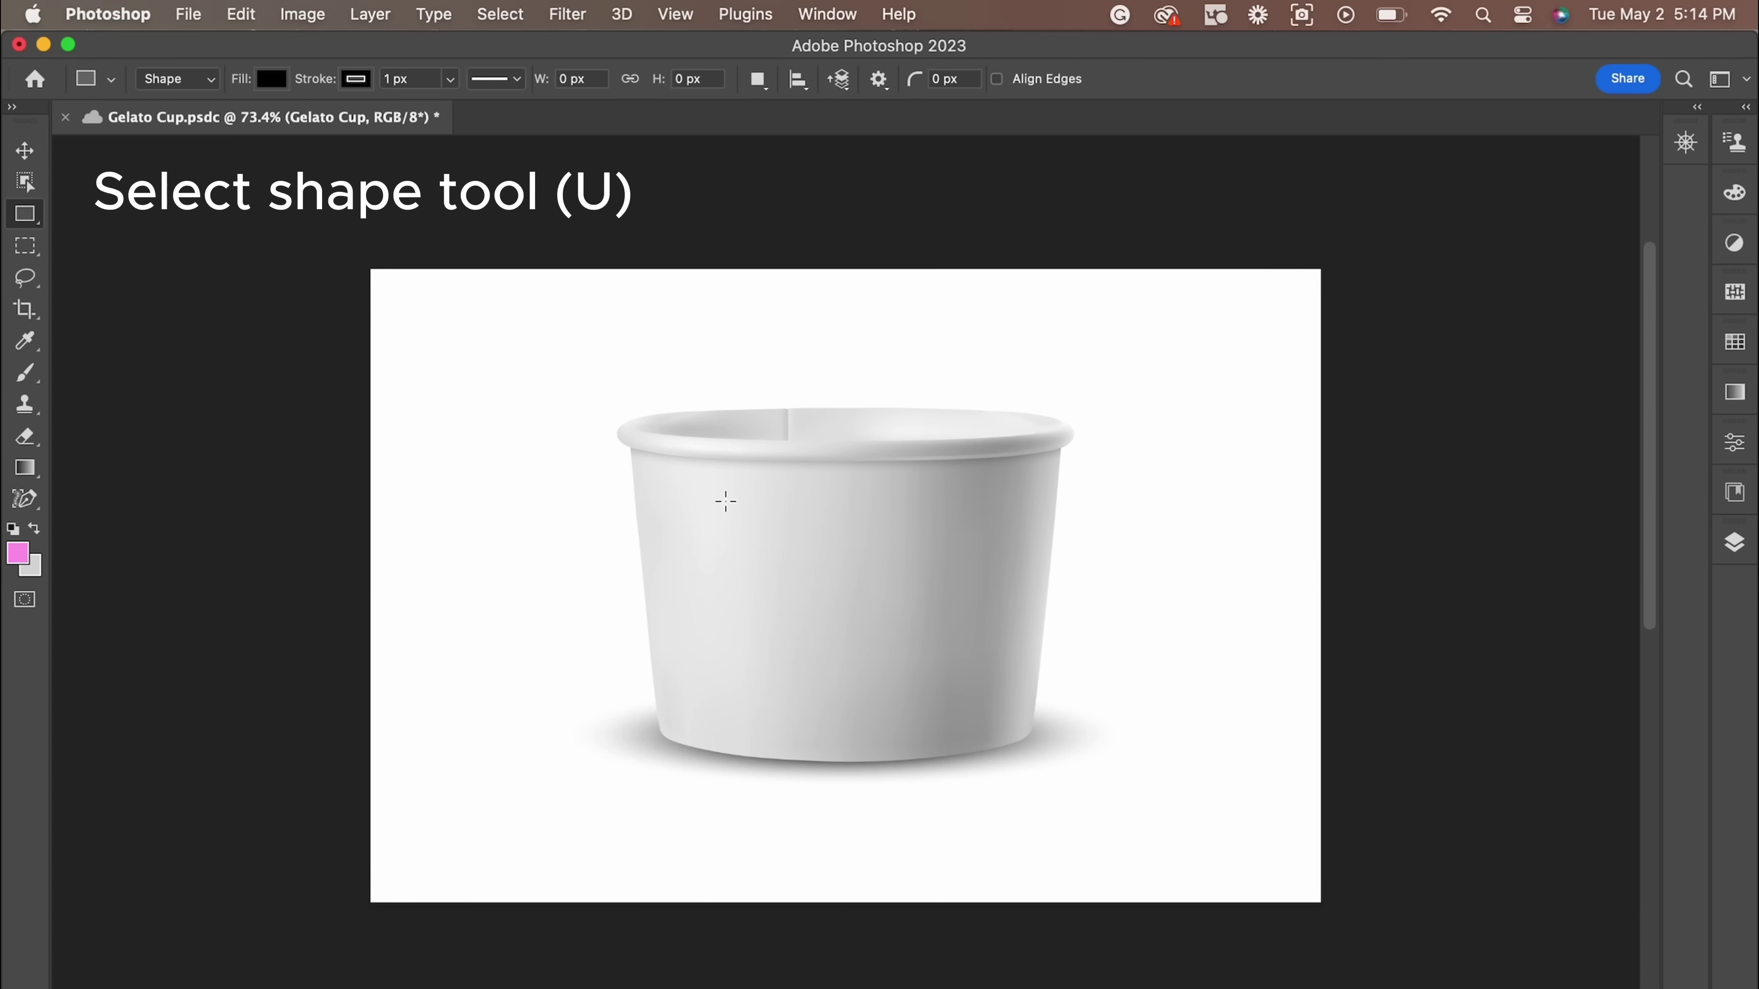
drag(582, 430, 1088, 779)
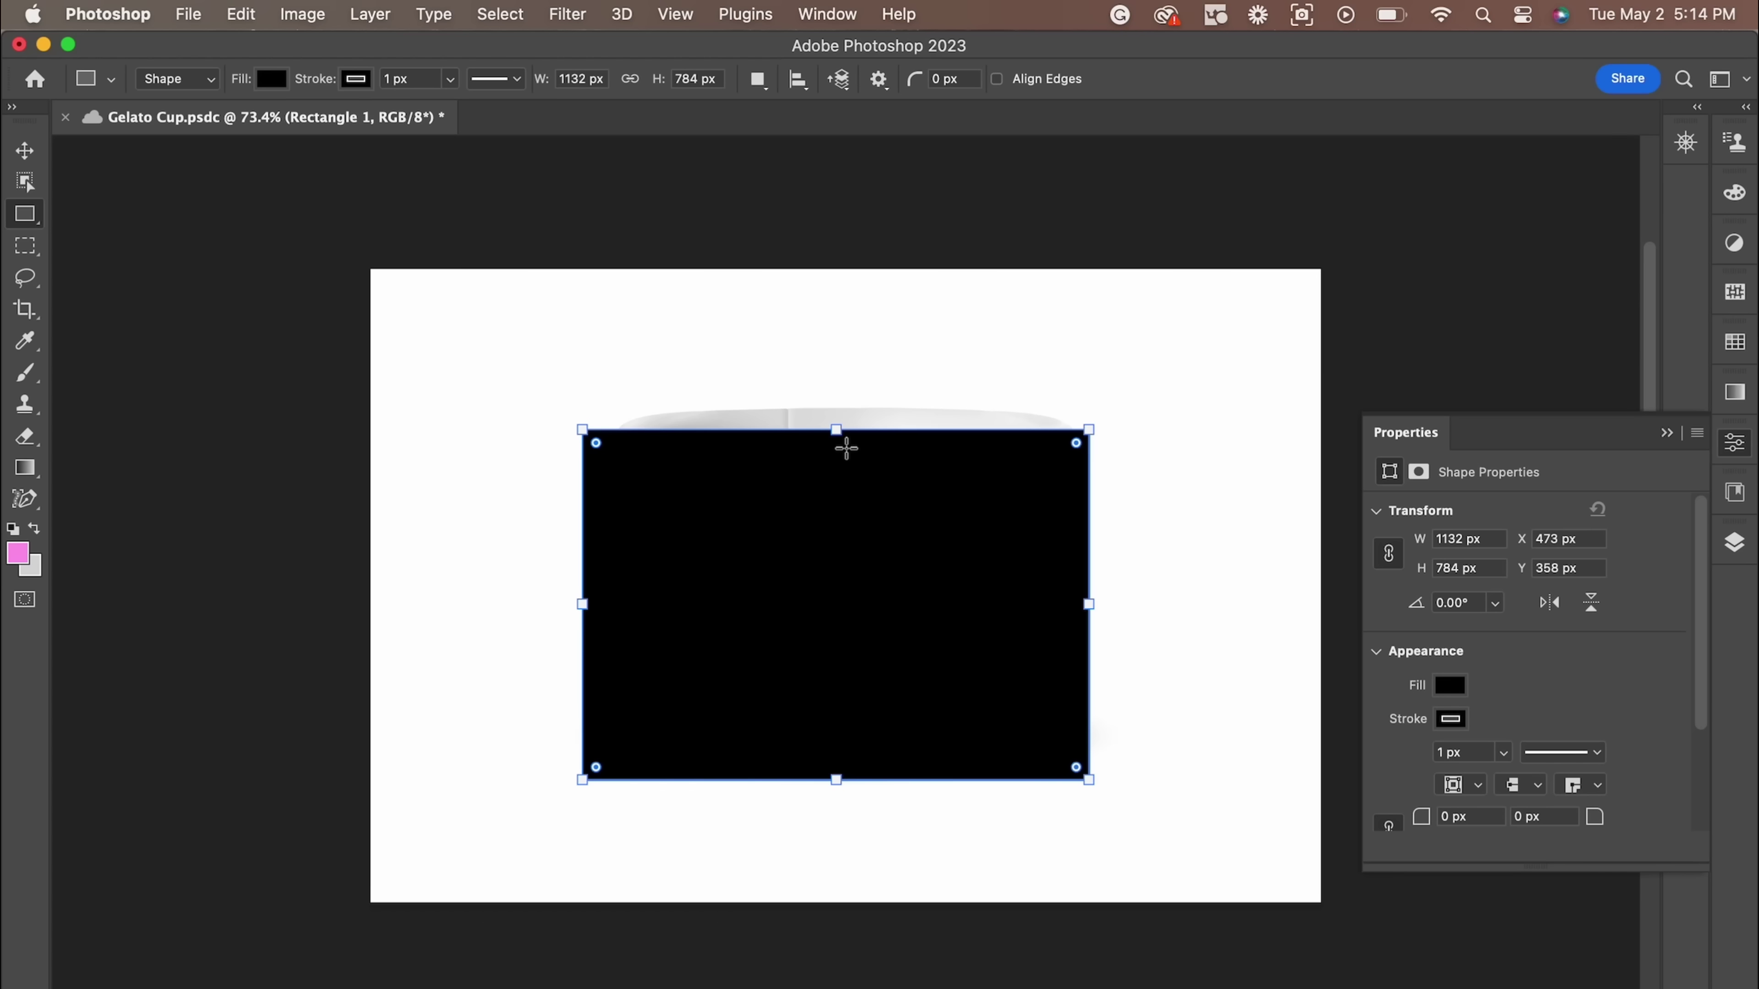
drag(836, 430, 839, 449)
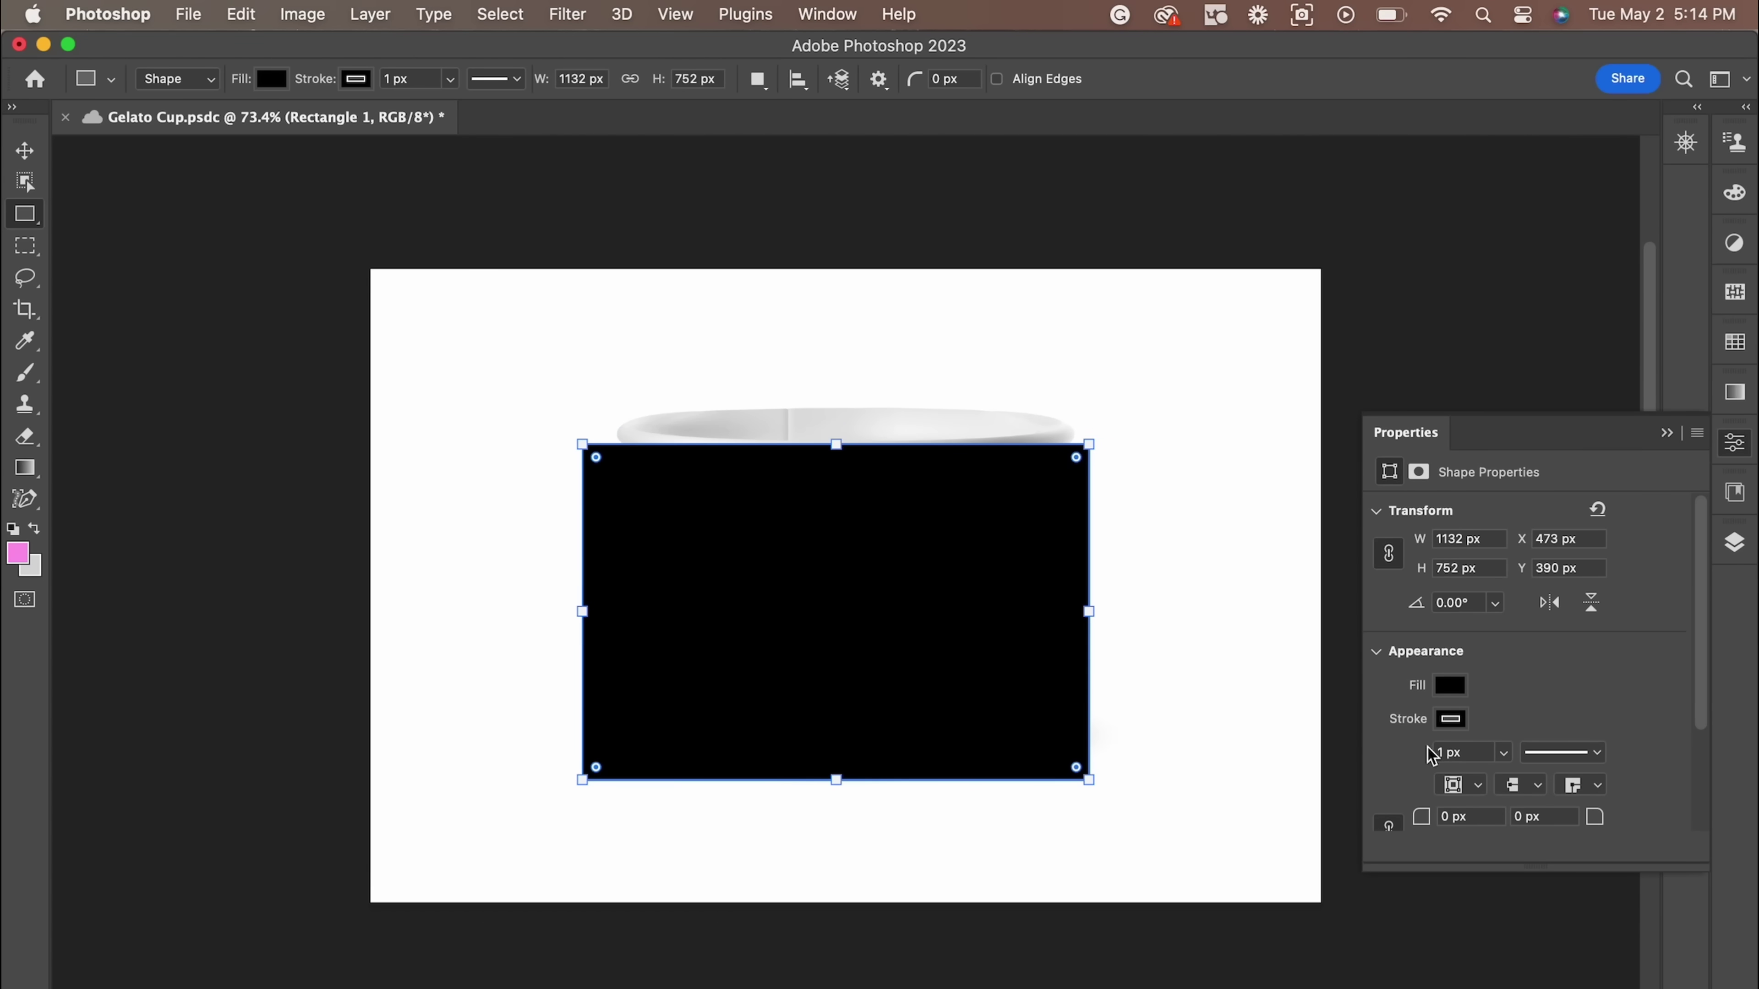
Remove the rectangle's stroke and fill it with pink
click(1450, 721)
click(1397, 680)
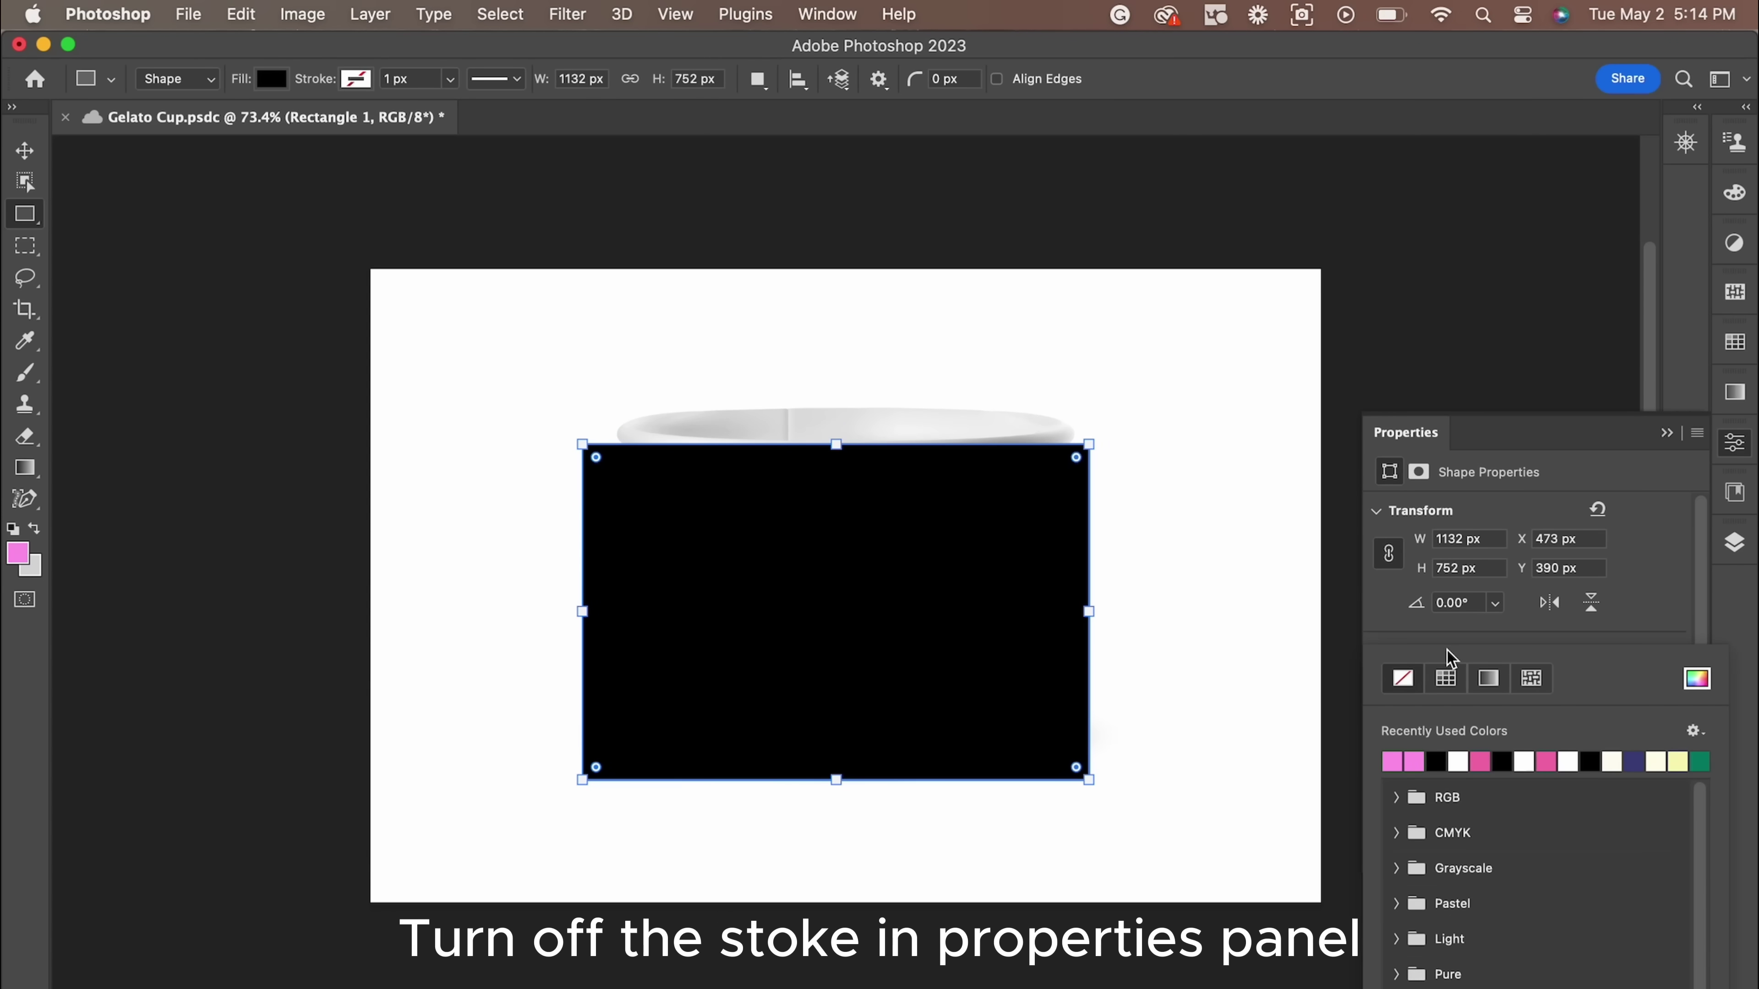
click(1447, 654)
click(1450, 685)
click(1395, 757)
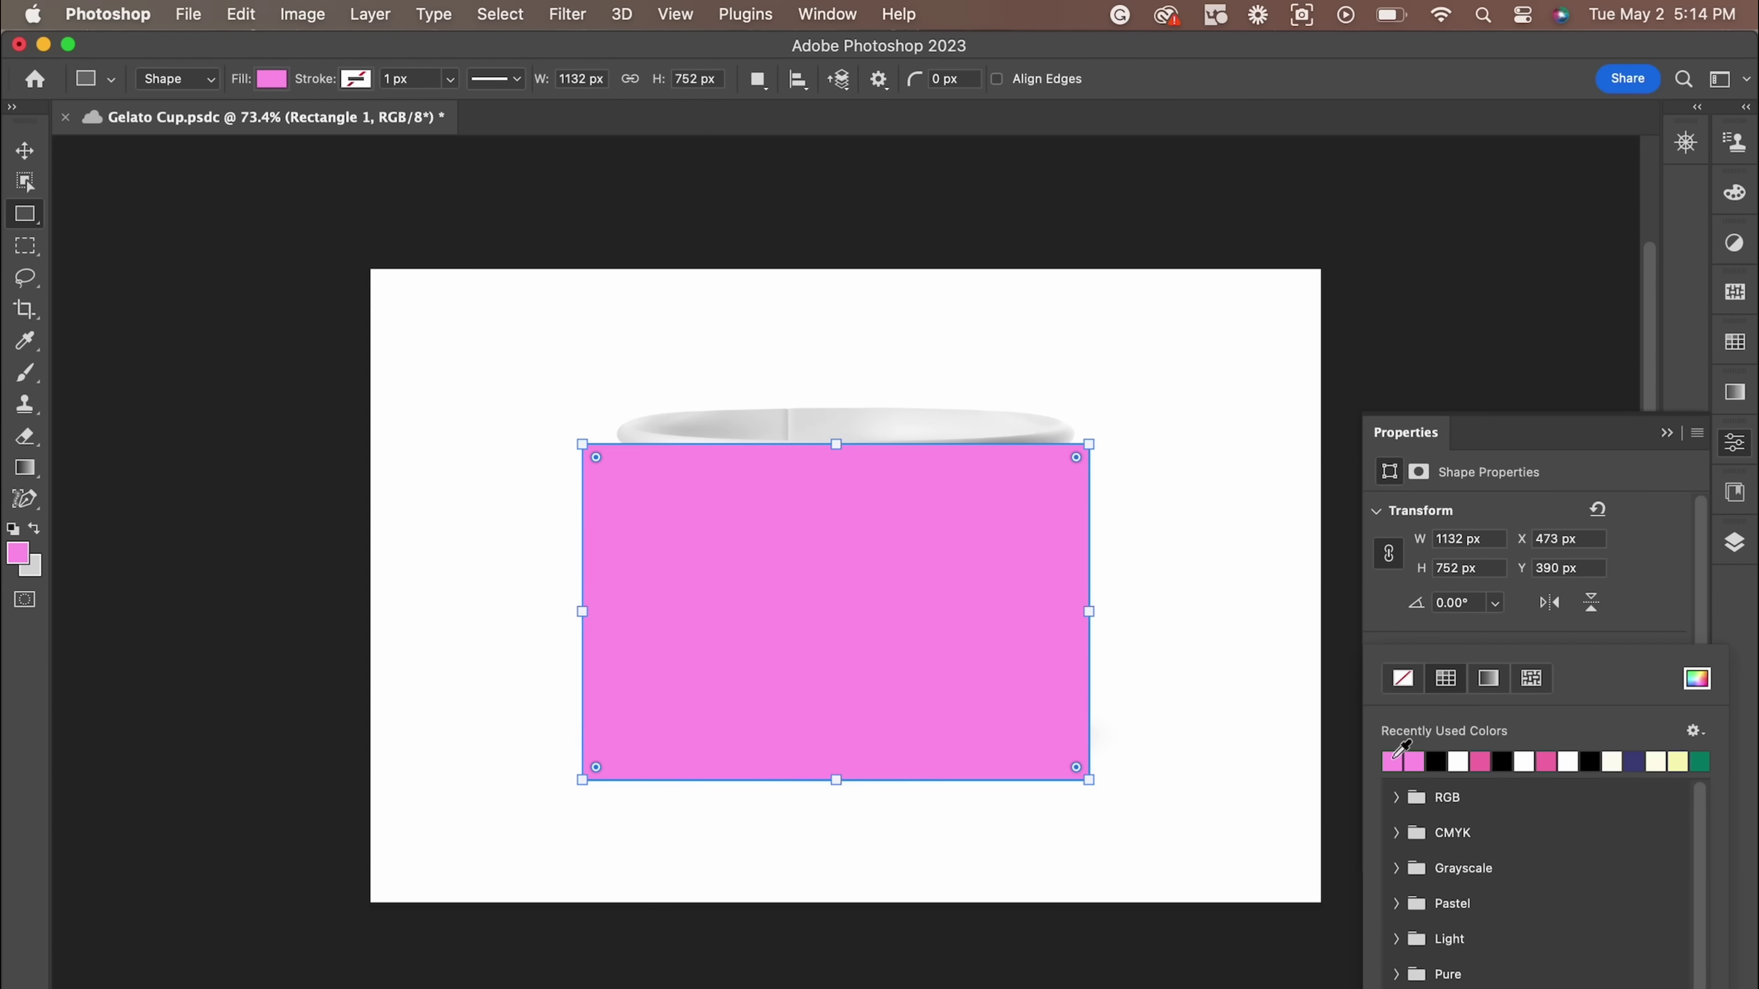
click(1665, 432)
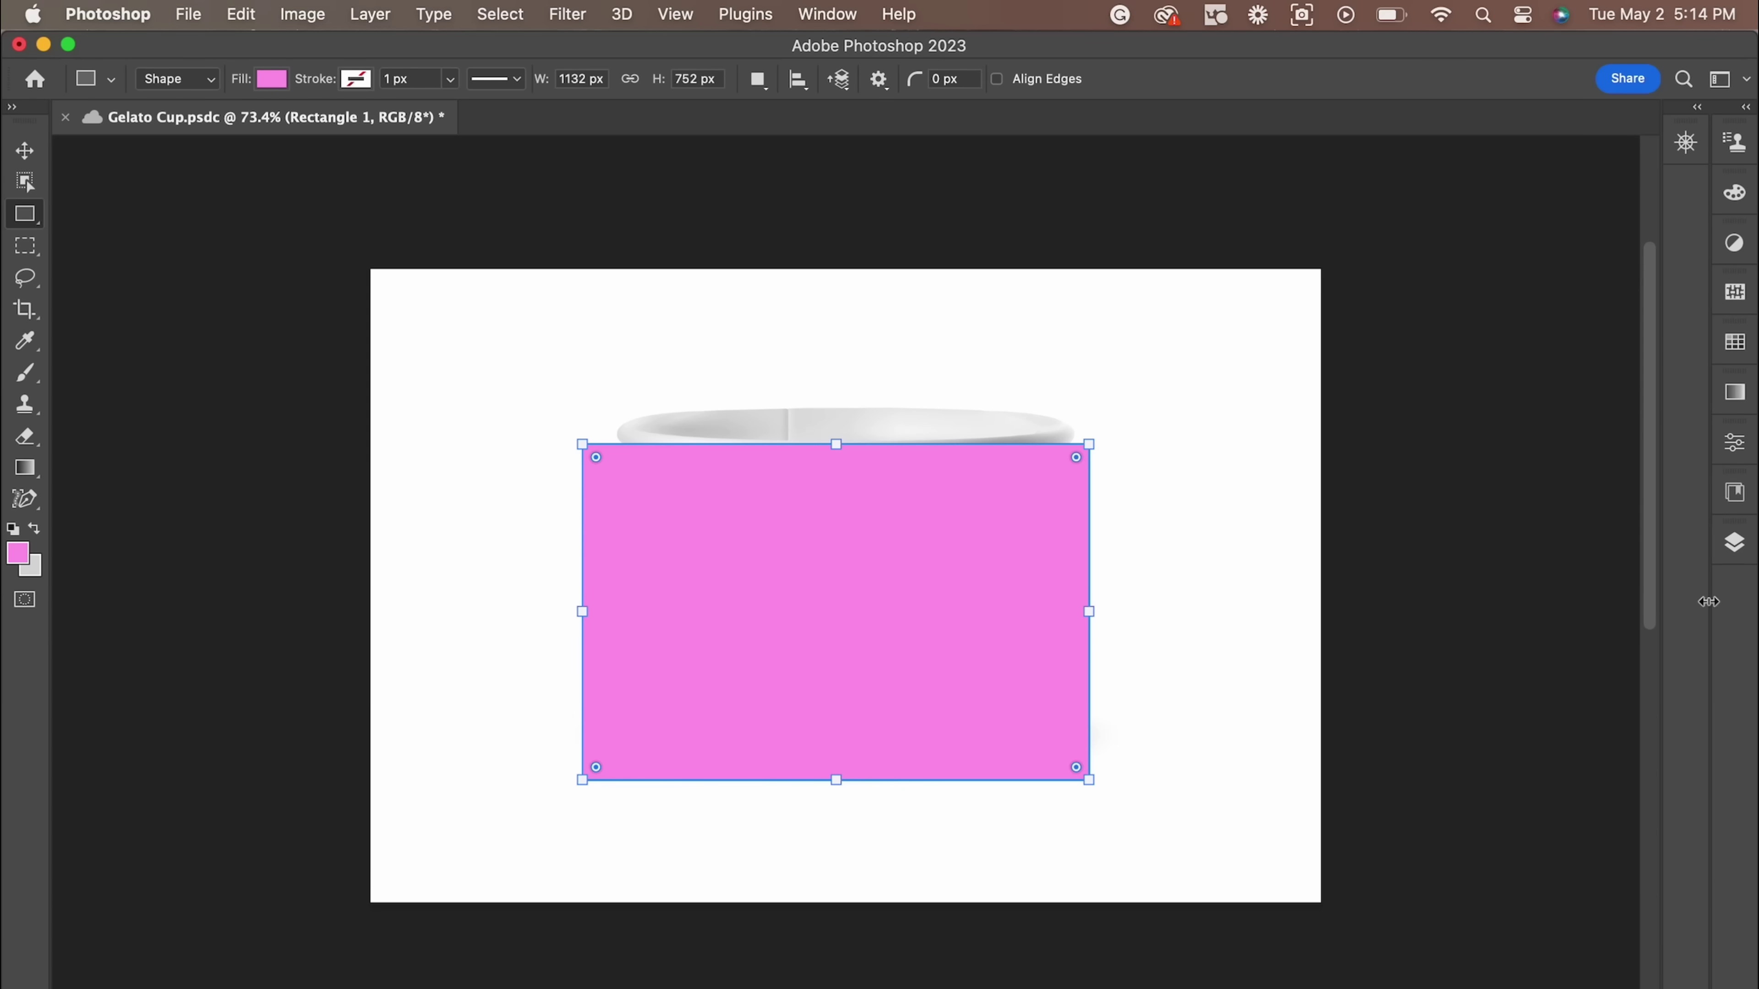
Convert the Rectangle 1 layer into a smart object
click(1736, 543)
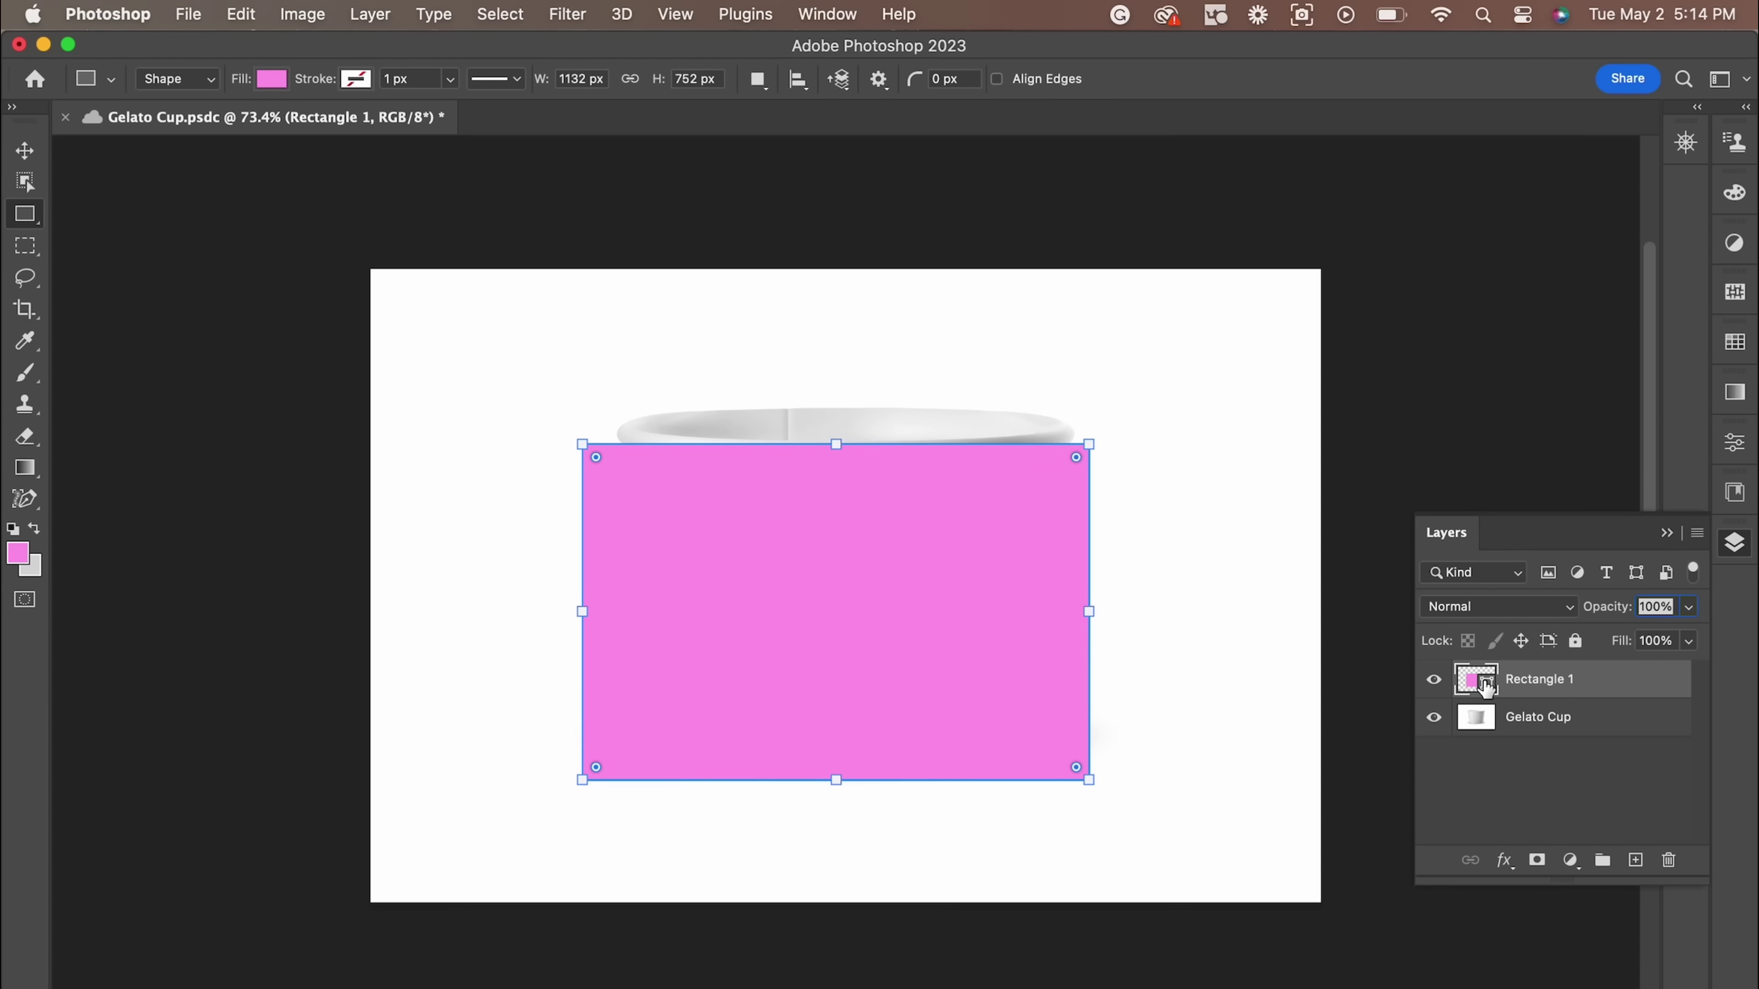
right_click(1488, 686)
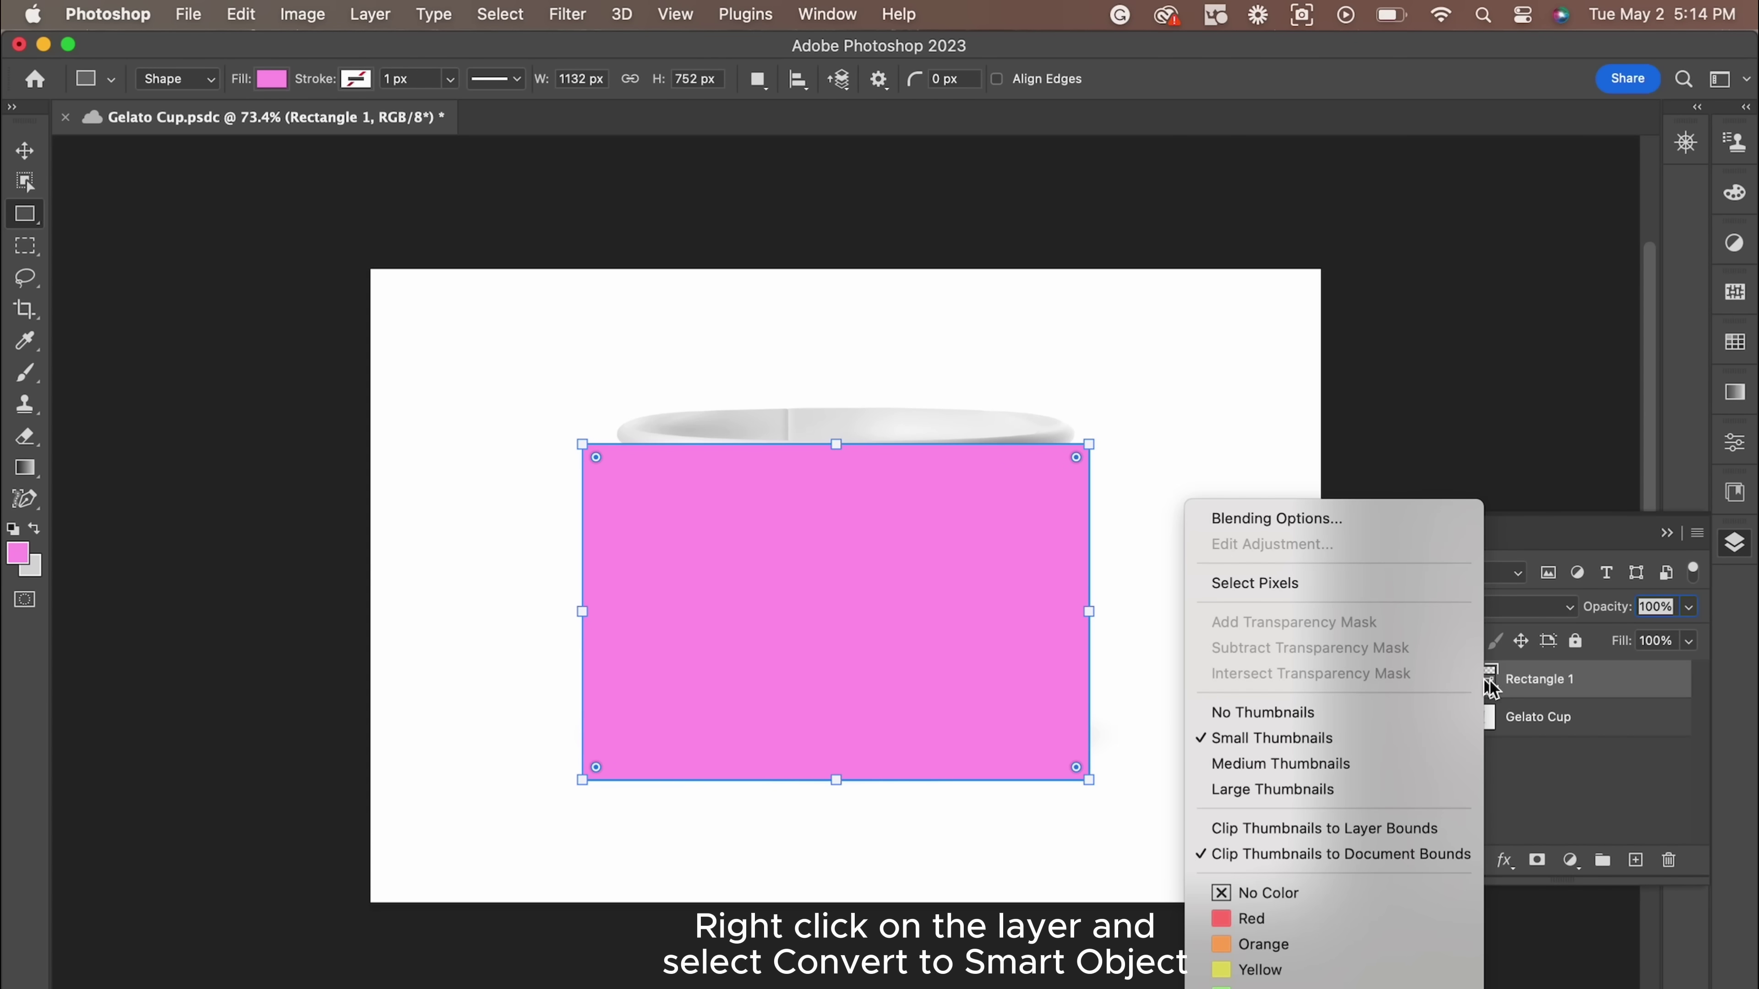
click(1538, 695)
right_click(1537, 685)
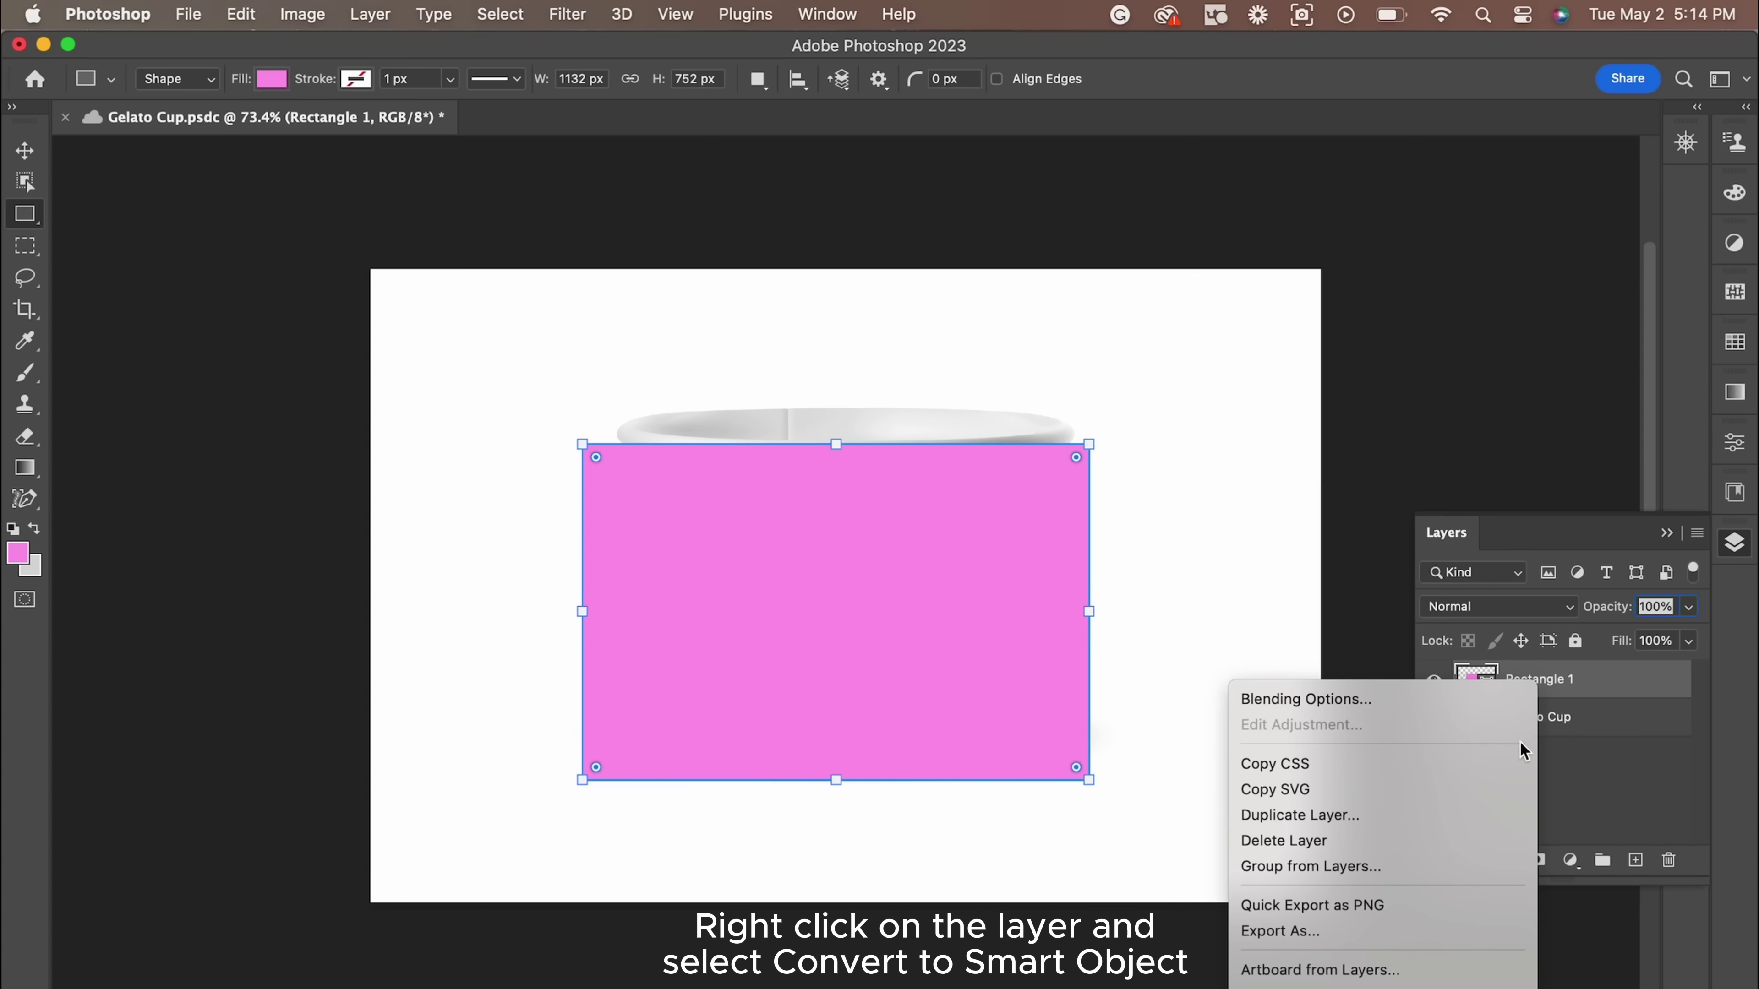
scroll(1419, 924, down, 5)
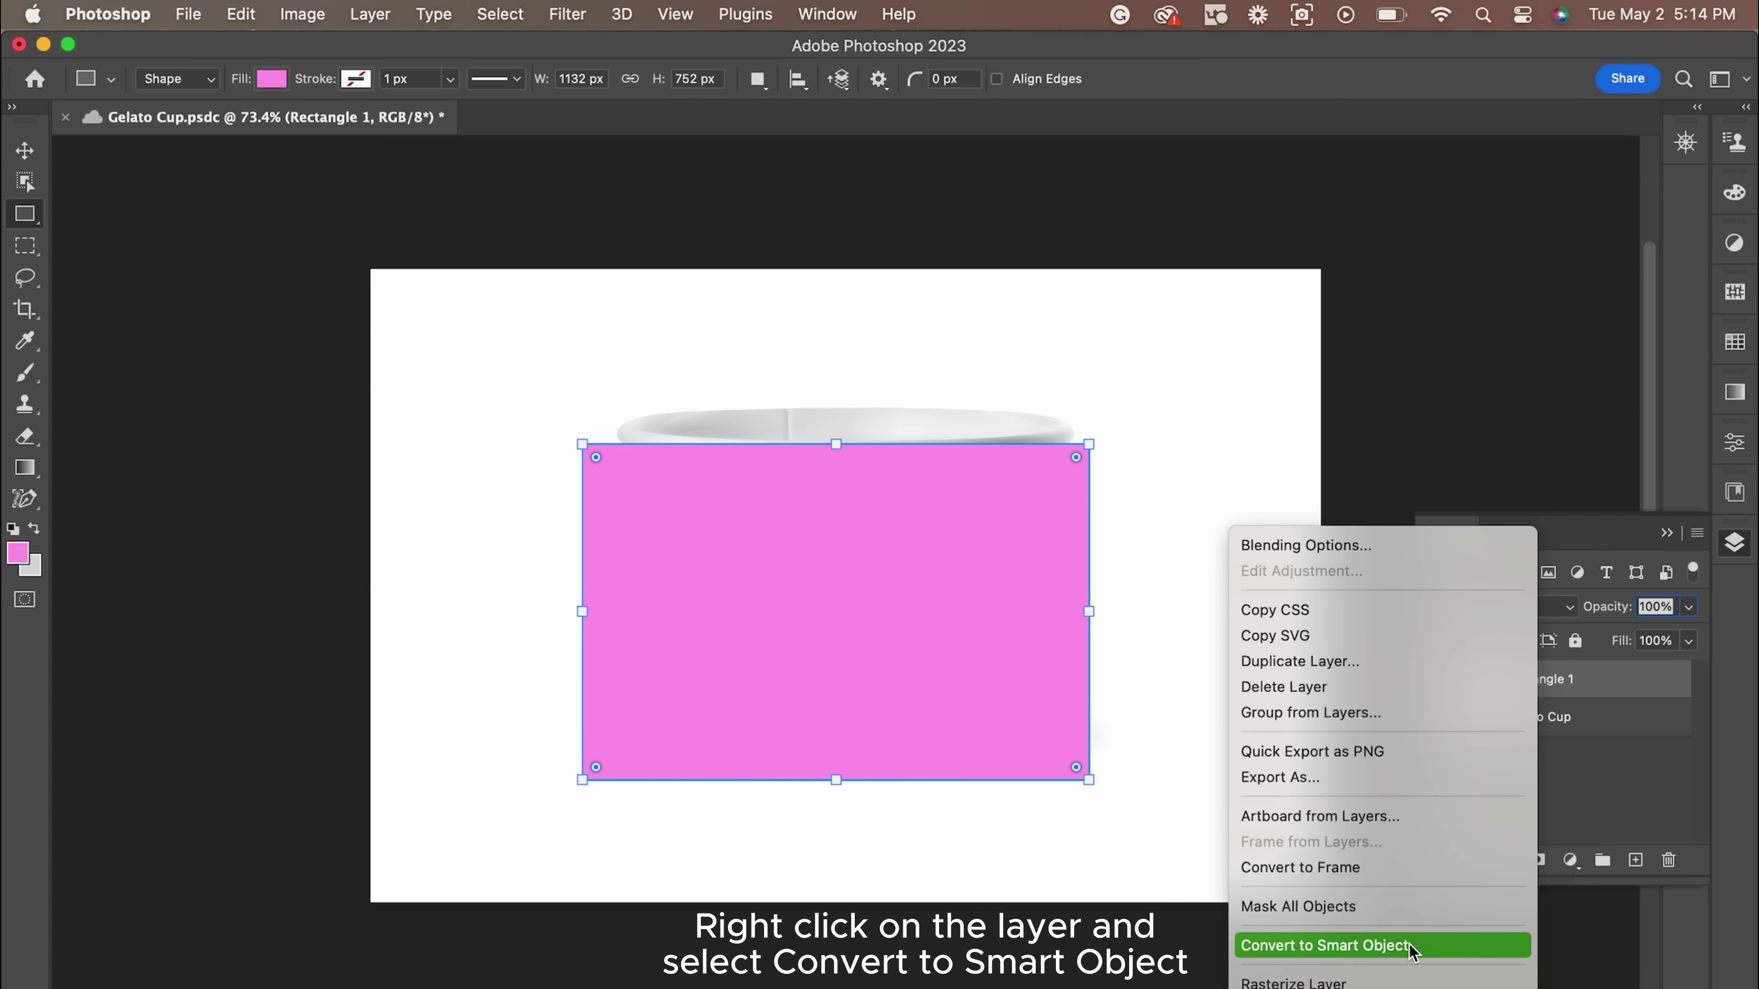
click(1408, 946)
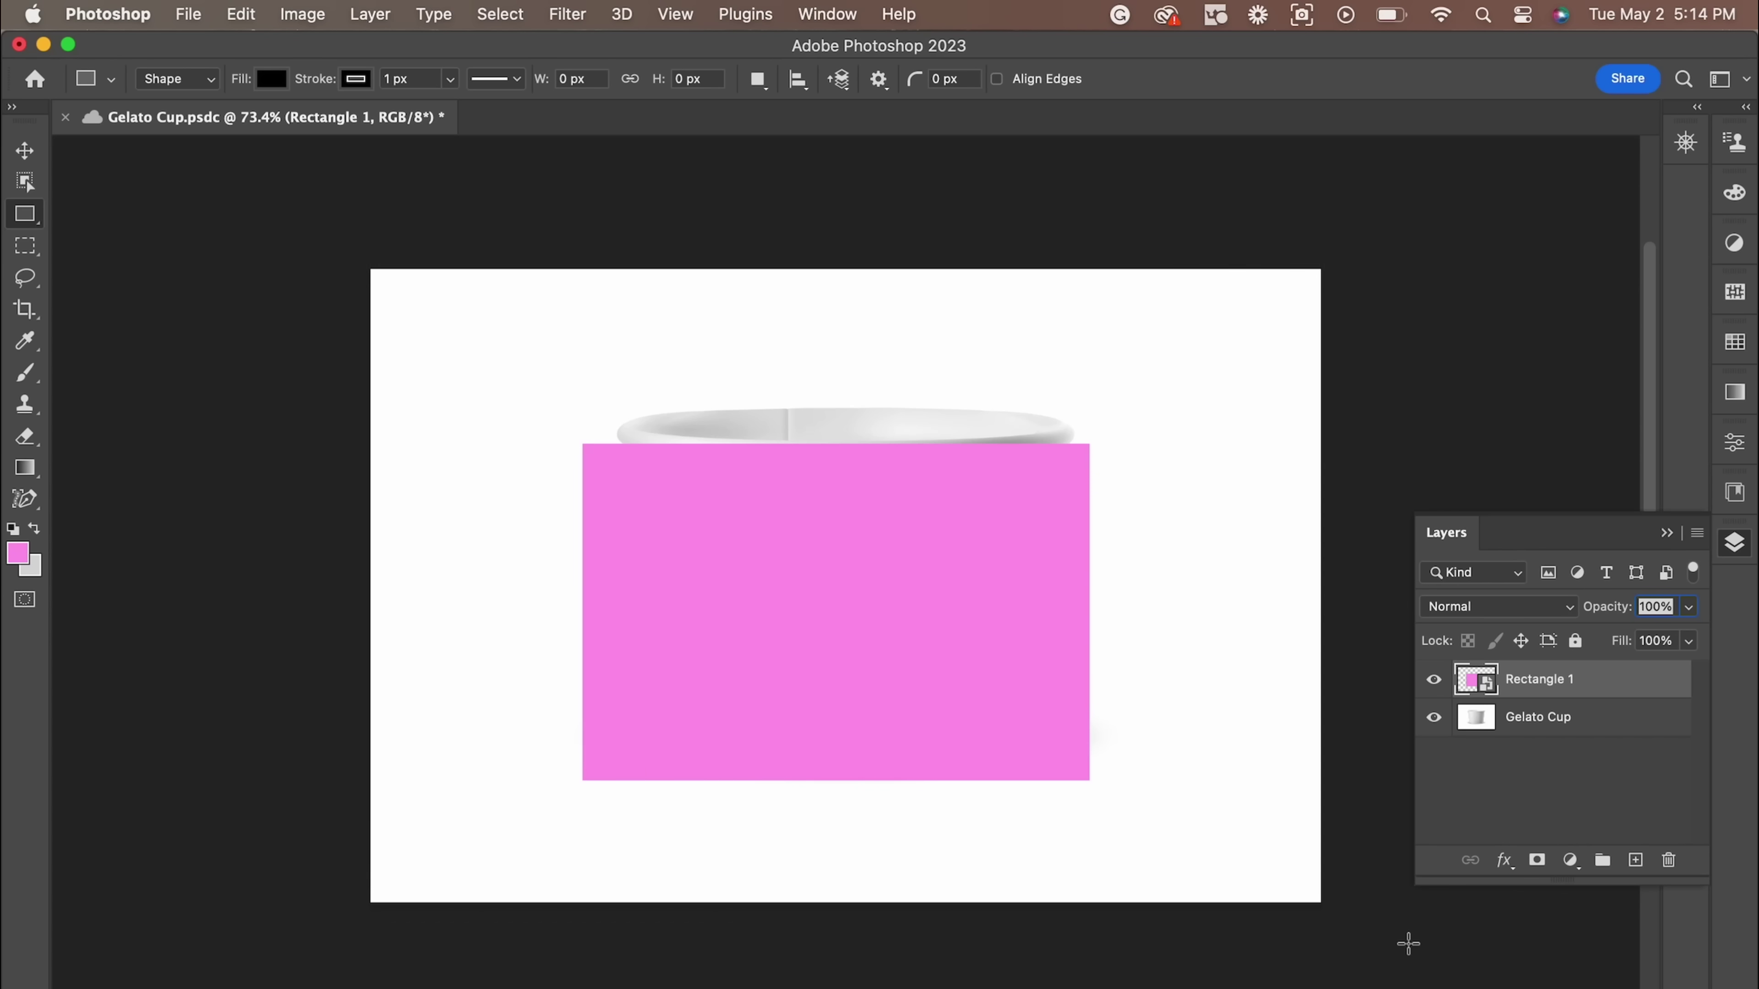
Rename the smart object layer 'Edit me' and begin lowering its fill
double_click(1538, 679)
text(E)
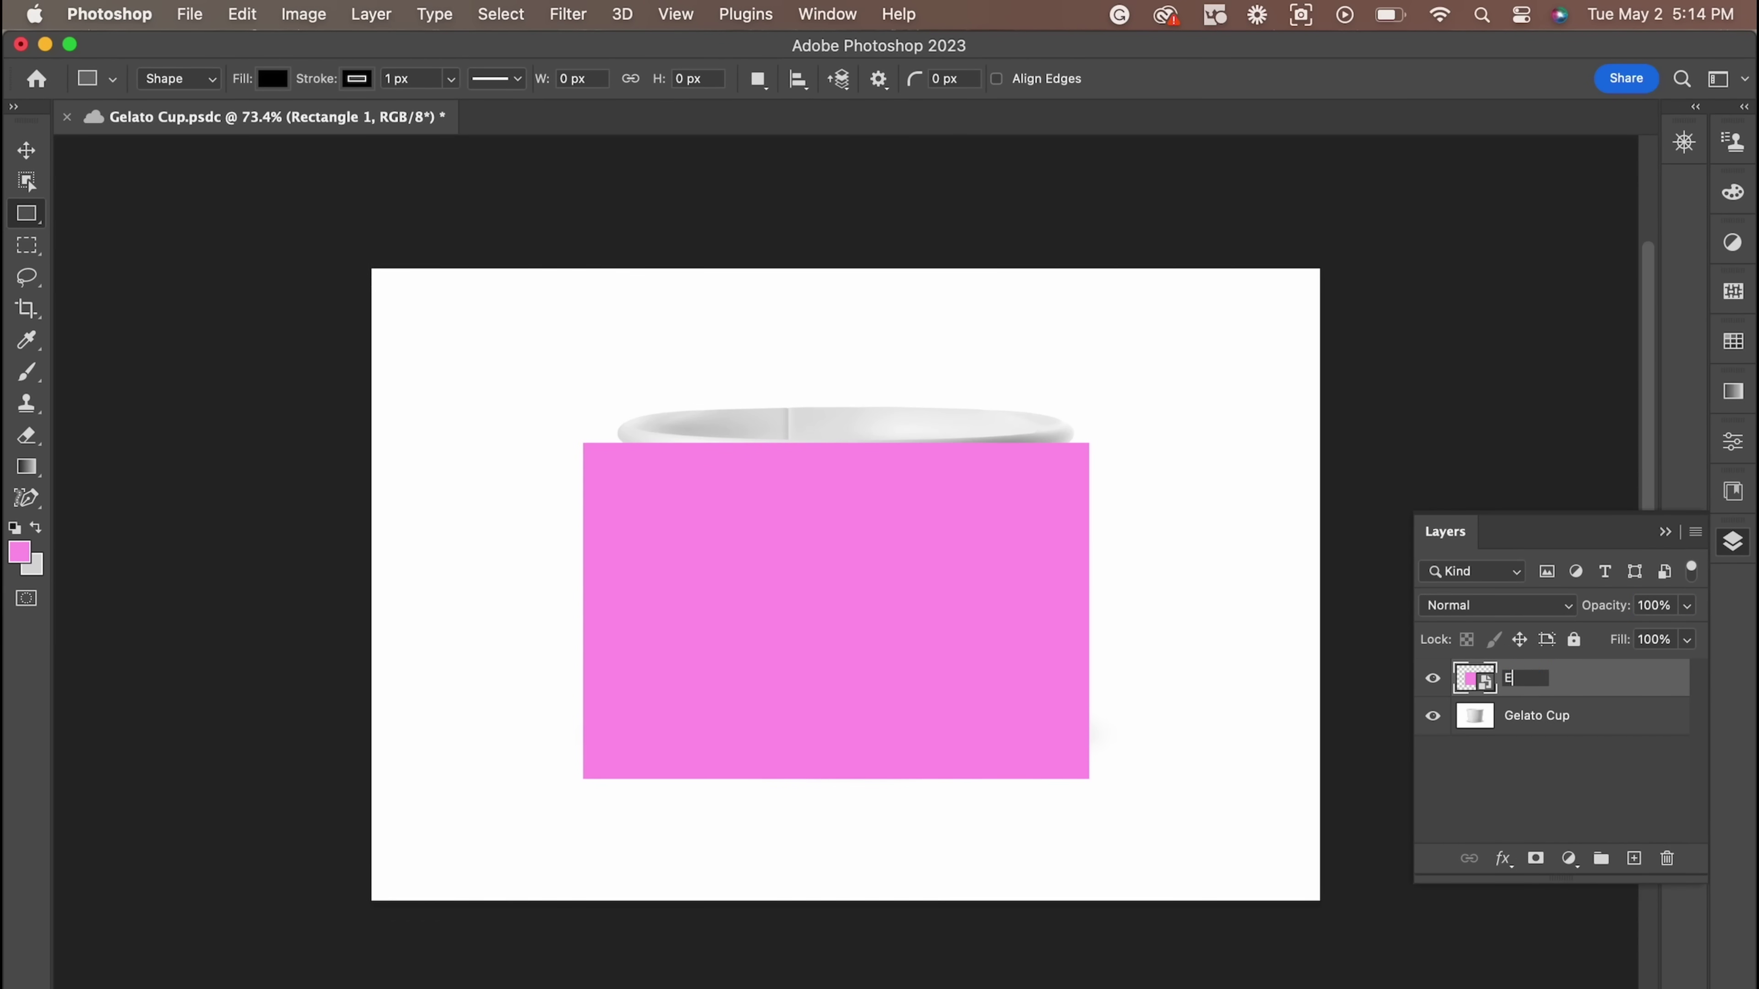
text(dit me)
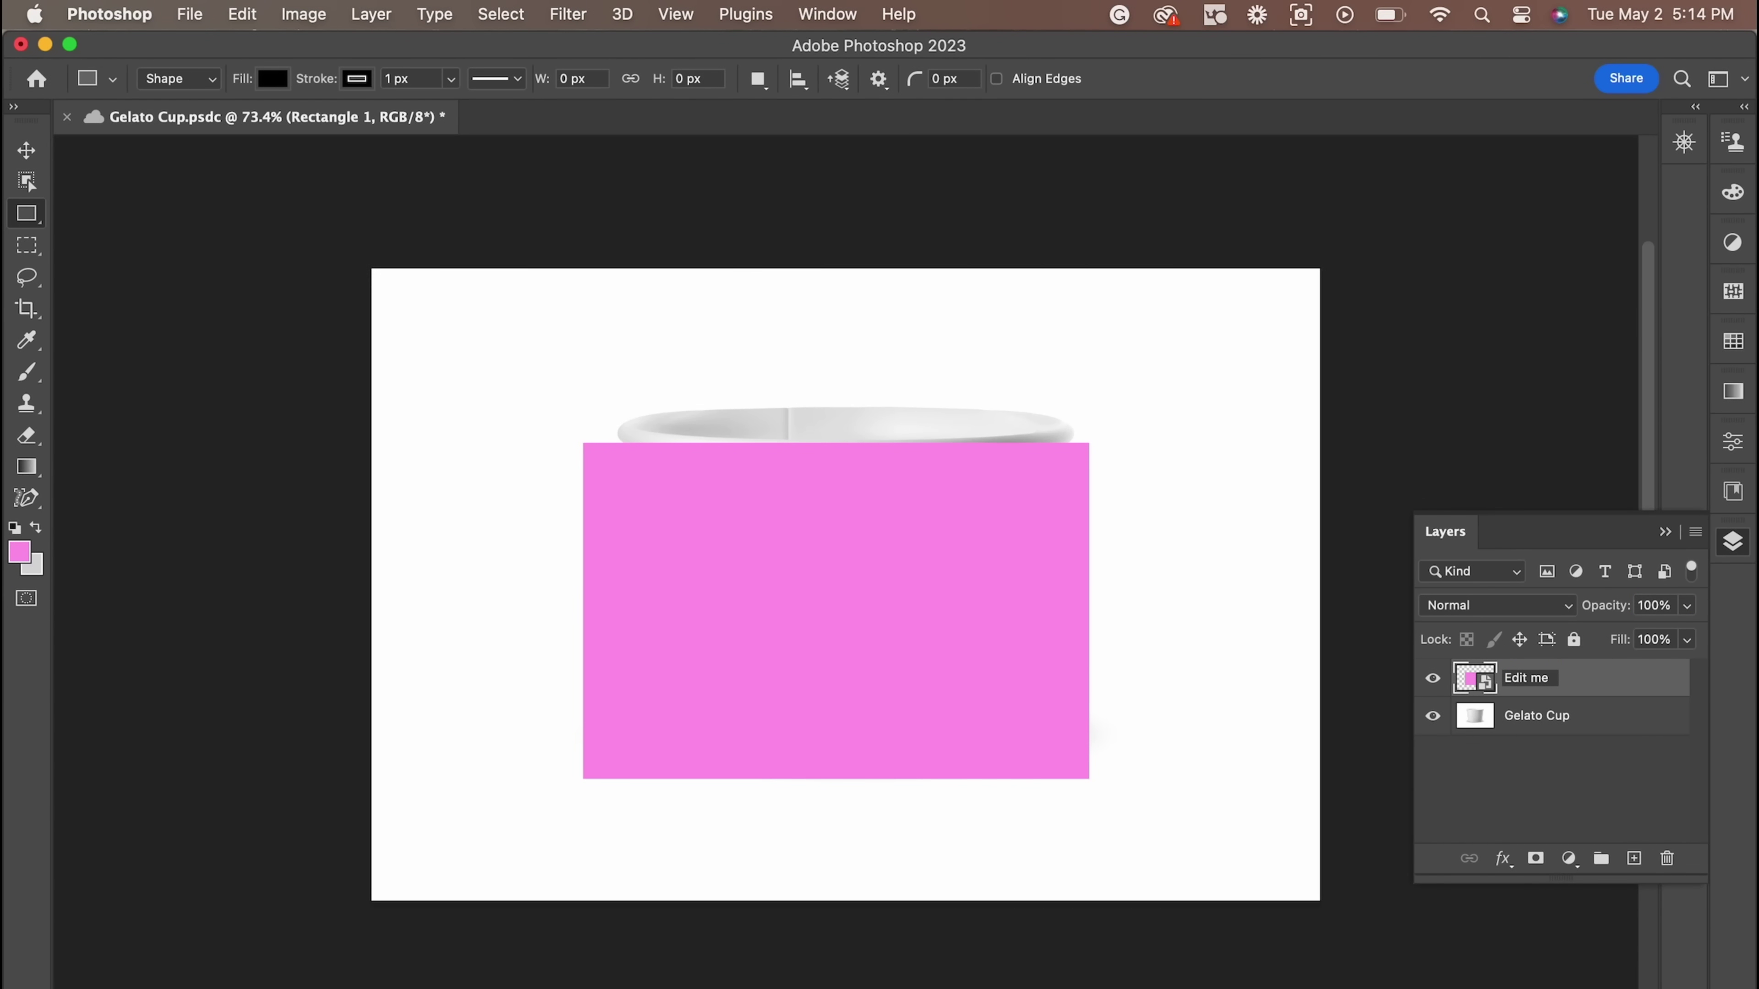
key(Return)
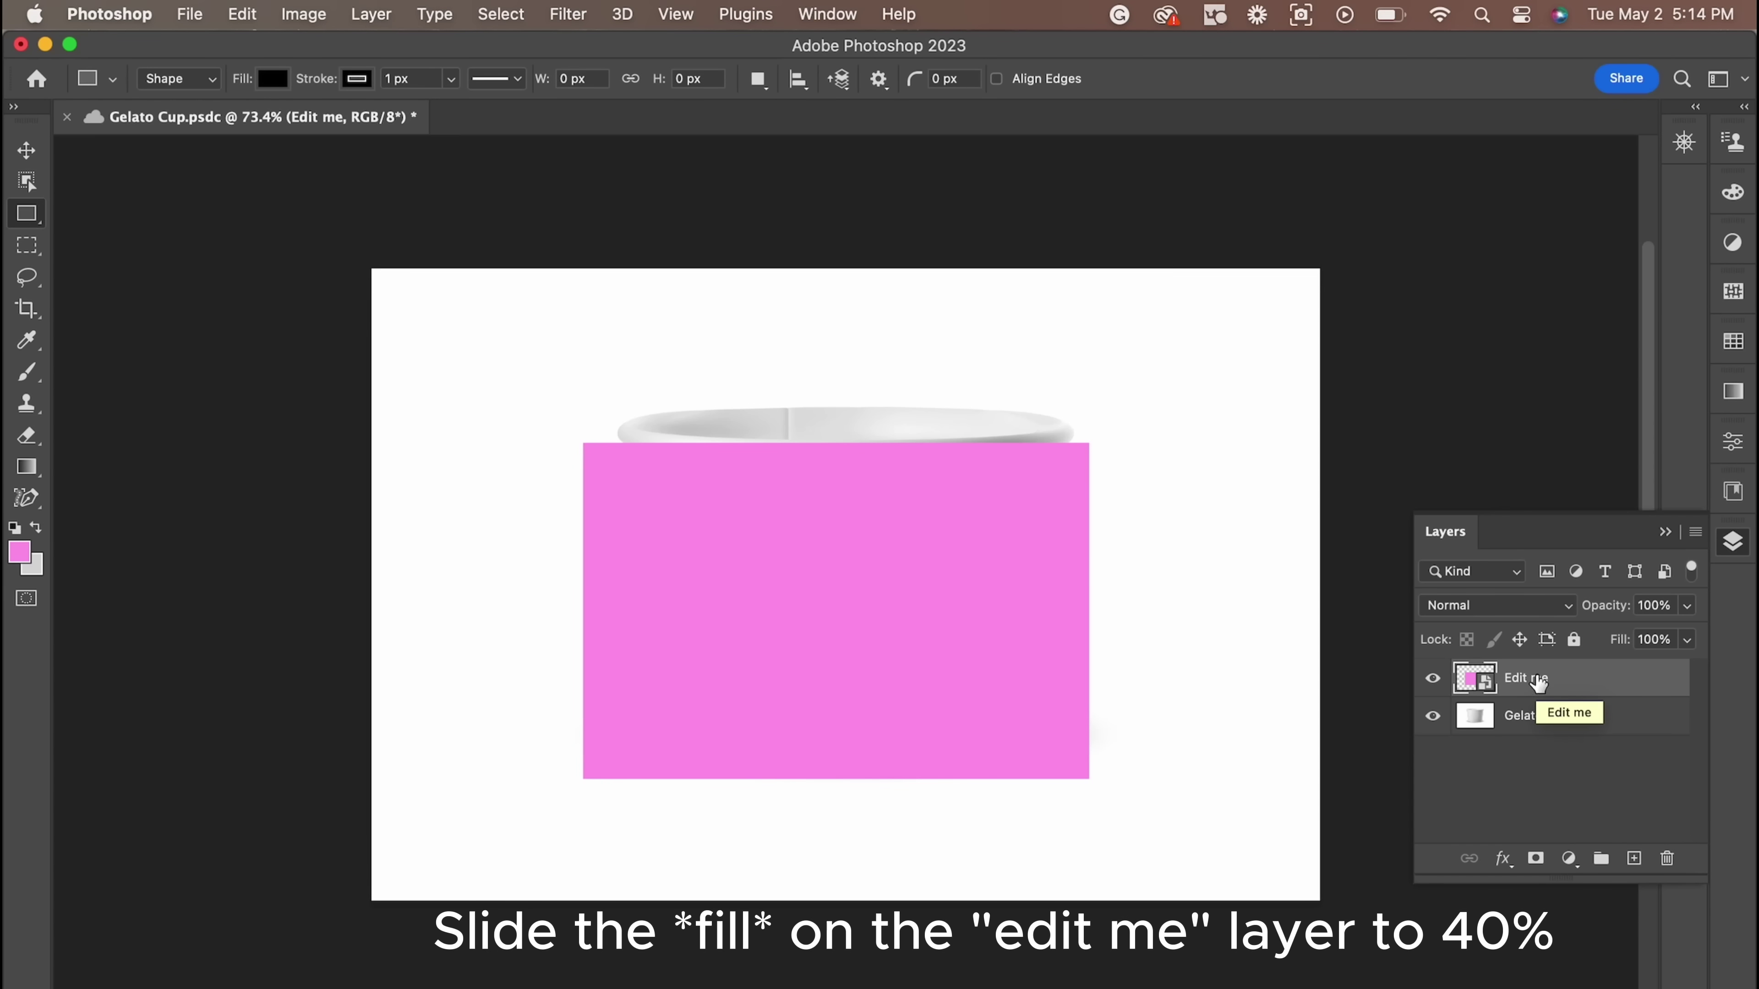
click(1689, 641)
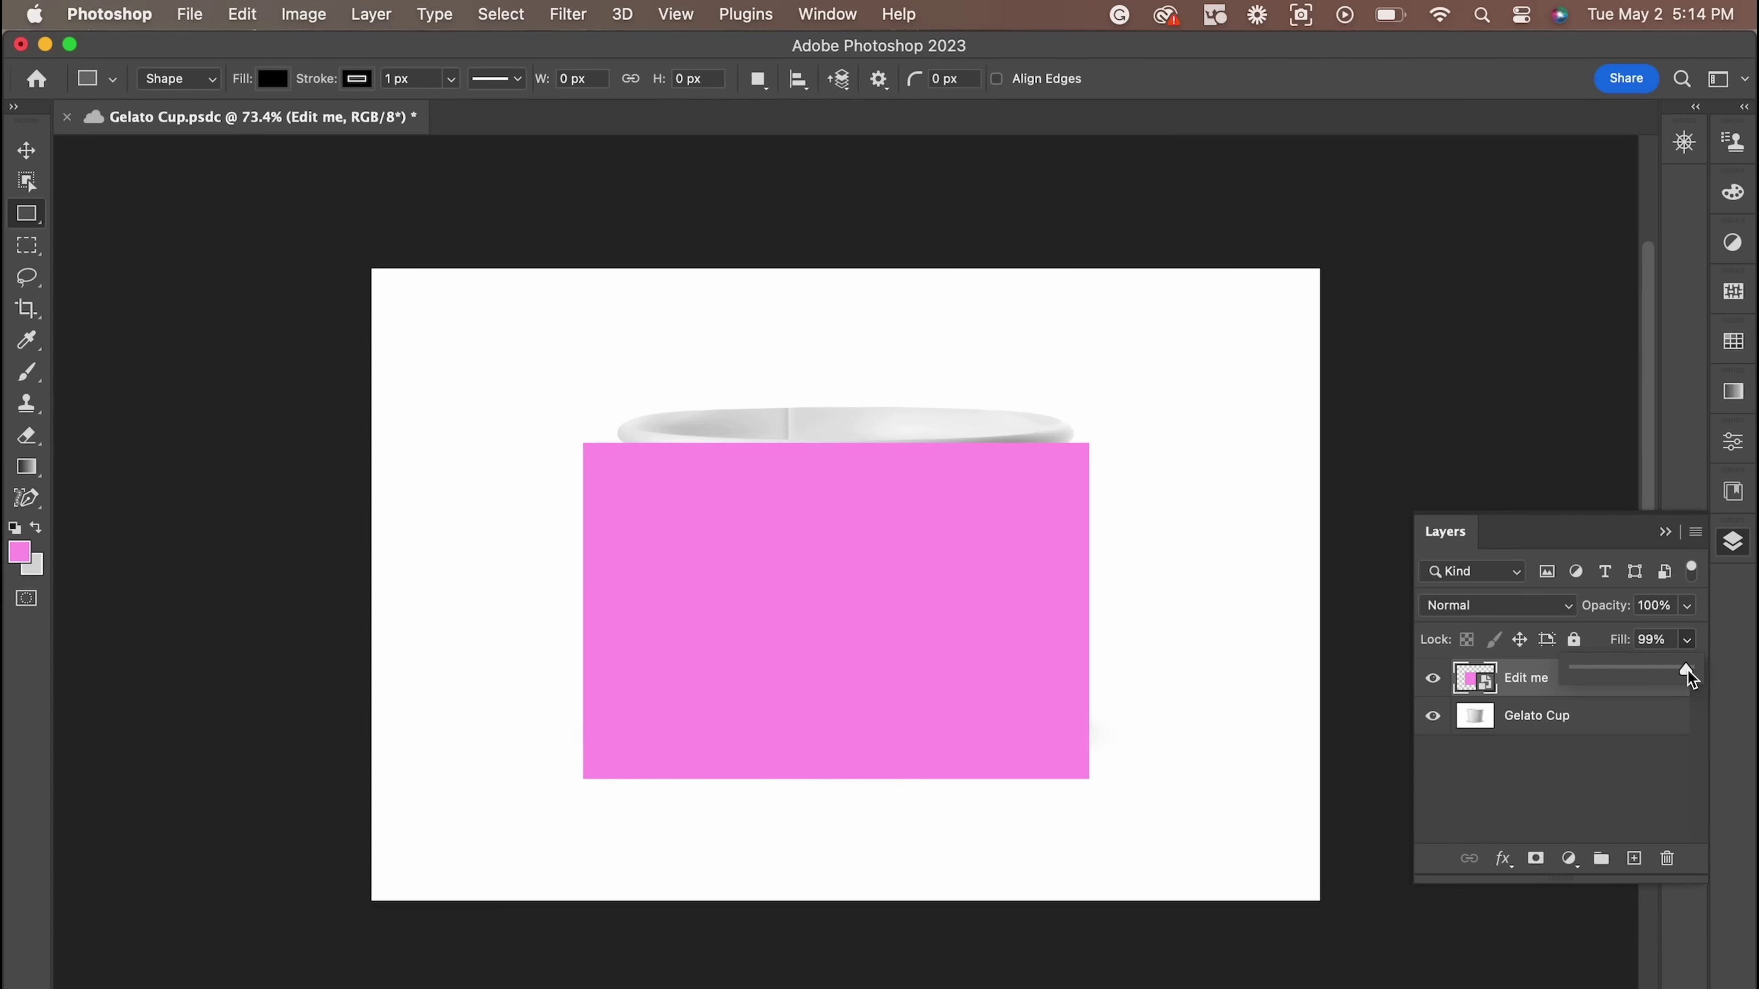
Lower the Edit me fill to 43% and put the layer into warp transform
drag(1647, 678, 1631, 680)
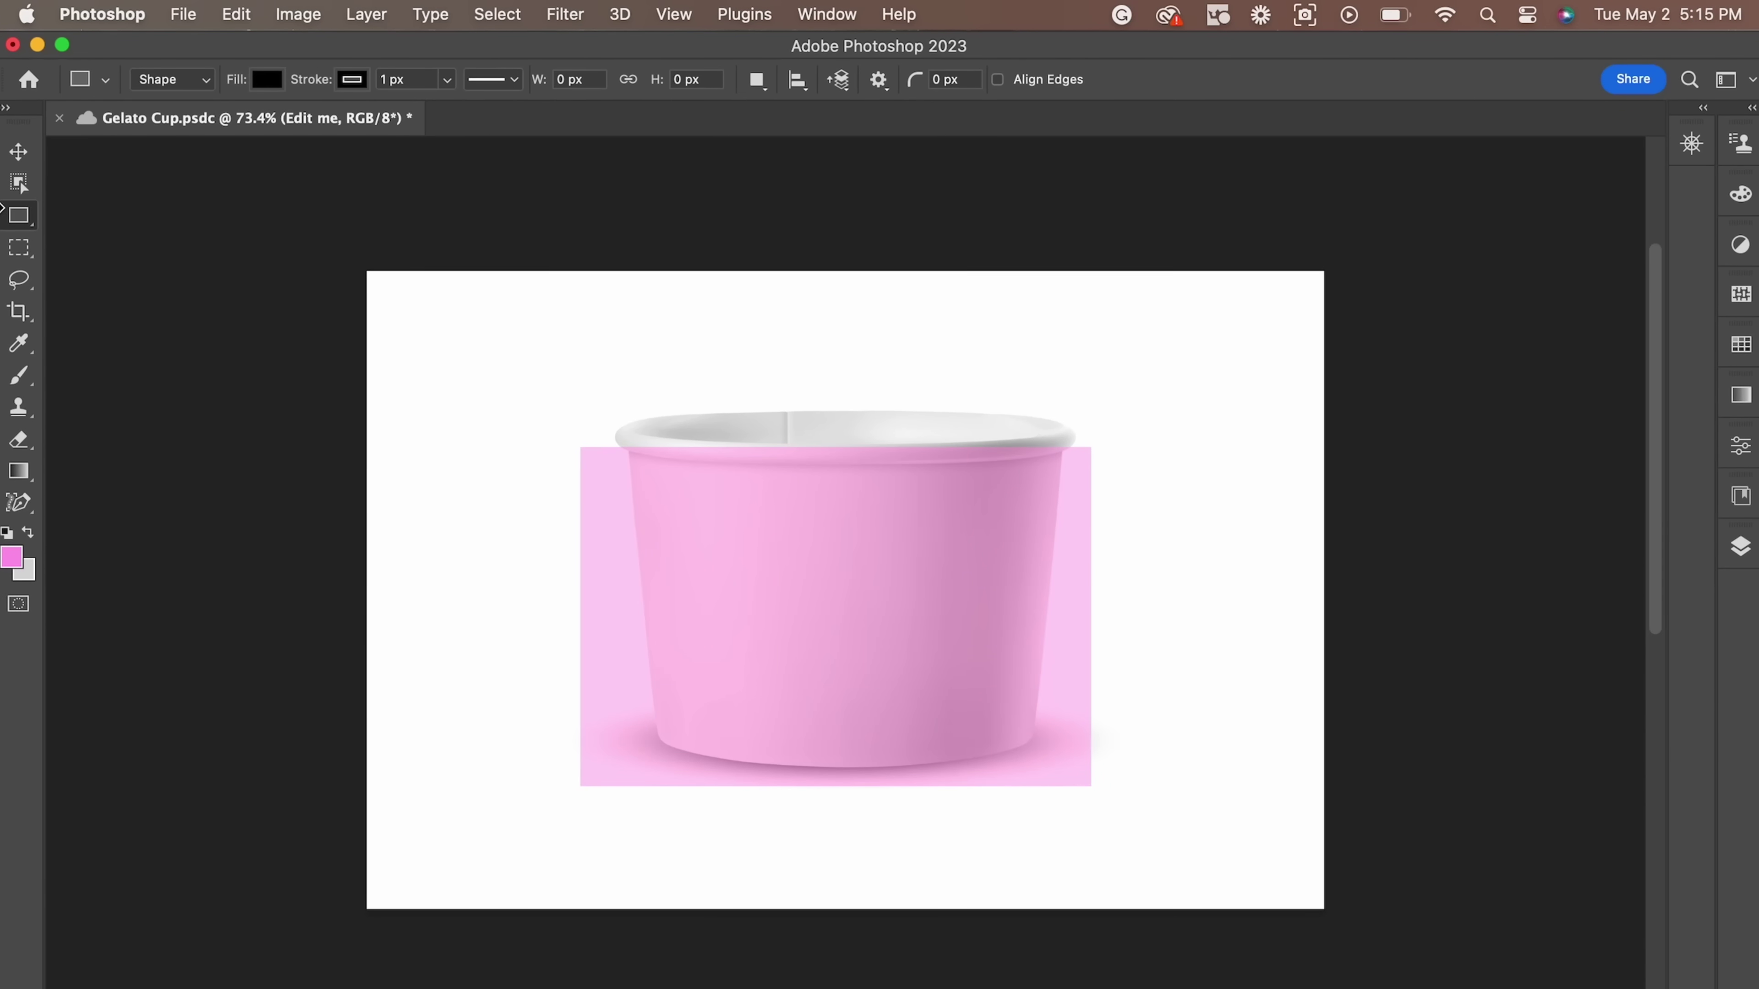
click(26, 151)
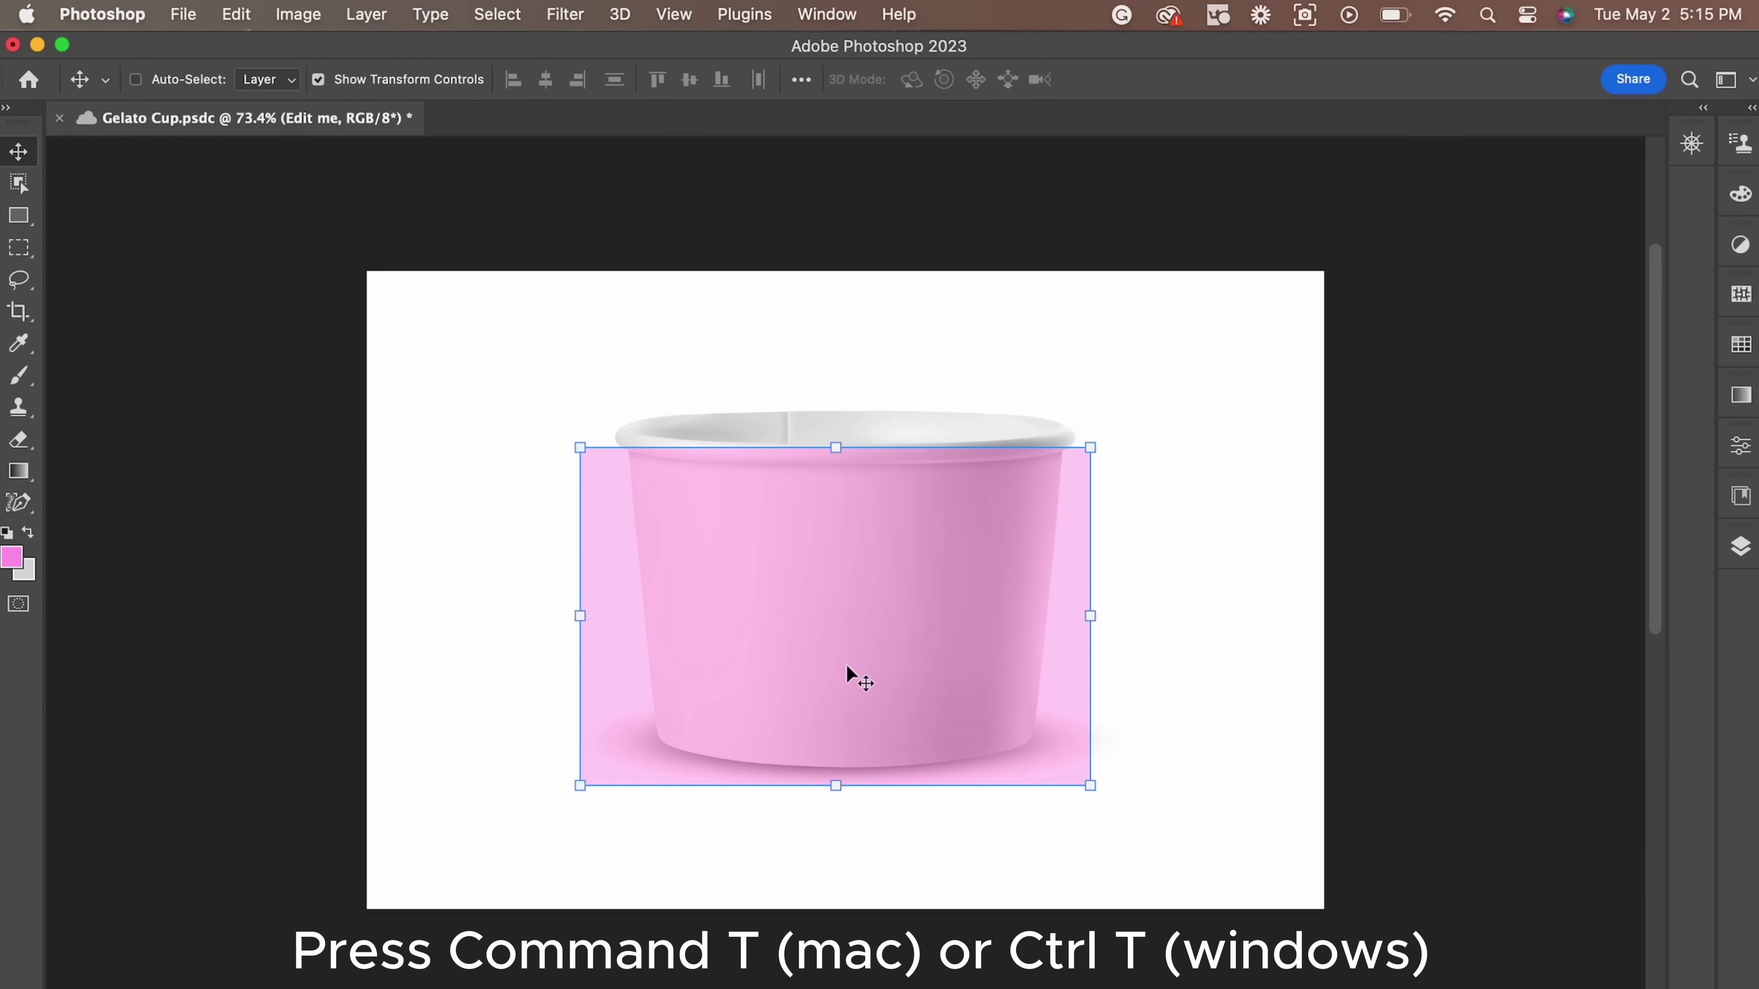
key(super+t)
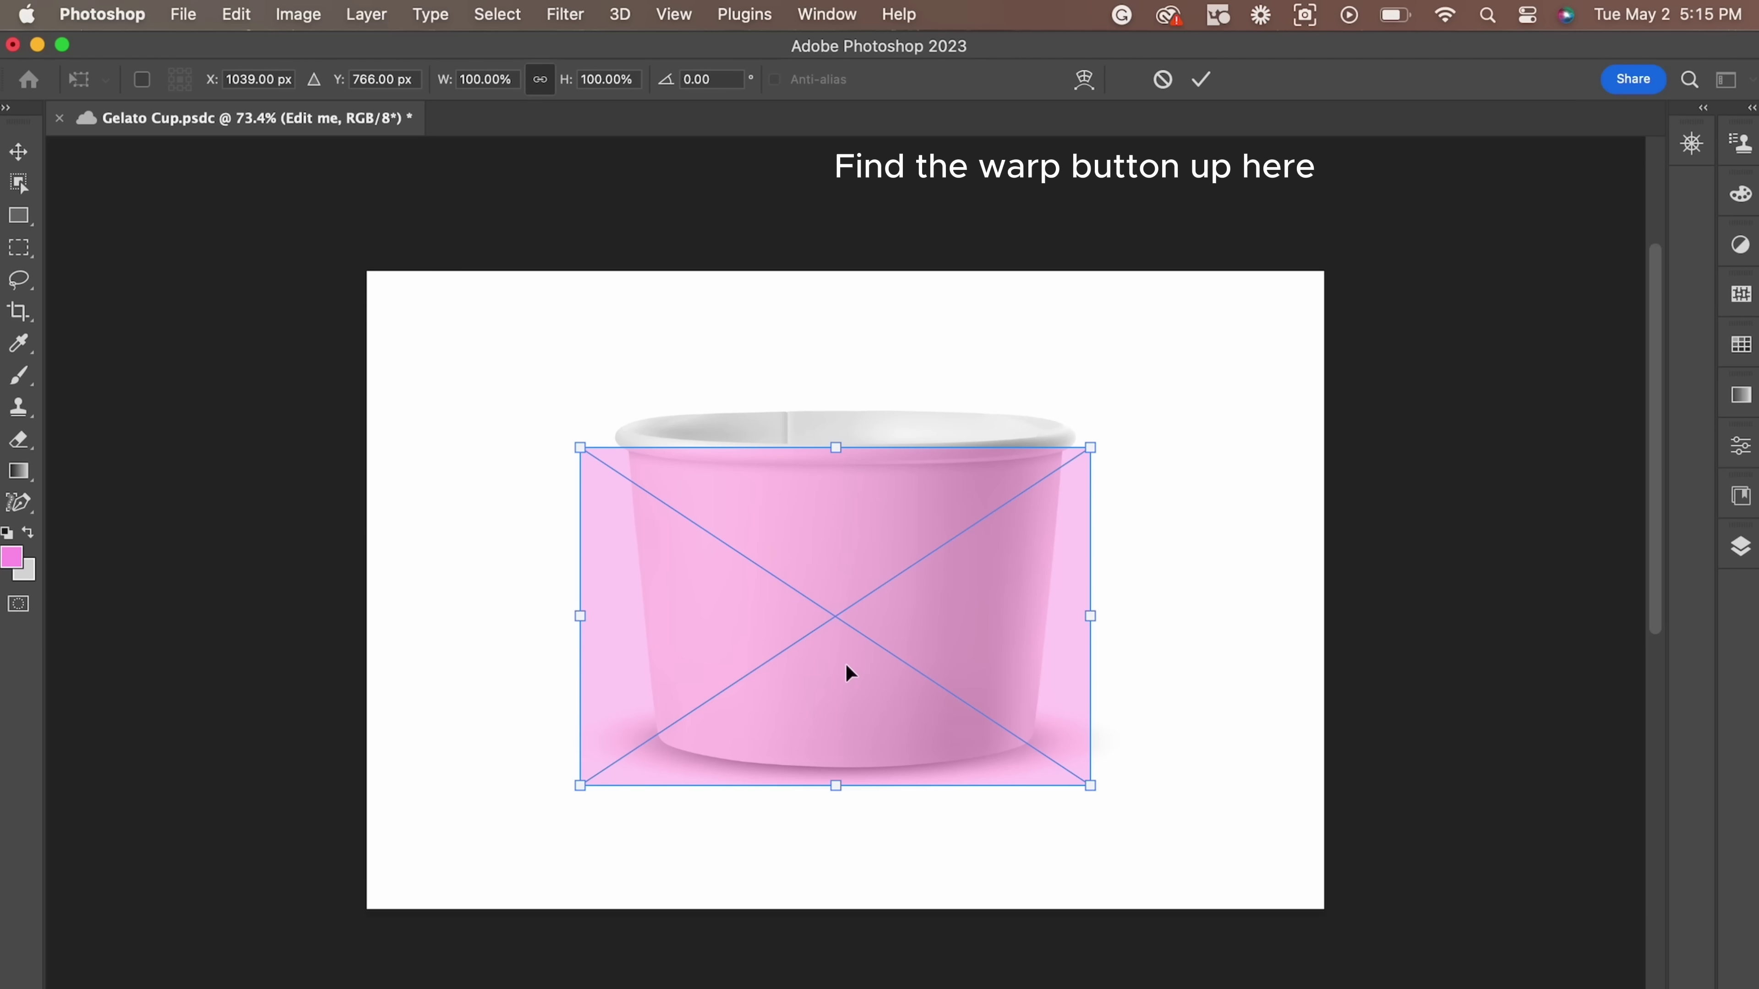
key(super+equal)
click(1088, 82)
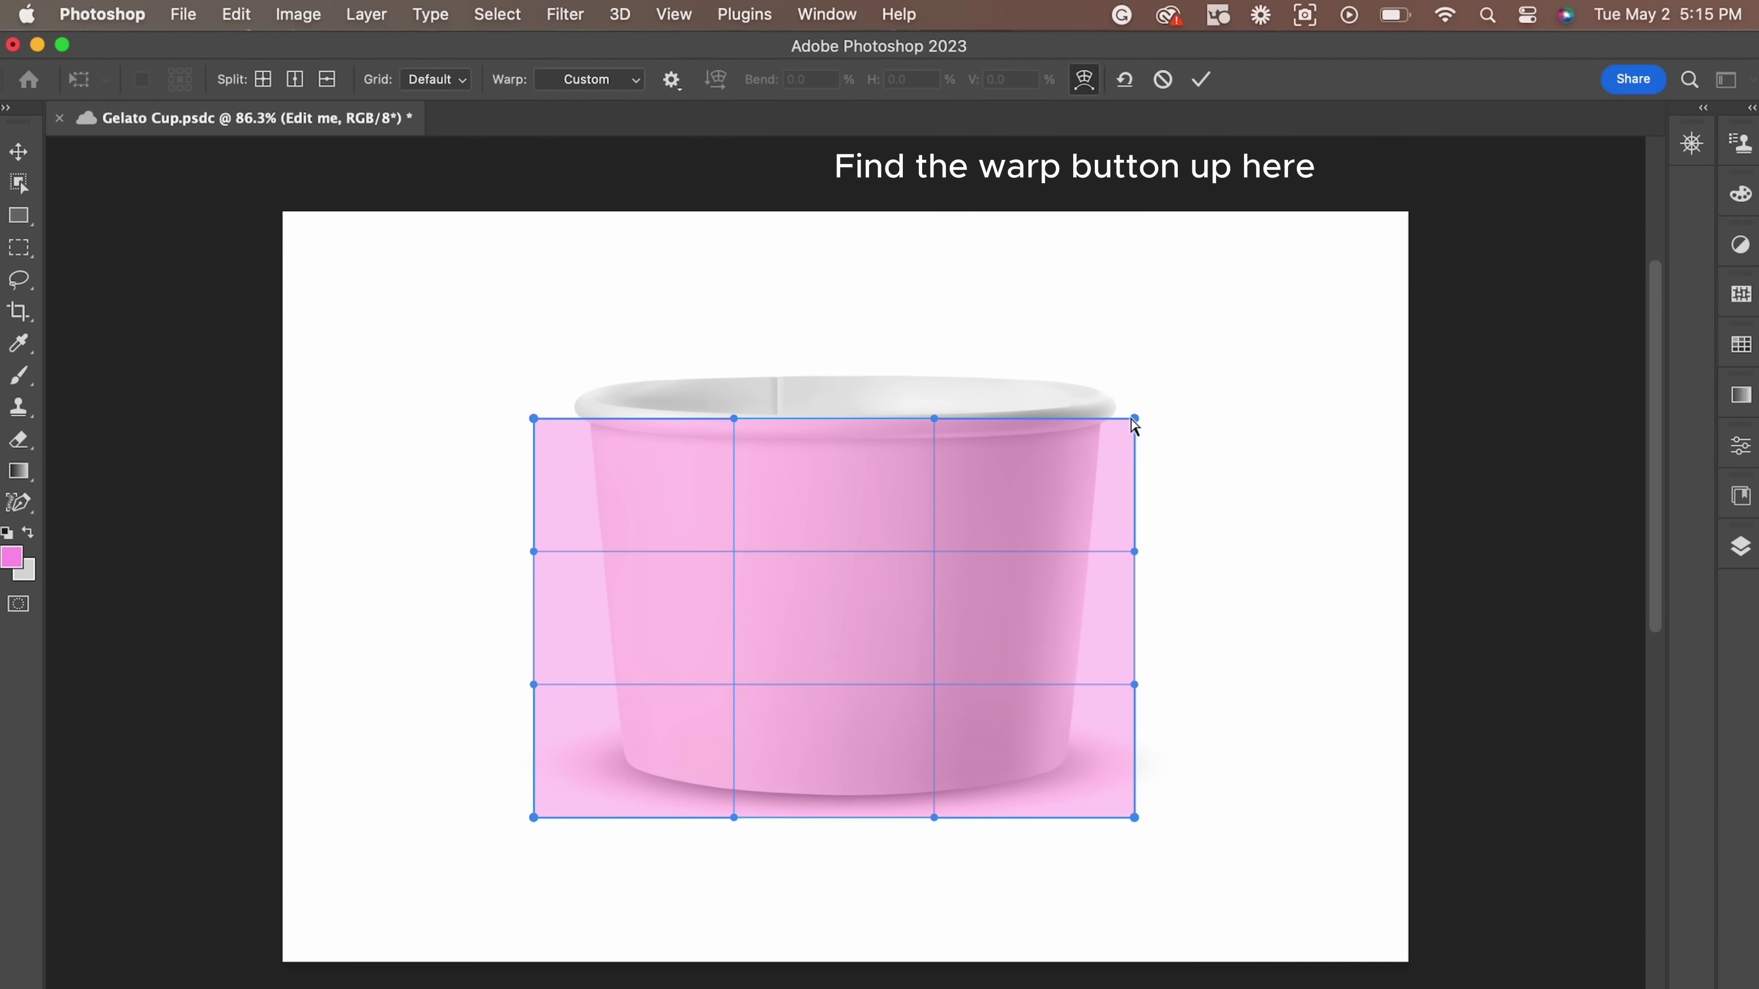
Curve the warp's bottom-left and bottom-right corners to the cup base
drag(1133, 419, 976, 572)
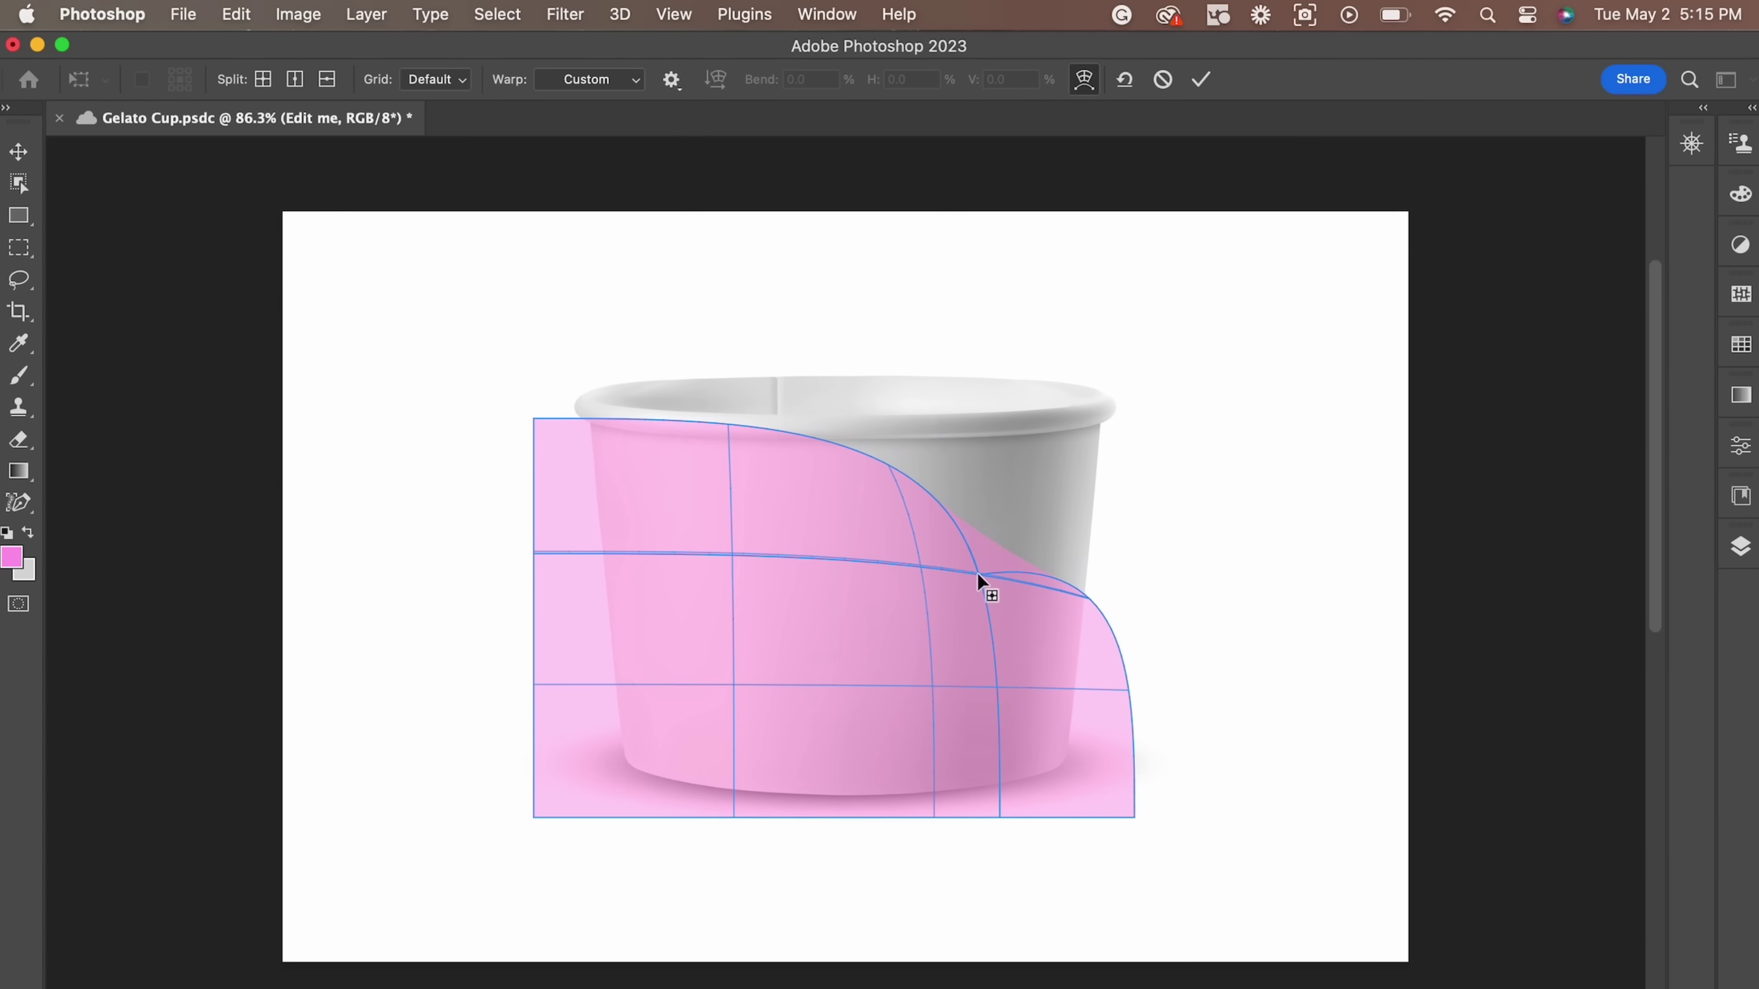
key(super+z)
key(super+equal)
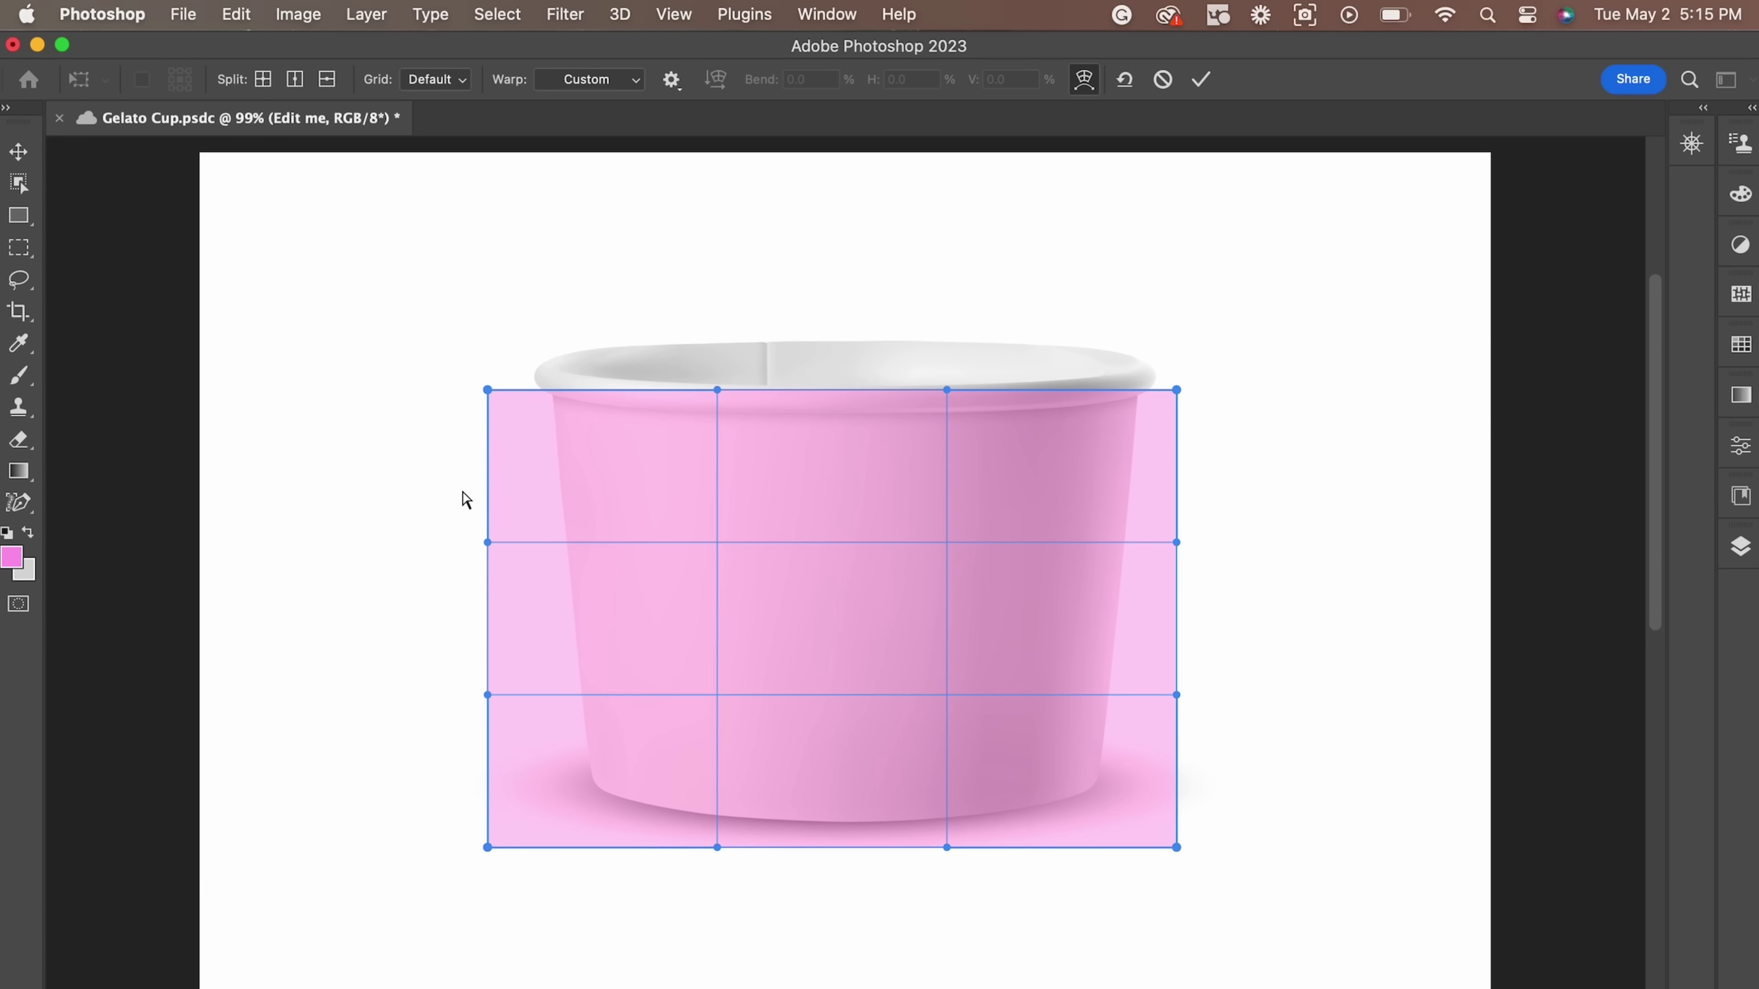
scroll(462, 499, up, 2)
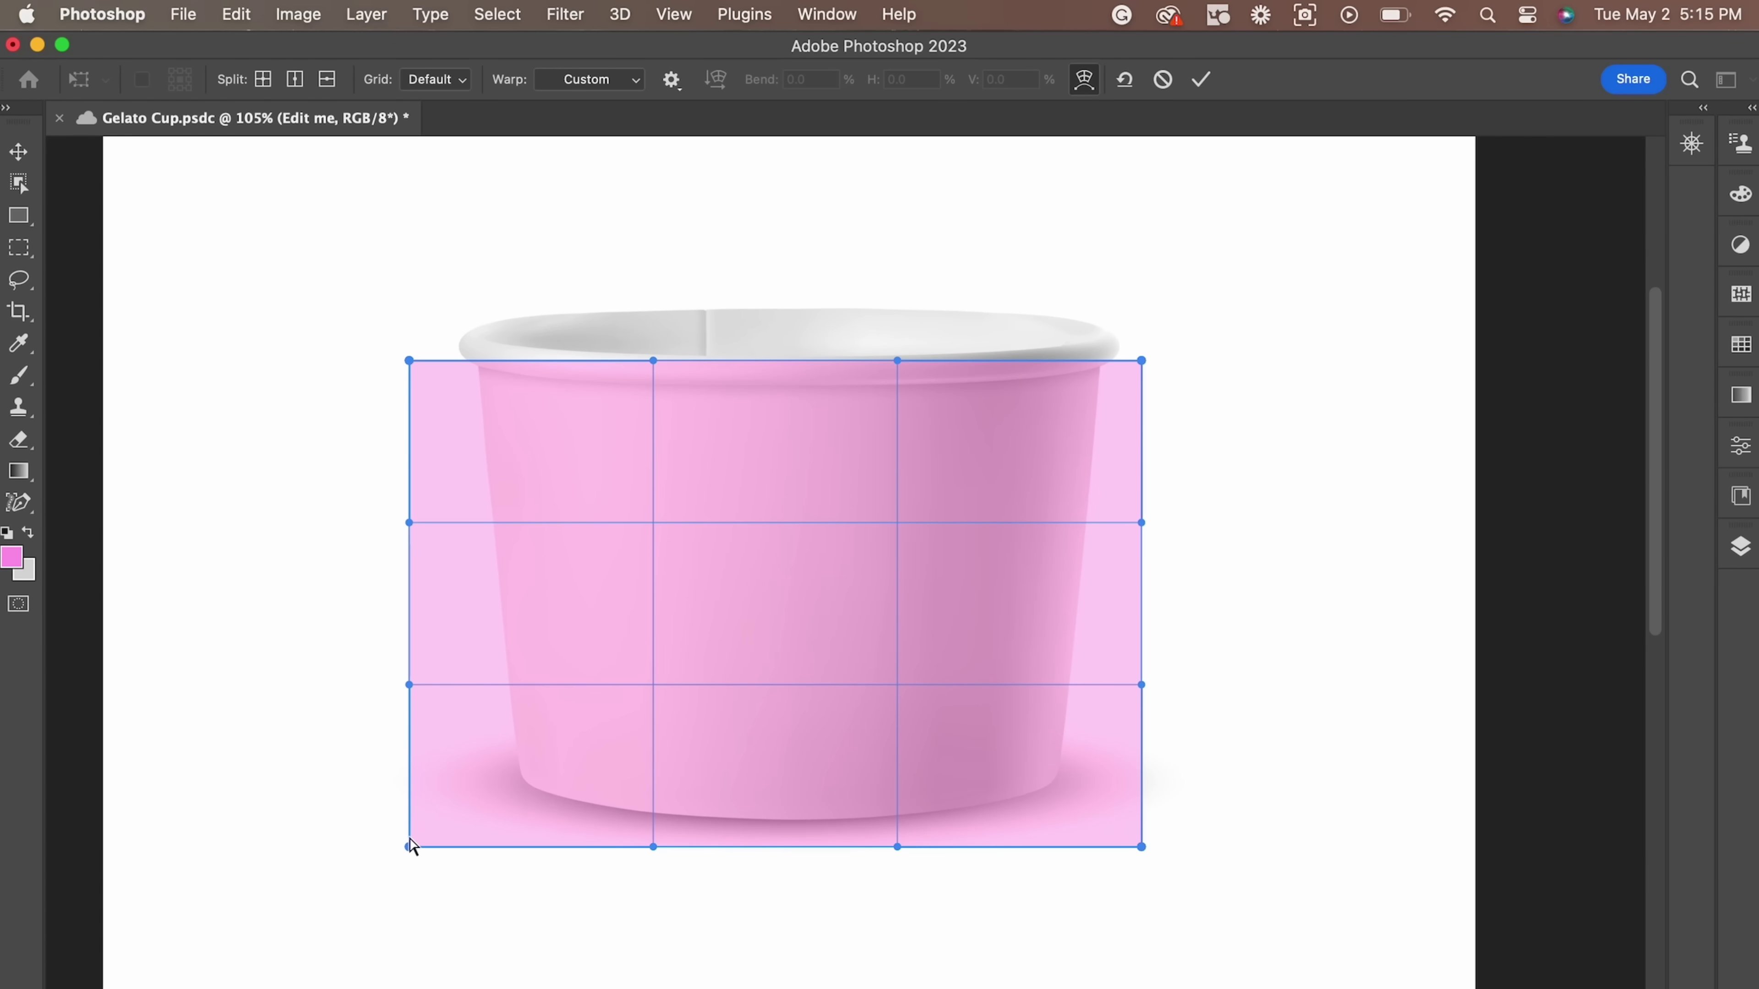
drag(409, 846, 507, 789)
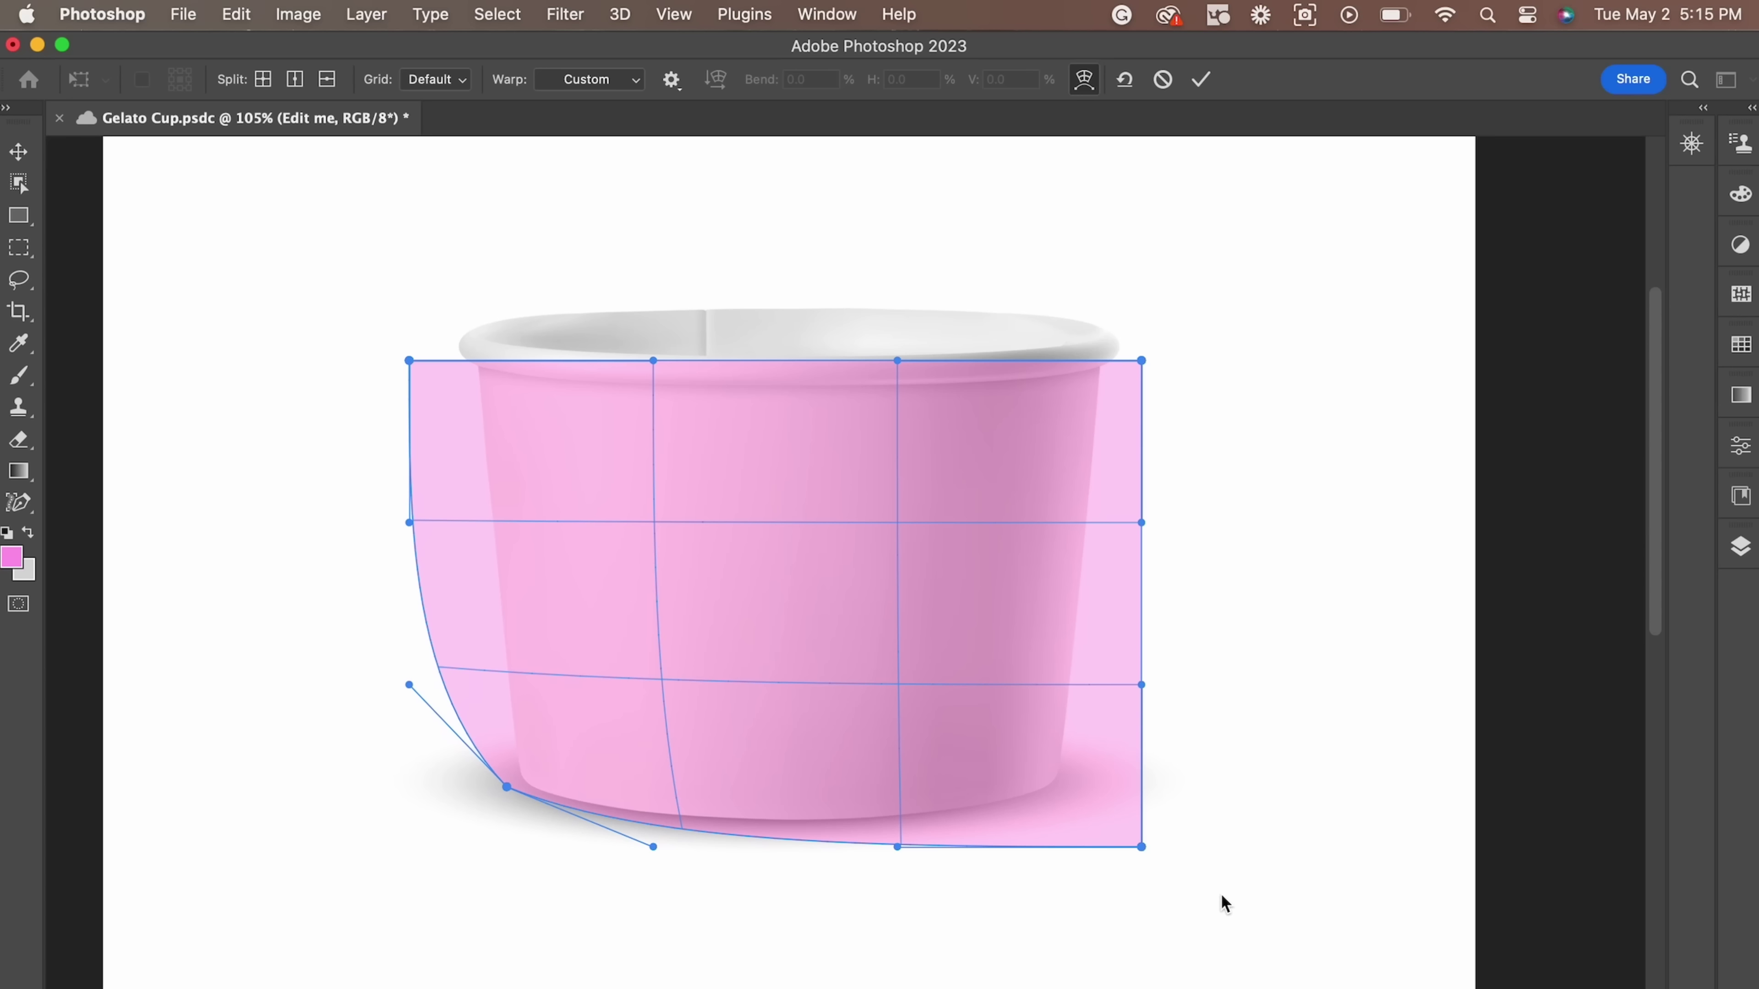
drag(1146, 850, 1068, 797)
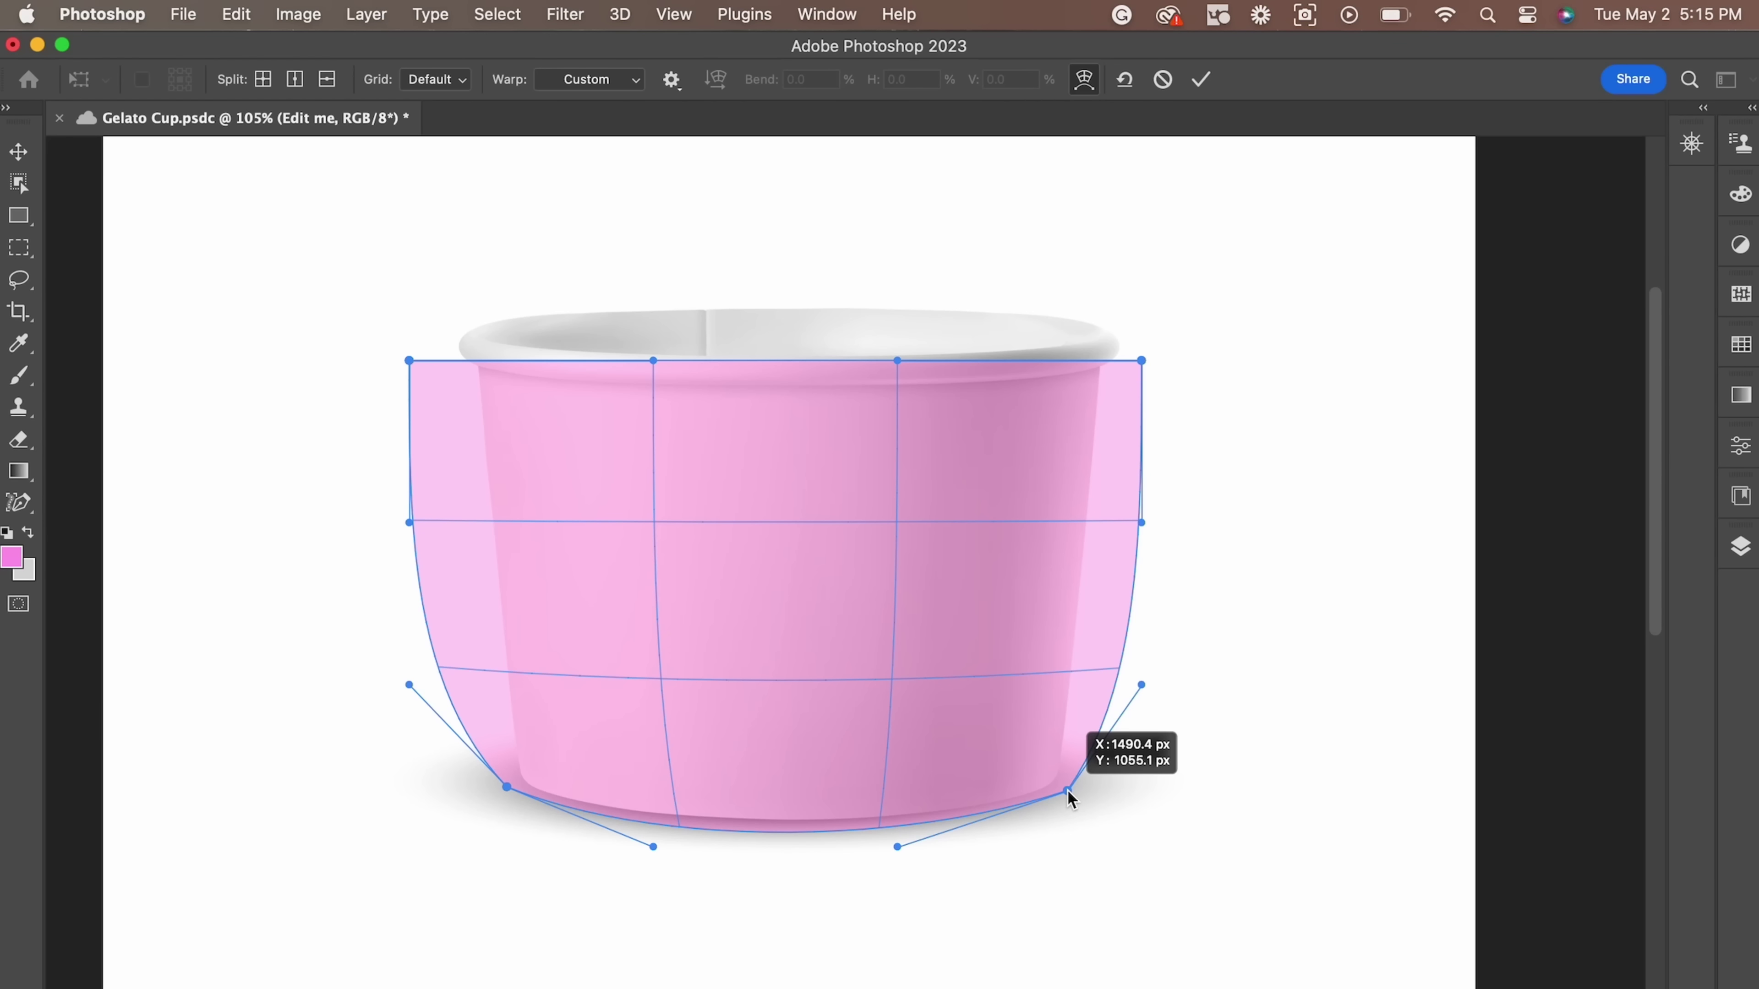
drag(1069, 797, 1068, 797)
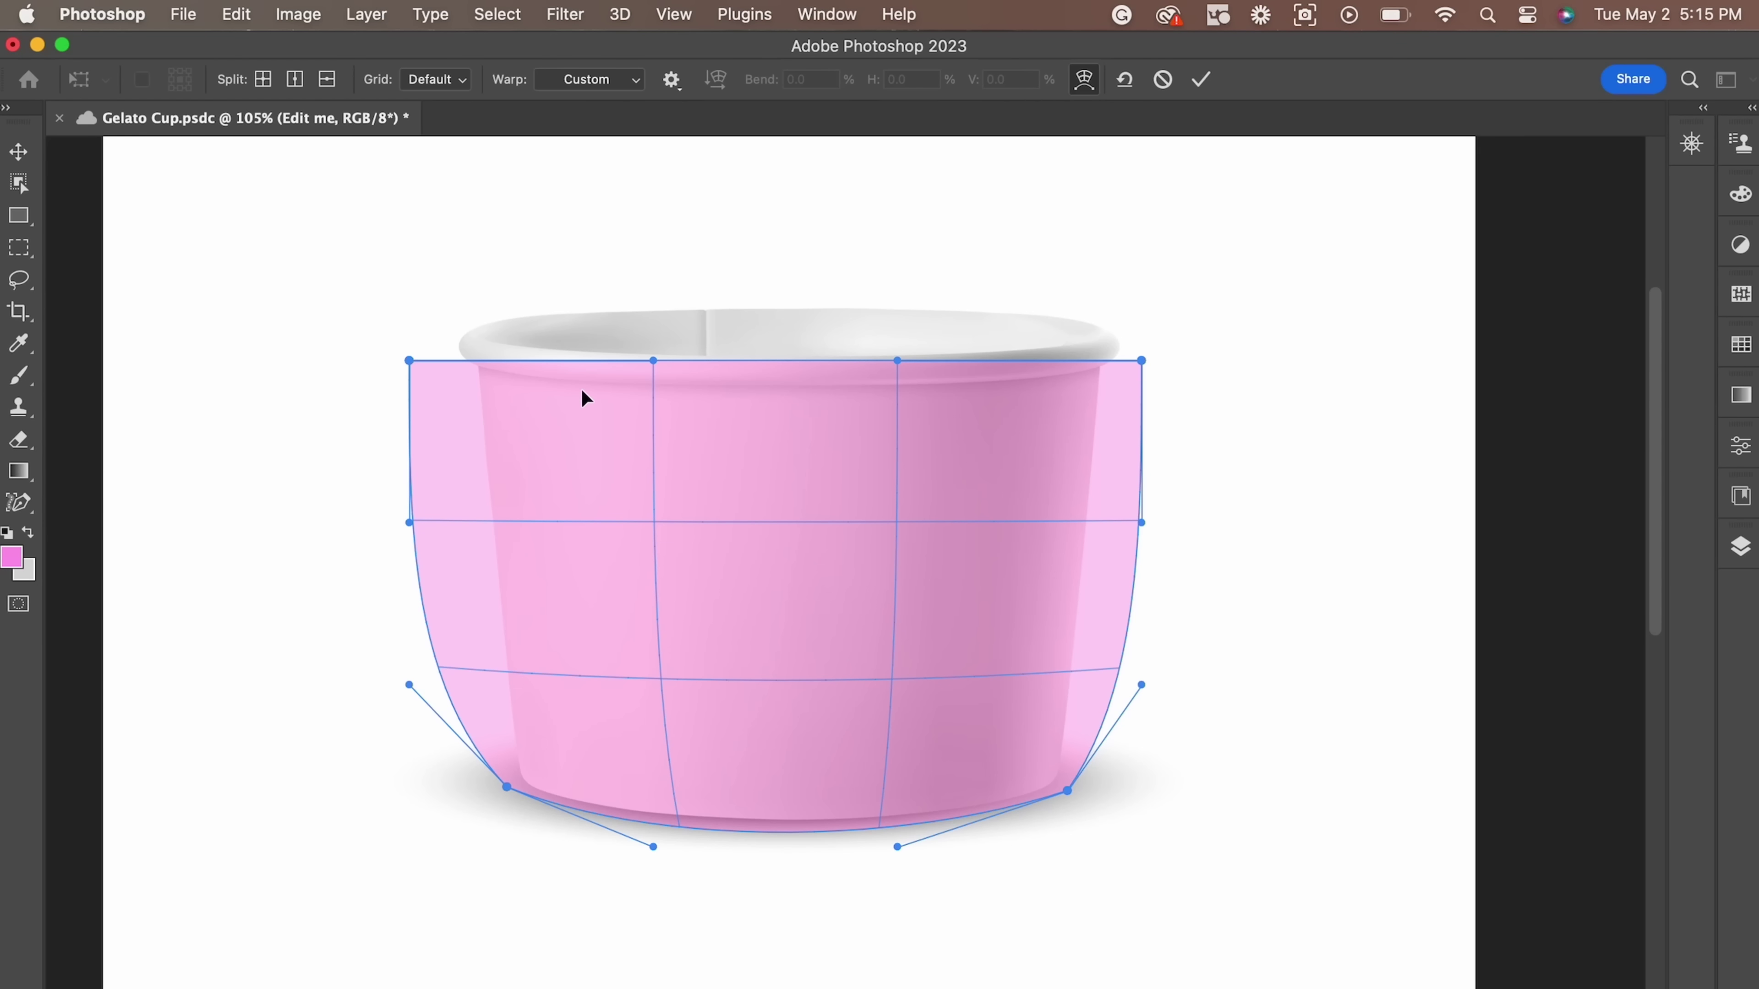
Pull the top corners to the rim, bend the top edge, and taper both sides to the cup
key(super+plus)
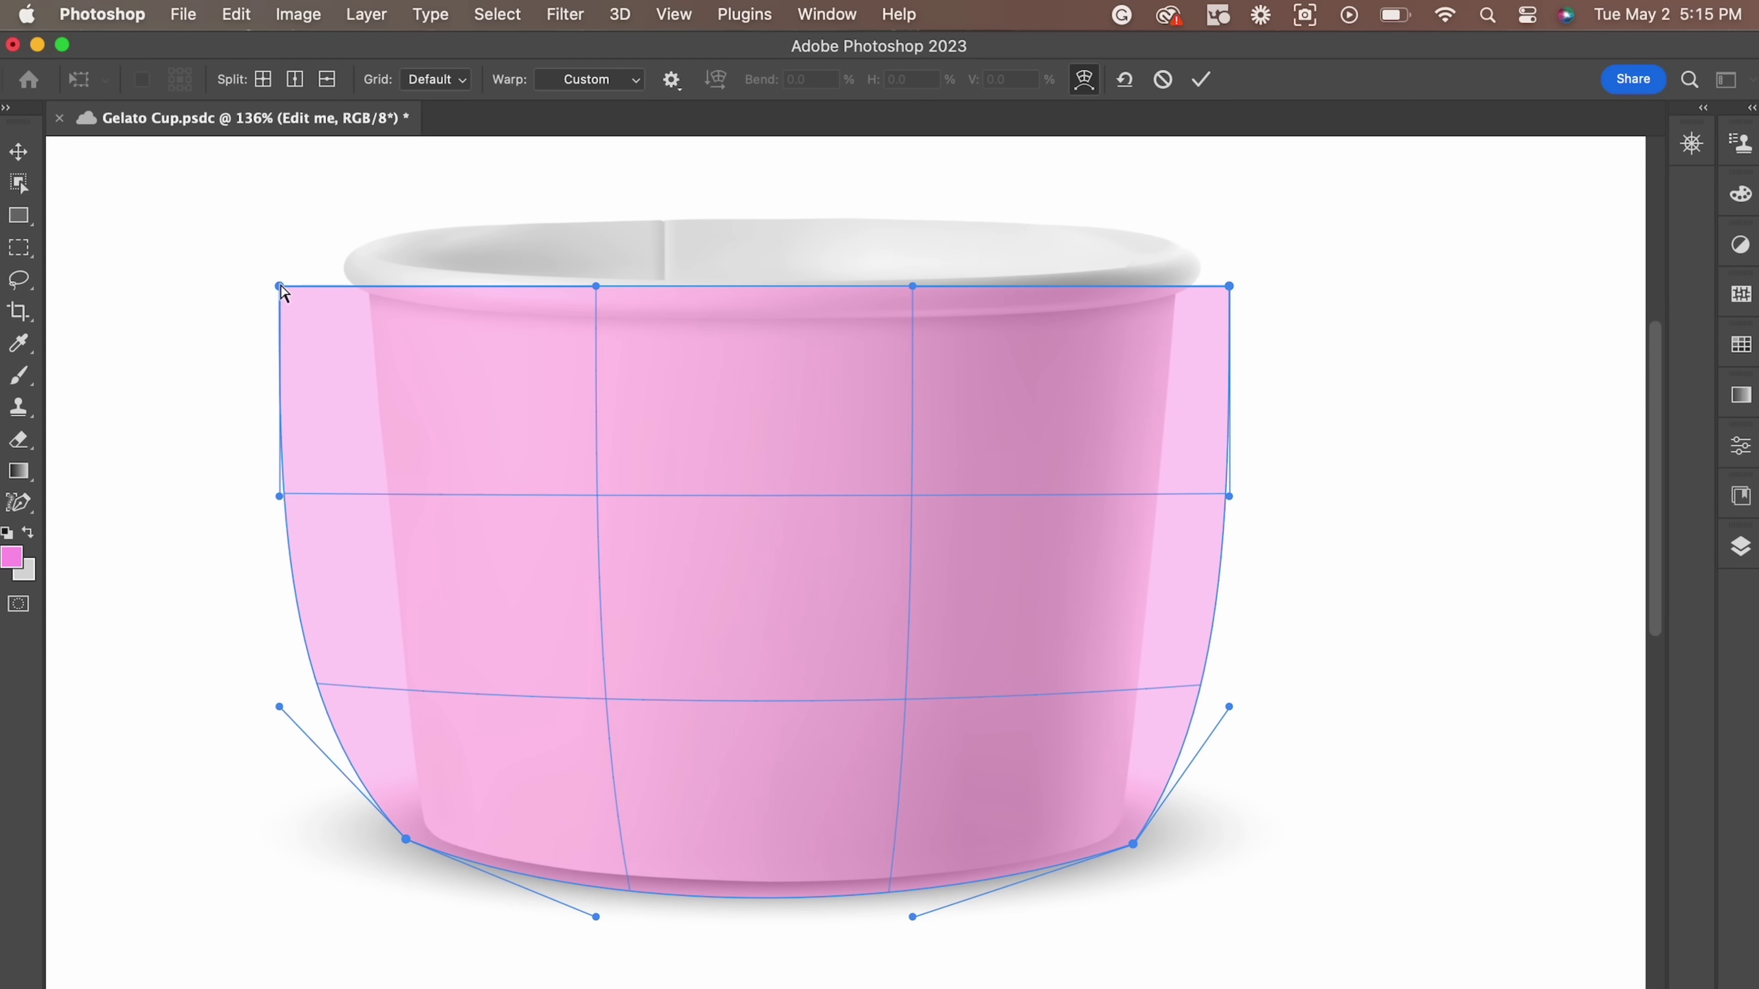
drag(280, 286, 369, 292)
drag(1228, 285, 1176, 294)
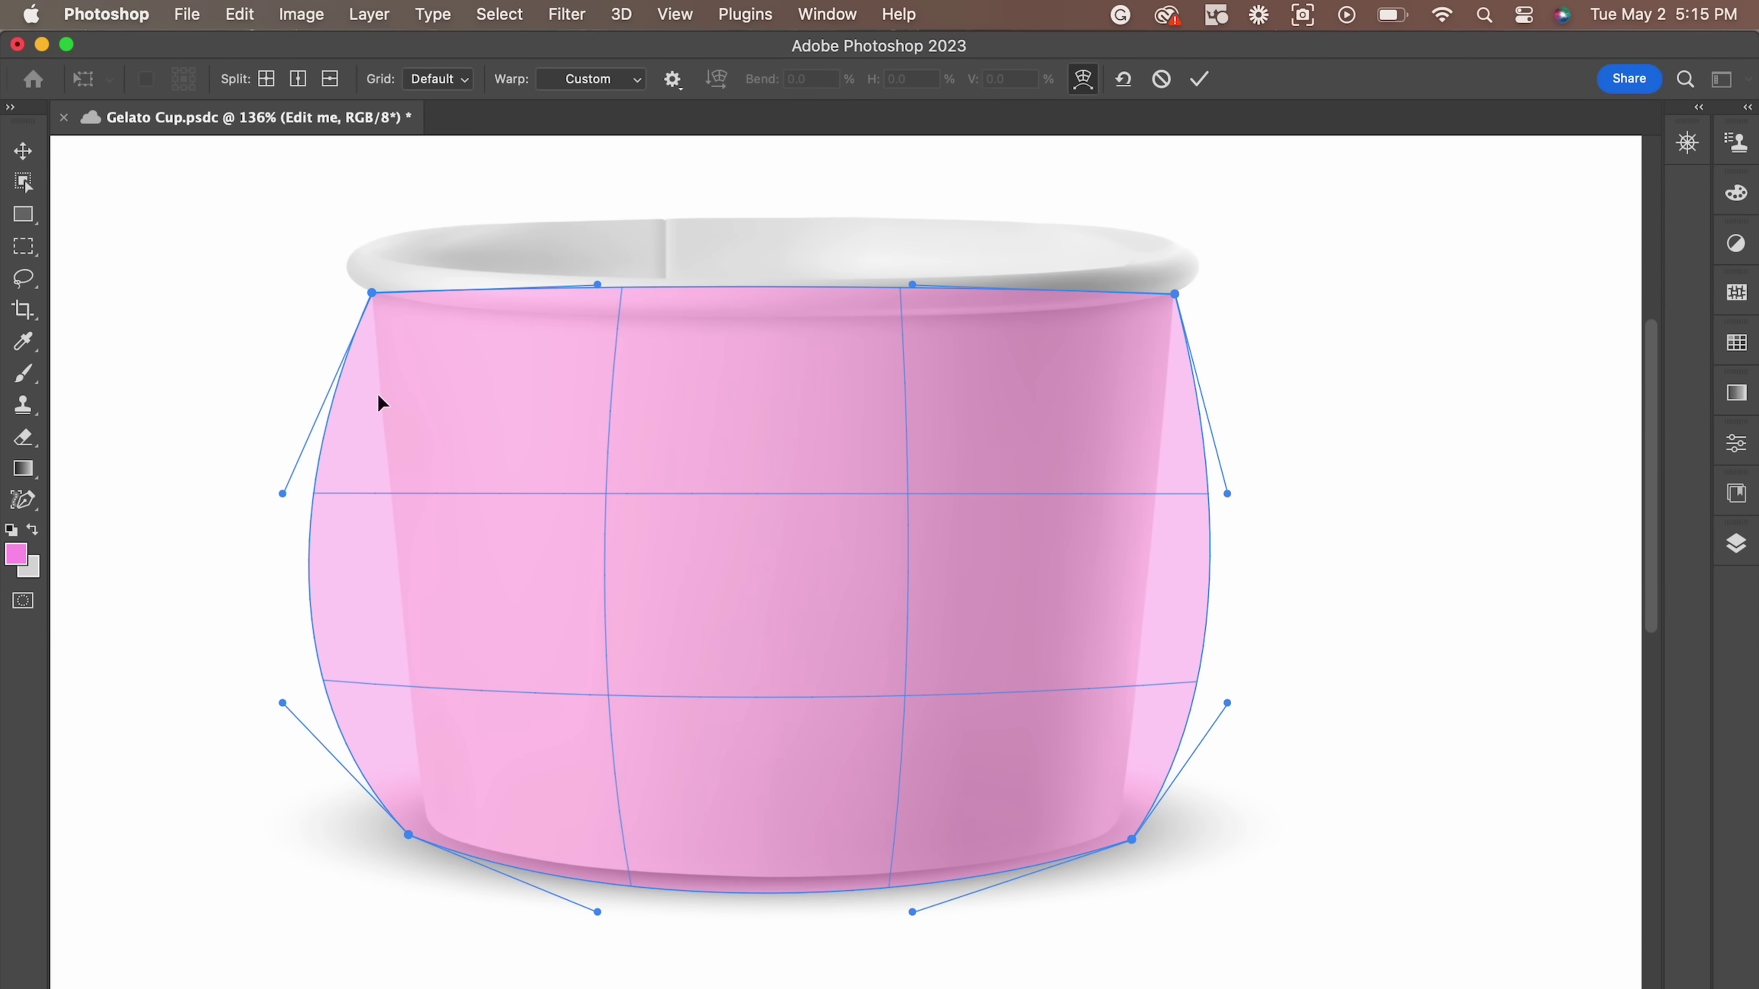
drag(597, 284, 602, 357)
mouse_move(912, 284)
mouse_down()
mouse_move(910, 338)
mouse_move(919, 317)
mouse_up()
scroll(379, 485, up, 2)
drag(283, 493, 377, 489)
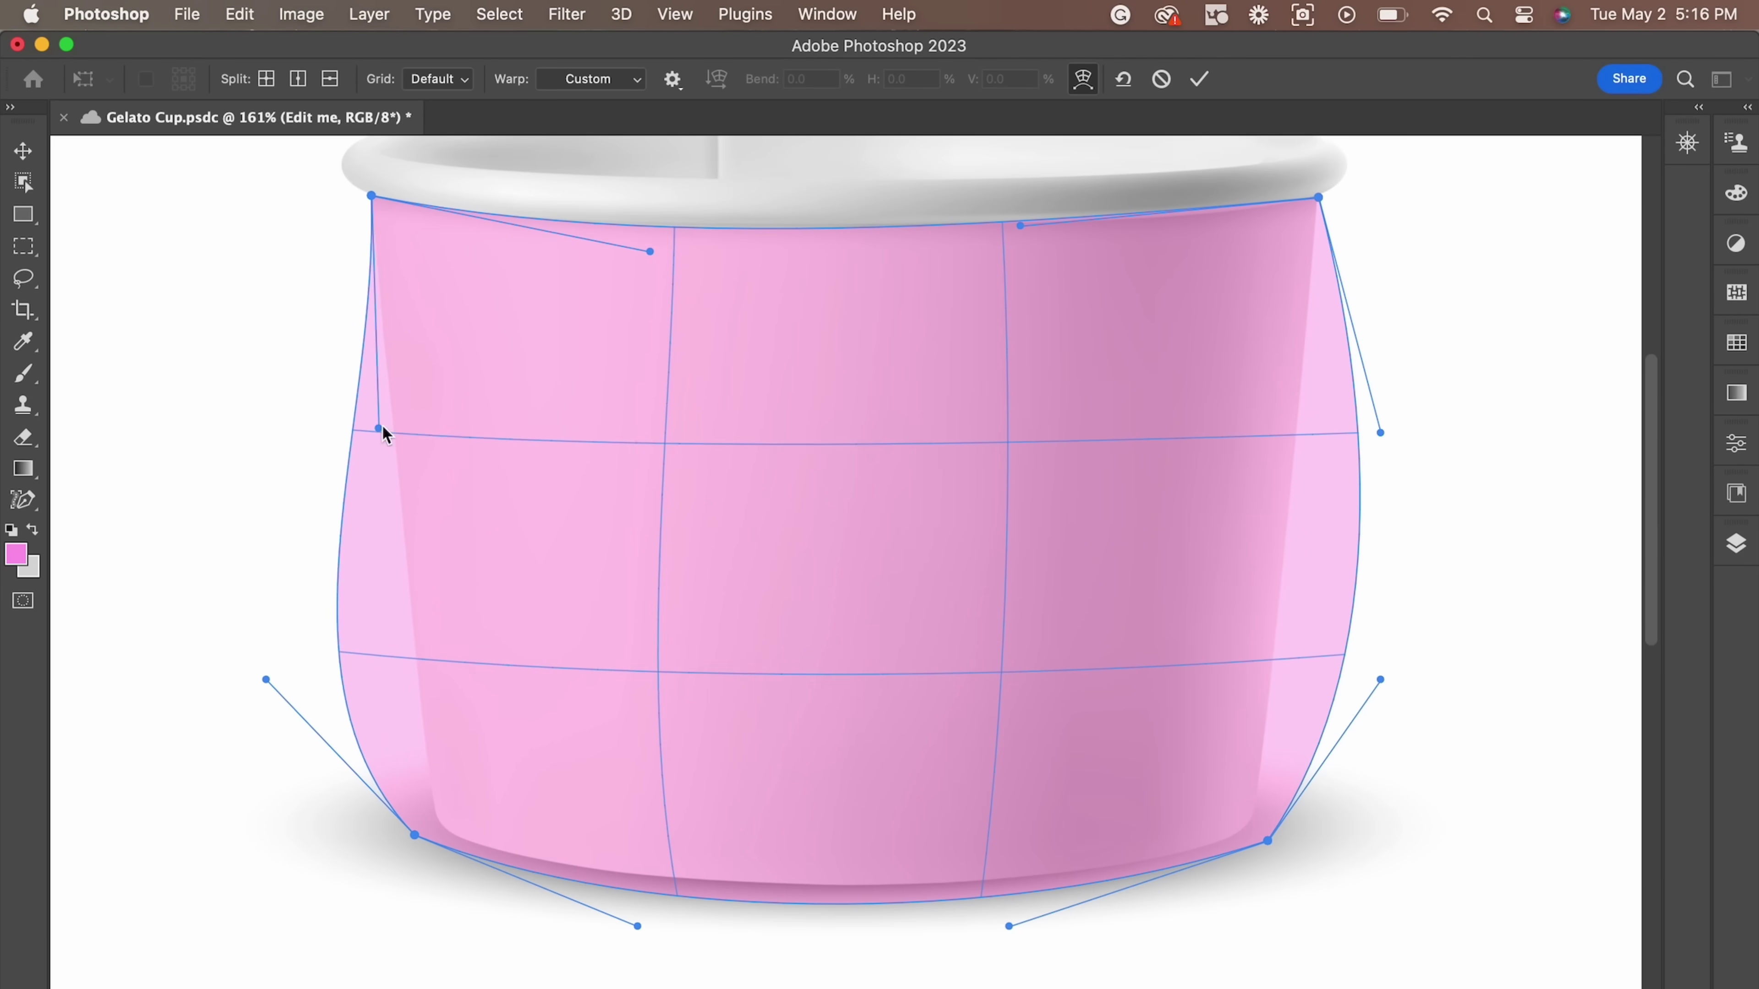
scroll(408, 635, up, 2)
drag(322, 872, 385, 864)
drag(1378, 443, 1236, 493)
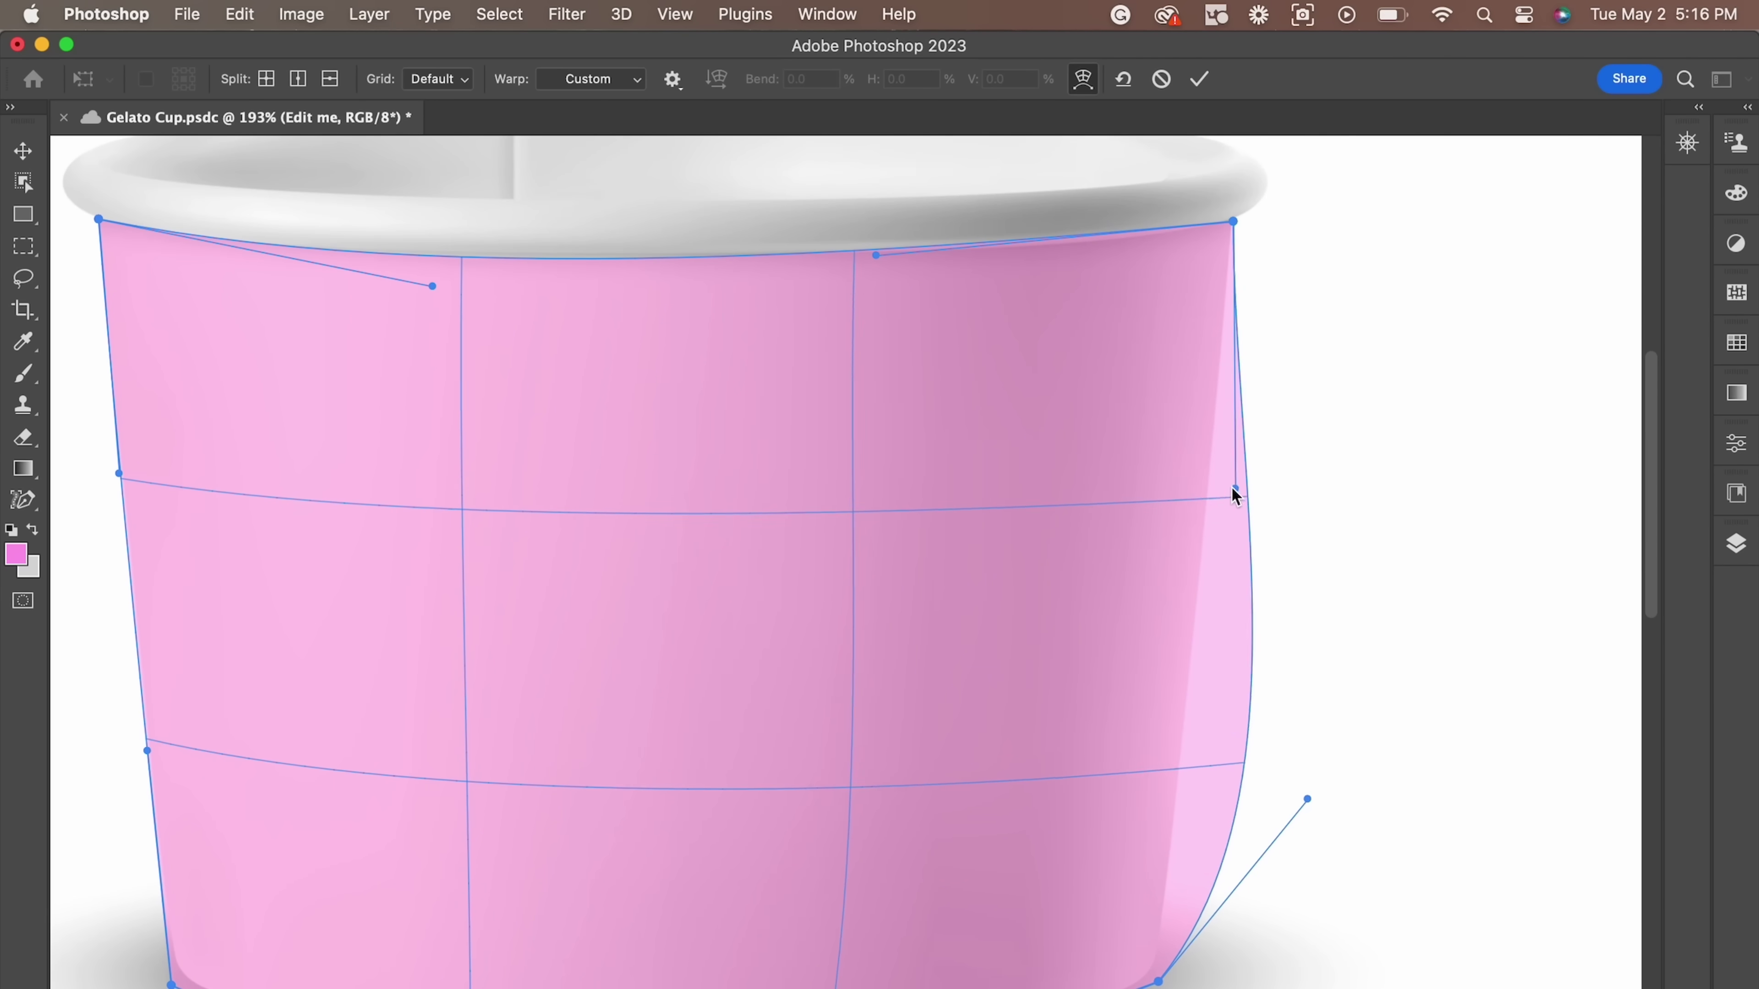
drag(1307, 798, 1185, 793)
scroll(862, 260, left, 5)
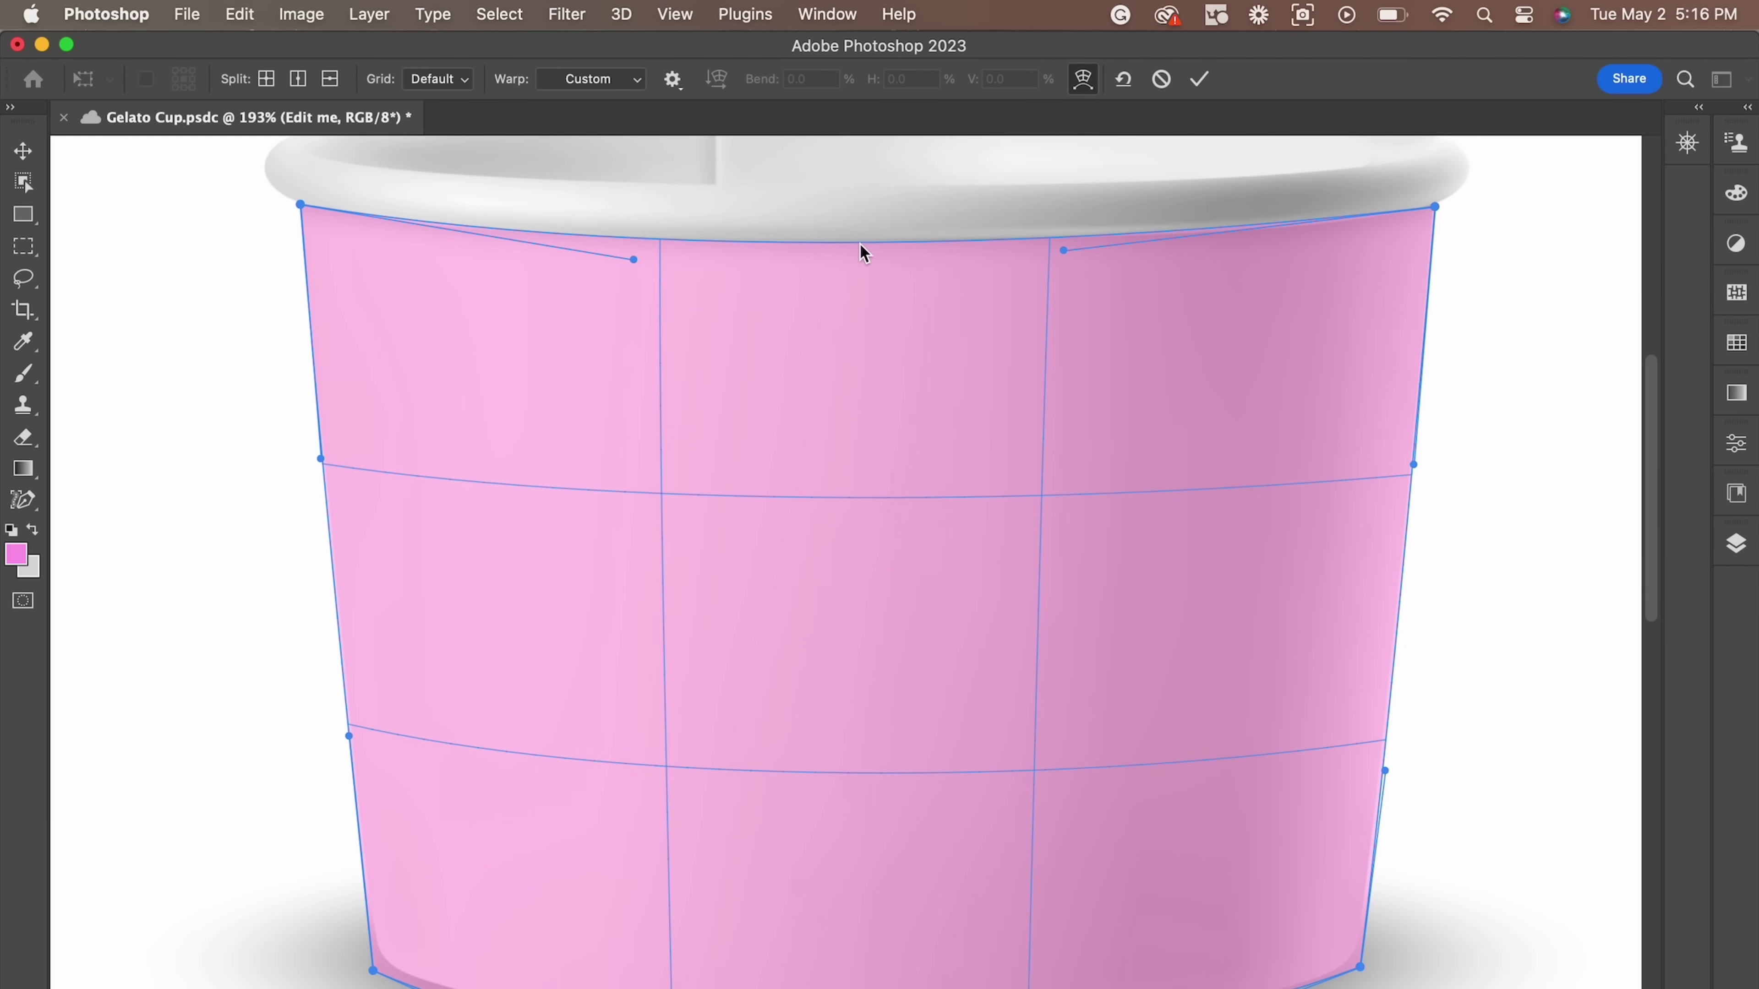
Review the warp mesh at full-canvas view and apply the finished warp
key(super+0)
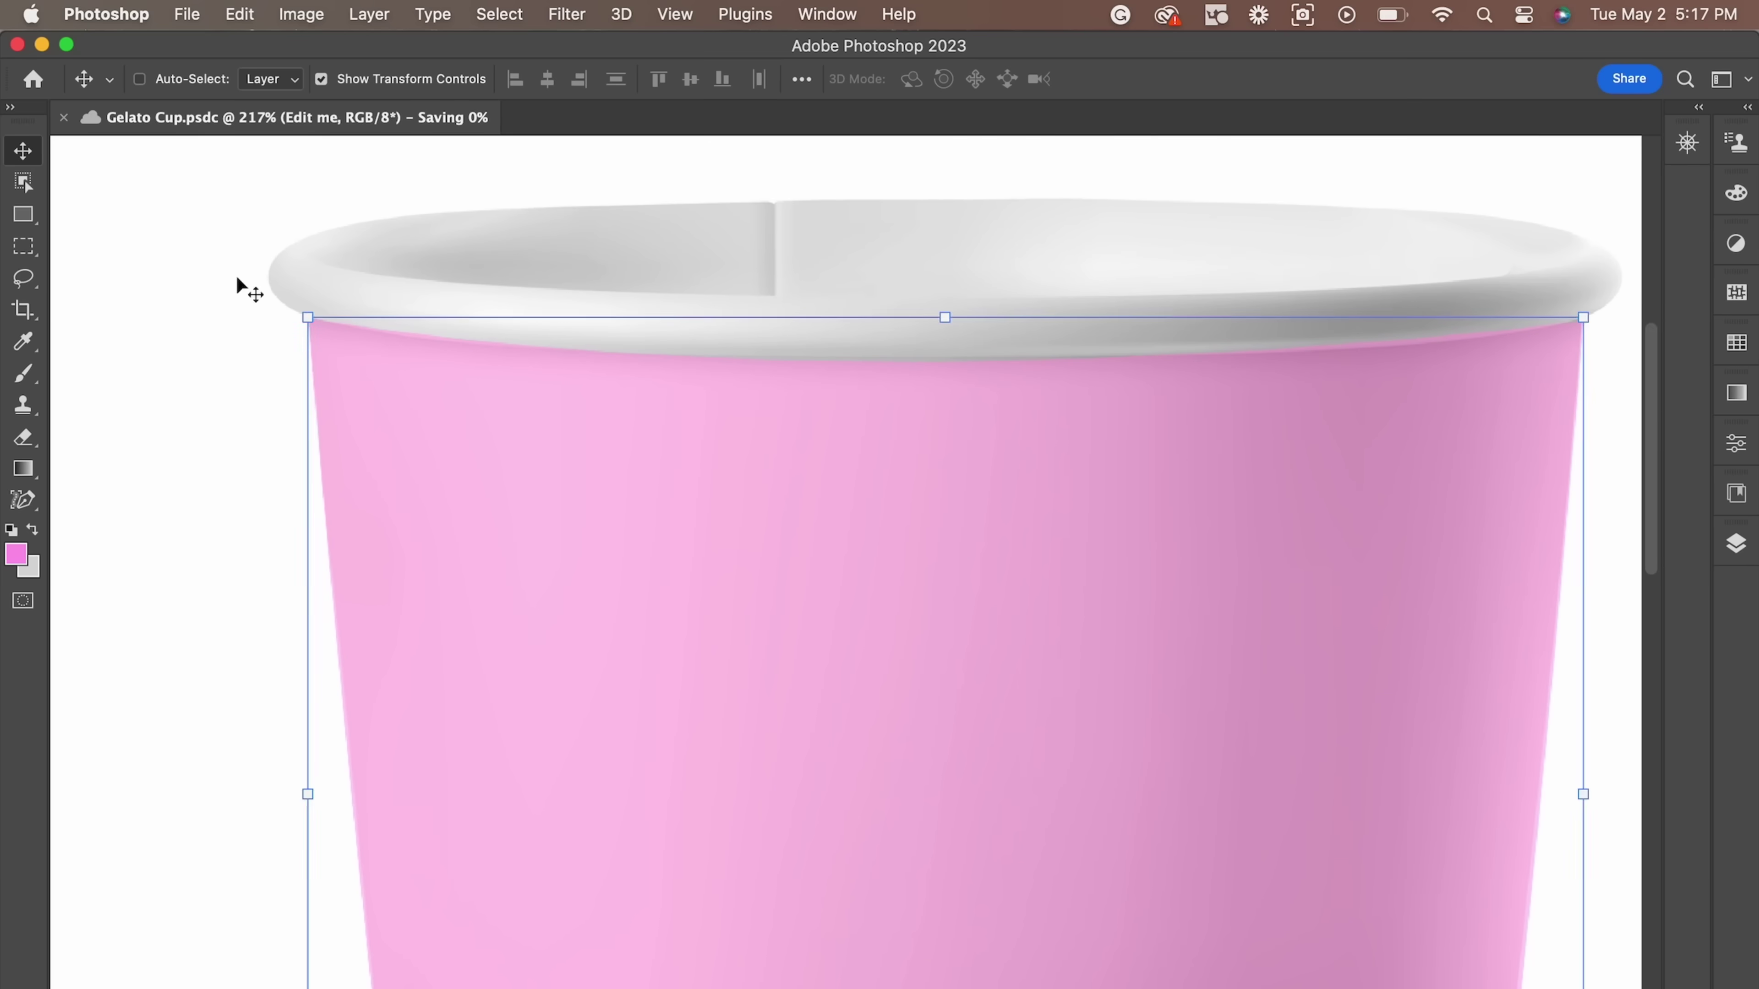
scroll(623, 277, right, 5)
key(super+t)
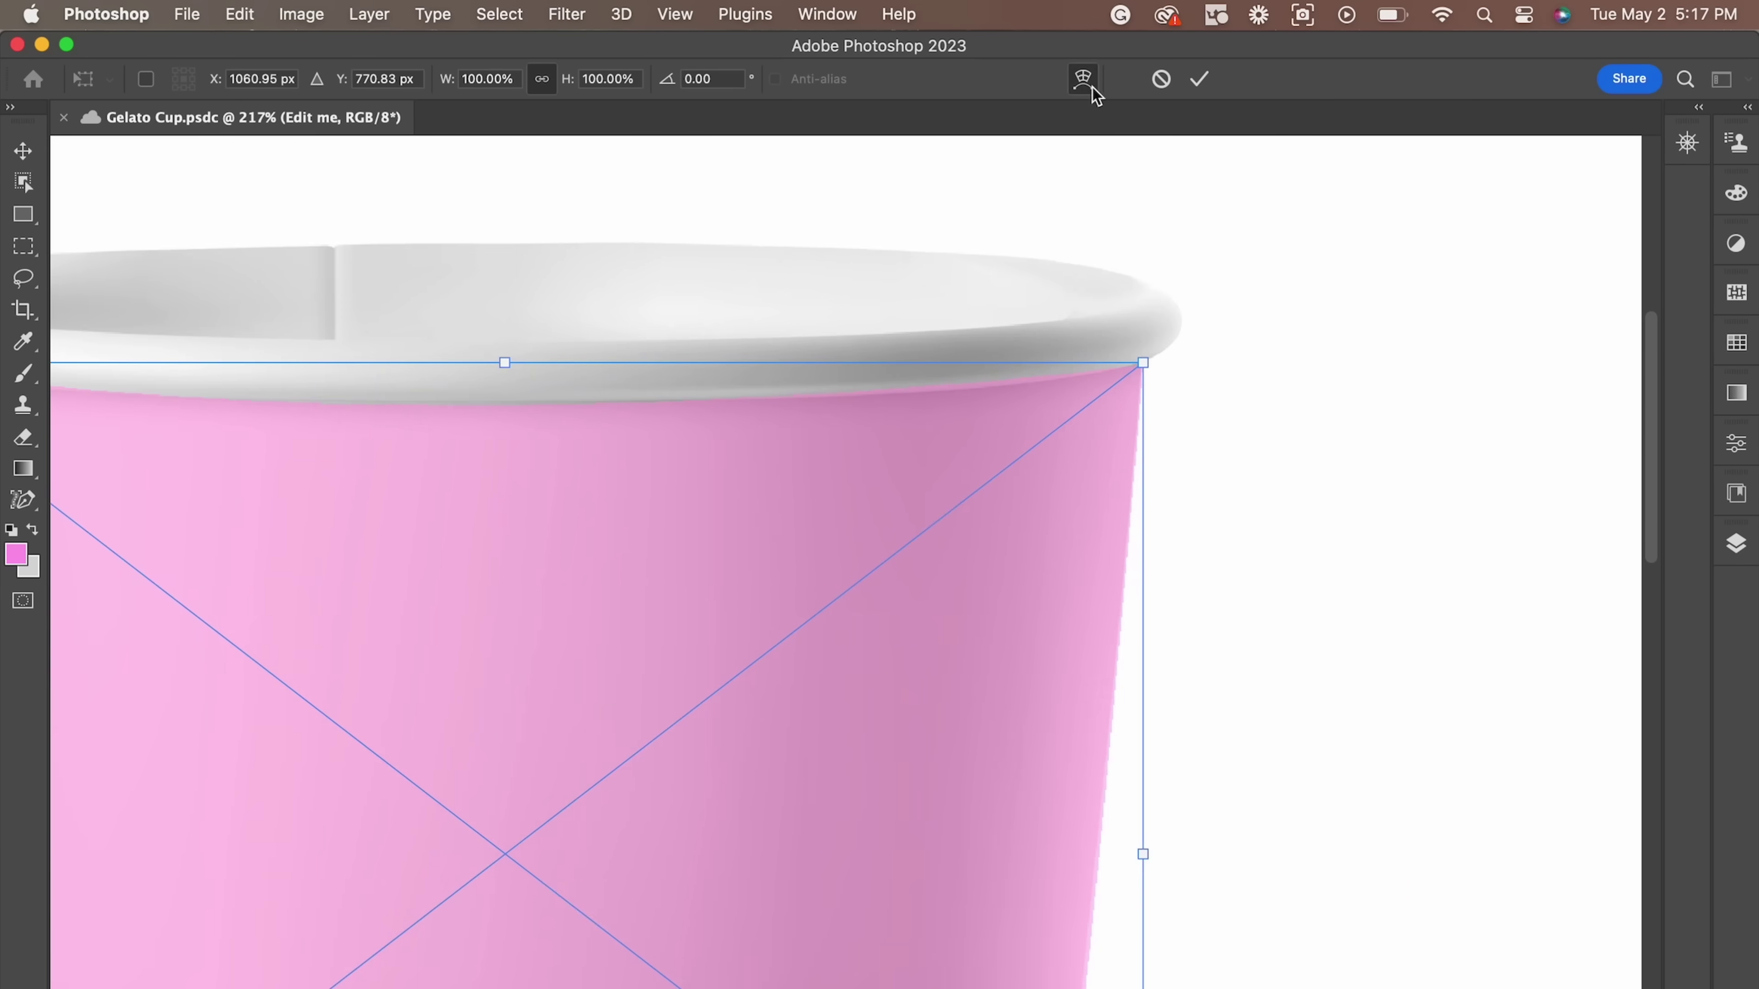
click(1084, 78)
scroll(1131, 436, down, 2)
scroll(271, 357, down, 3)
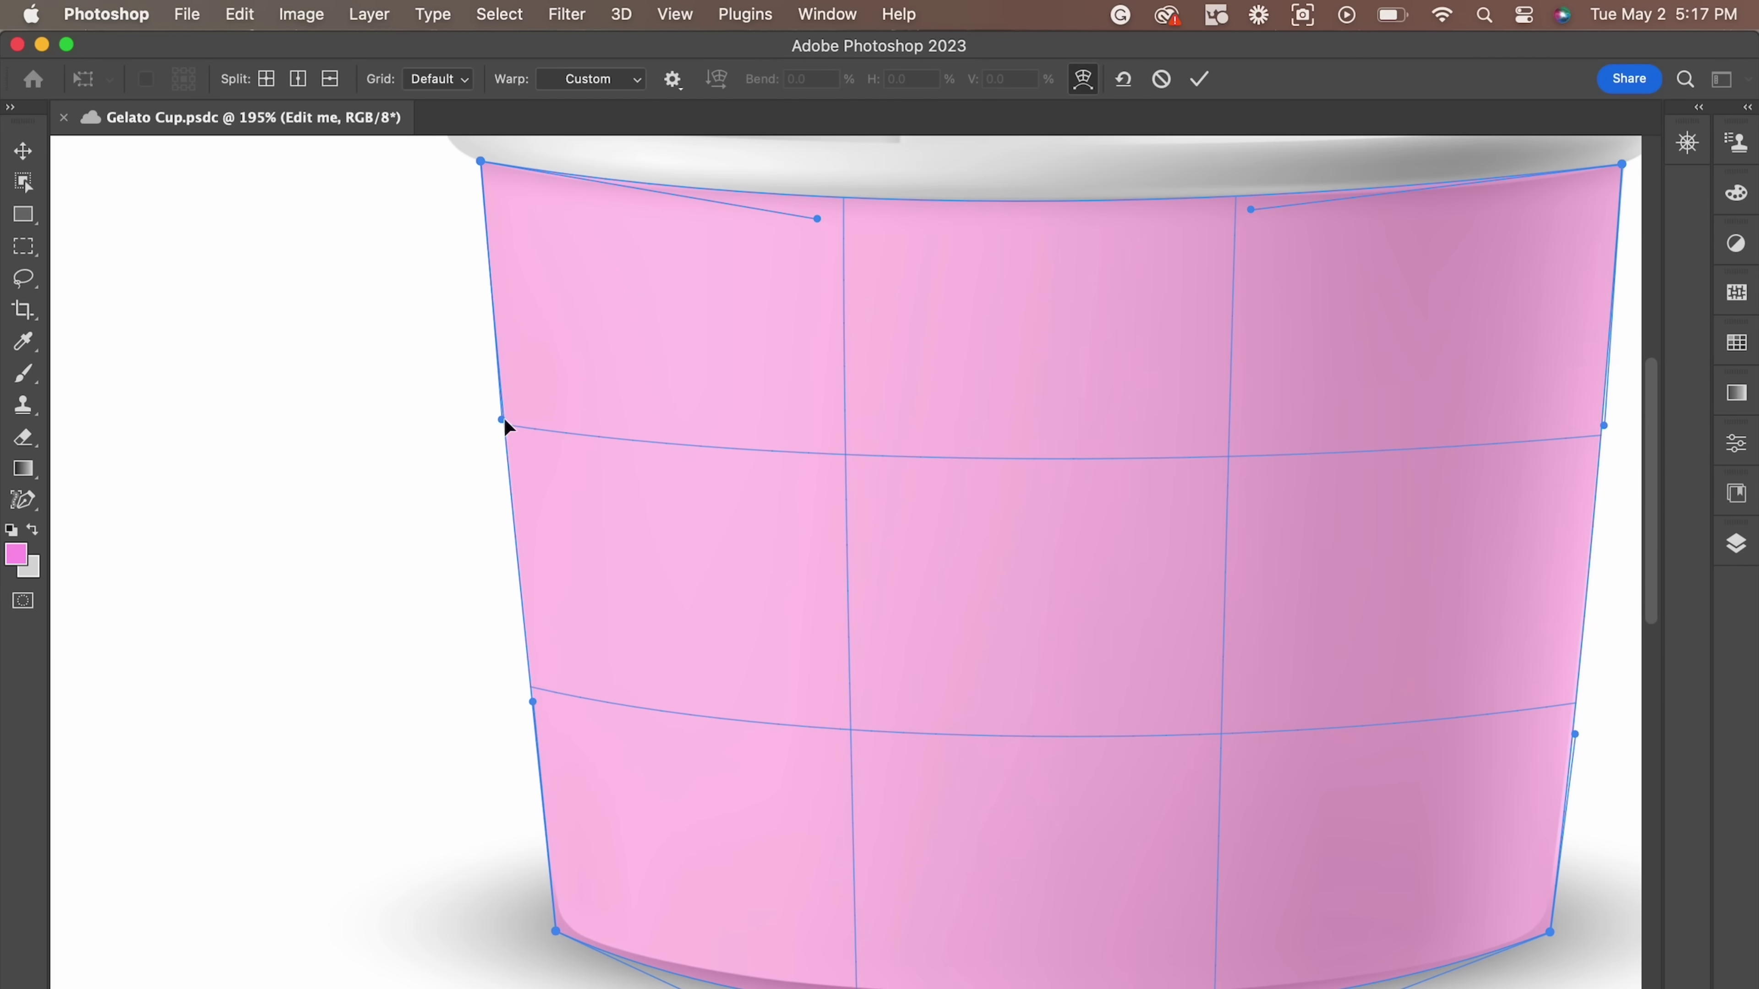
scroll(505, 426, down, 1)
key(Return)
Open the Edit me smart object's contents from the Layers panel
key(super+0)
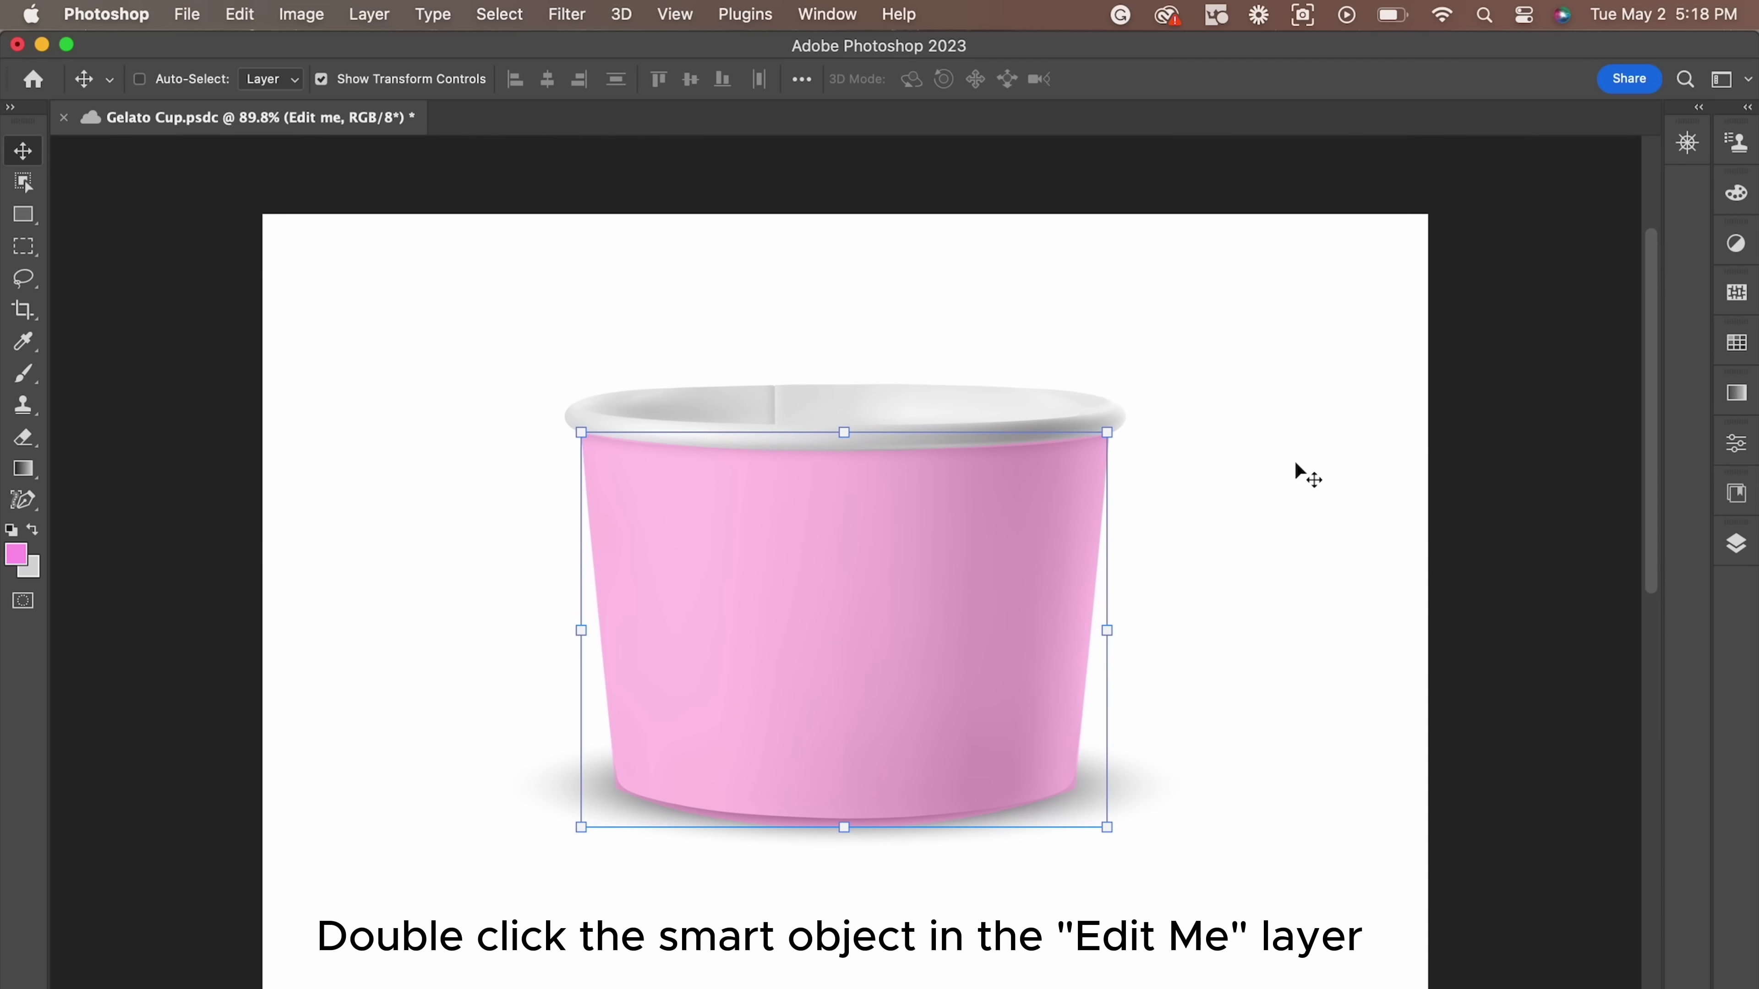
click(1736, 544)
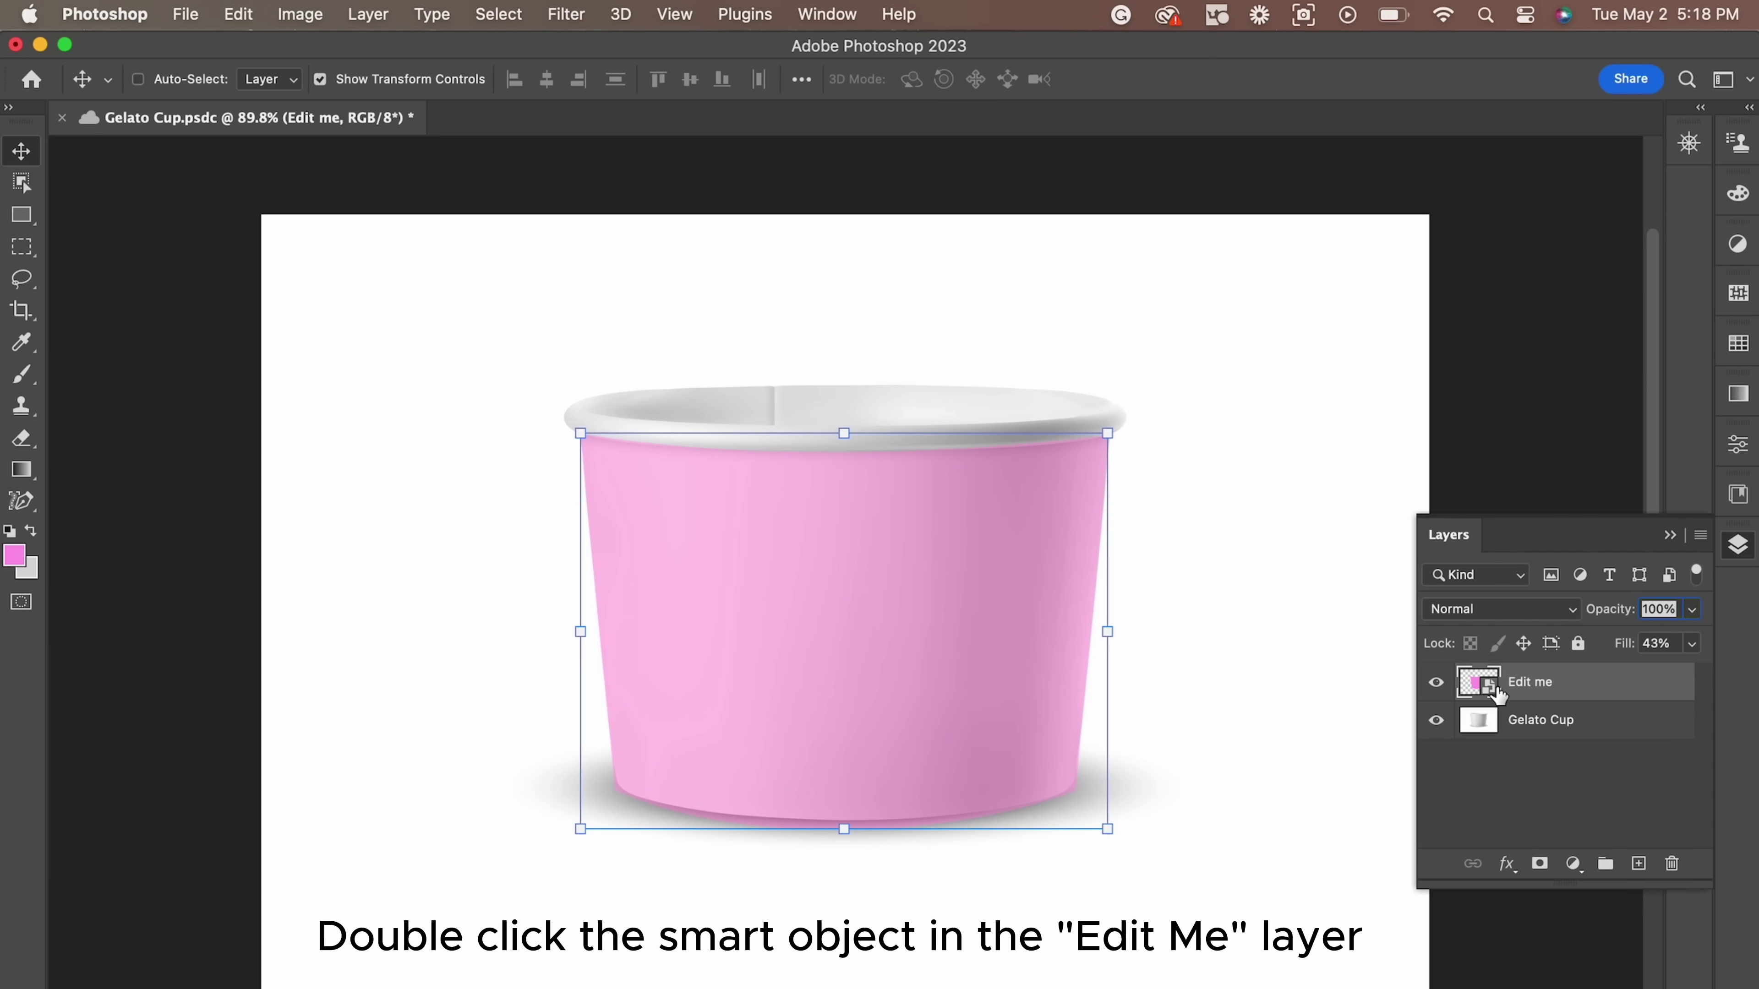
double_click(1478, 682)
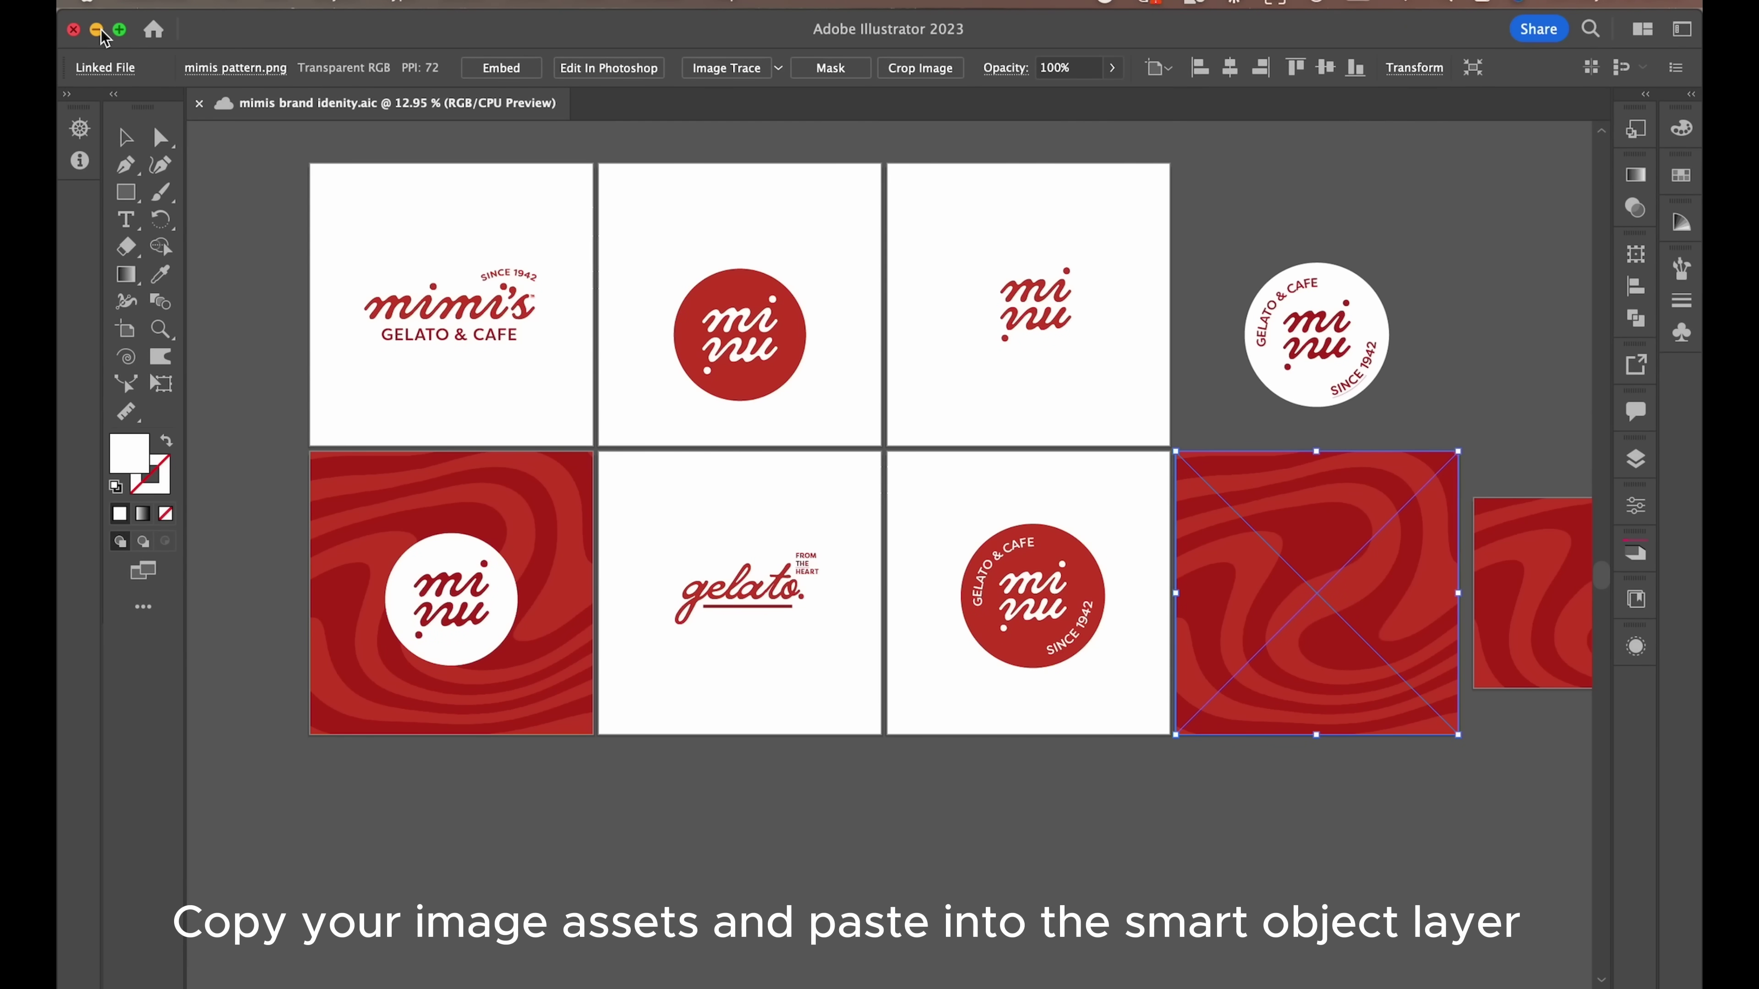
Paste the red swirl pattern into the smart object and scale it to fill the area
click(96, 29)
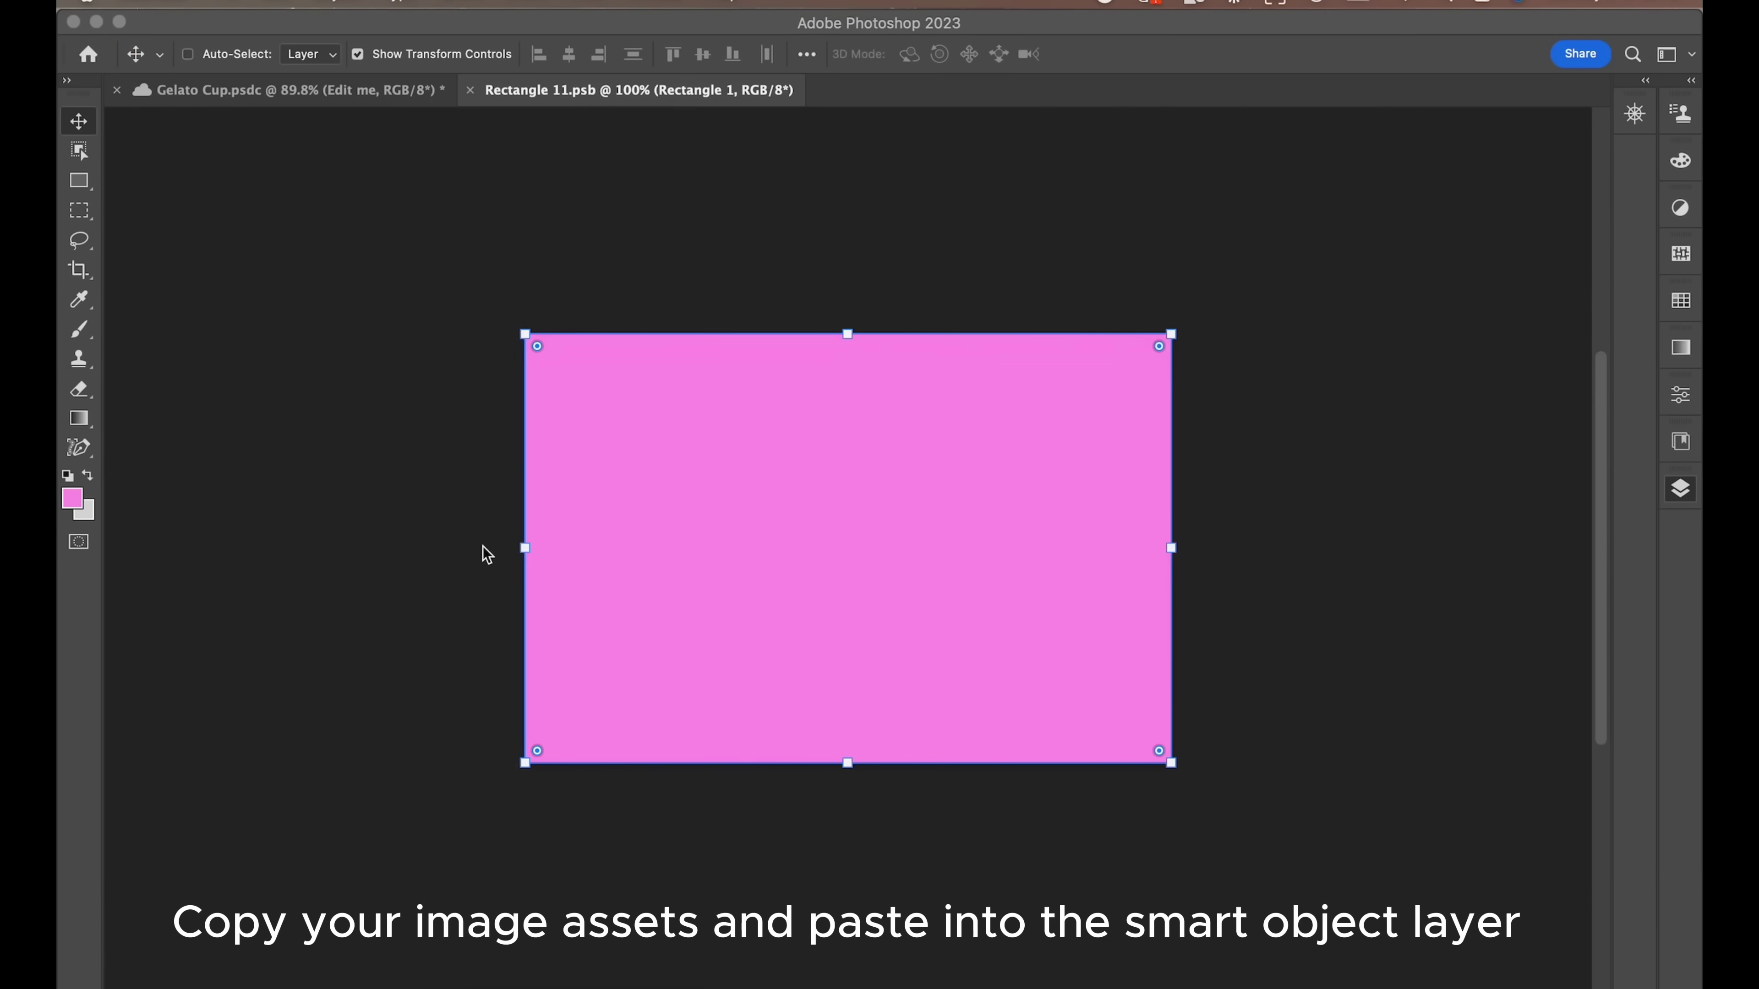
click(432, 550)
key(super+v)
drag(1074, 374, 1197, 262)
drag(617, 543, 501, 543)
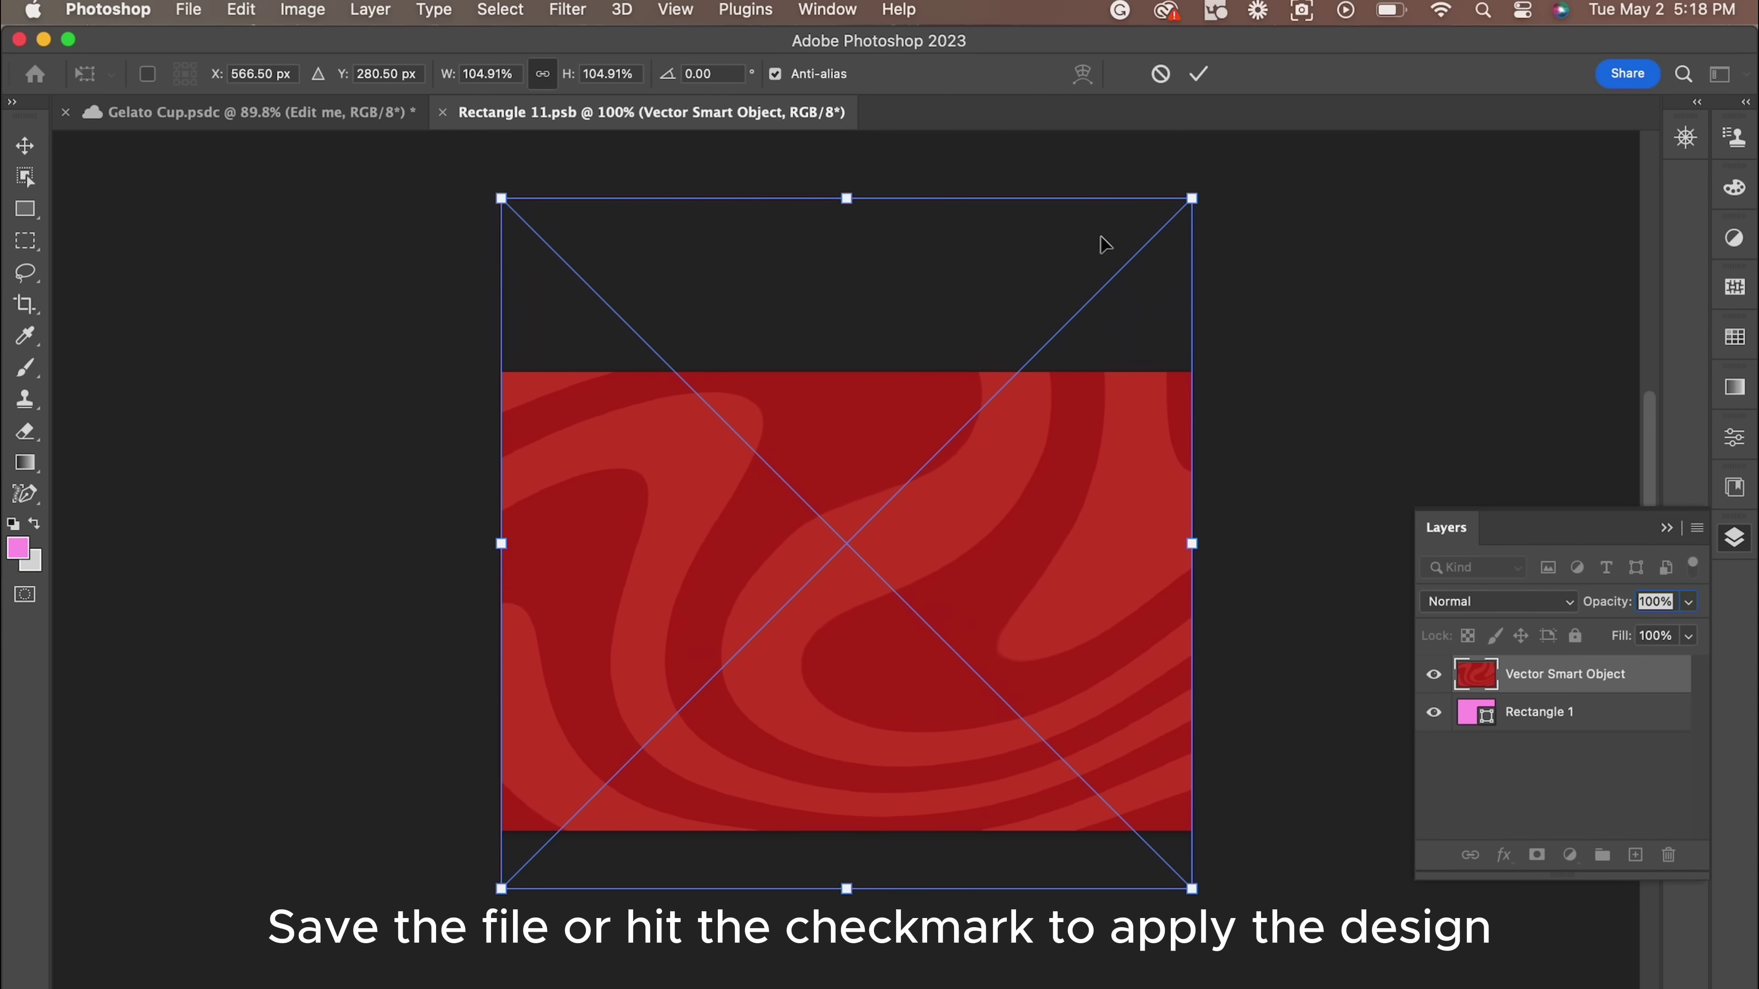
click(1199, 74)
key(super+s)
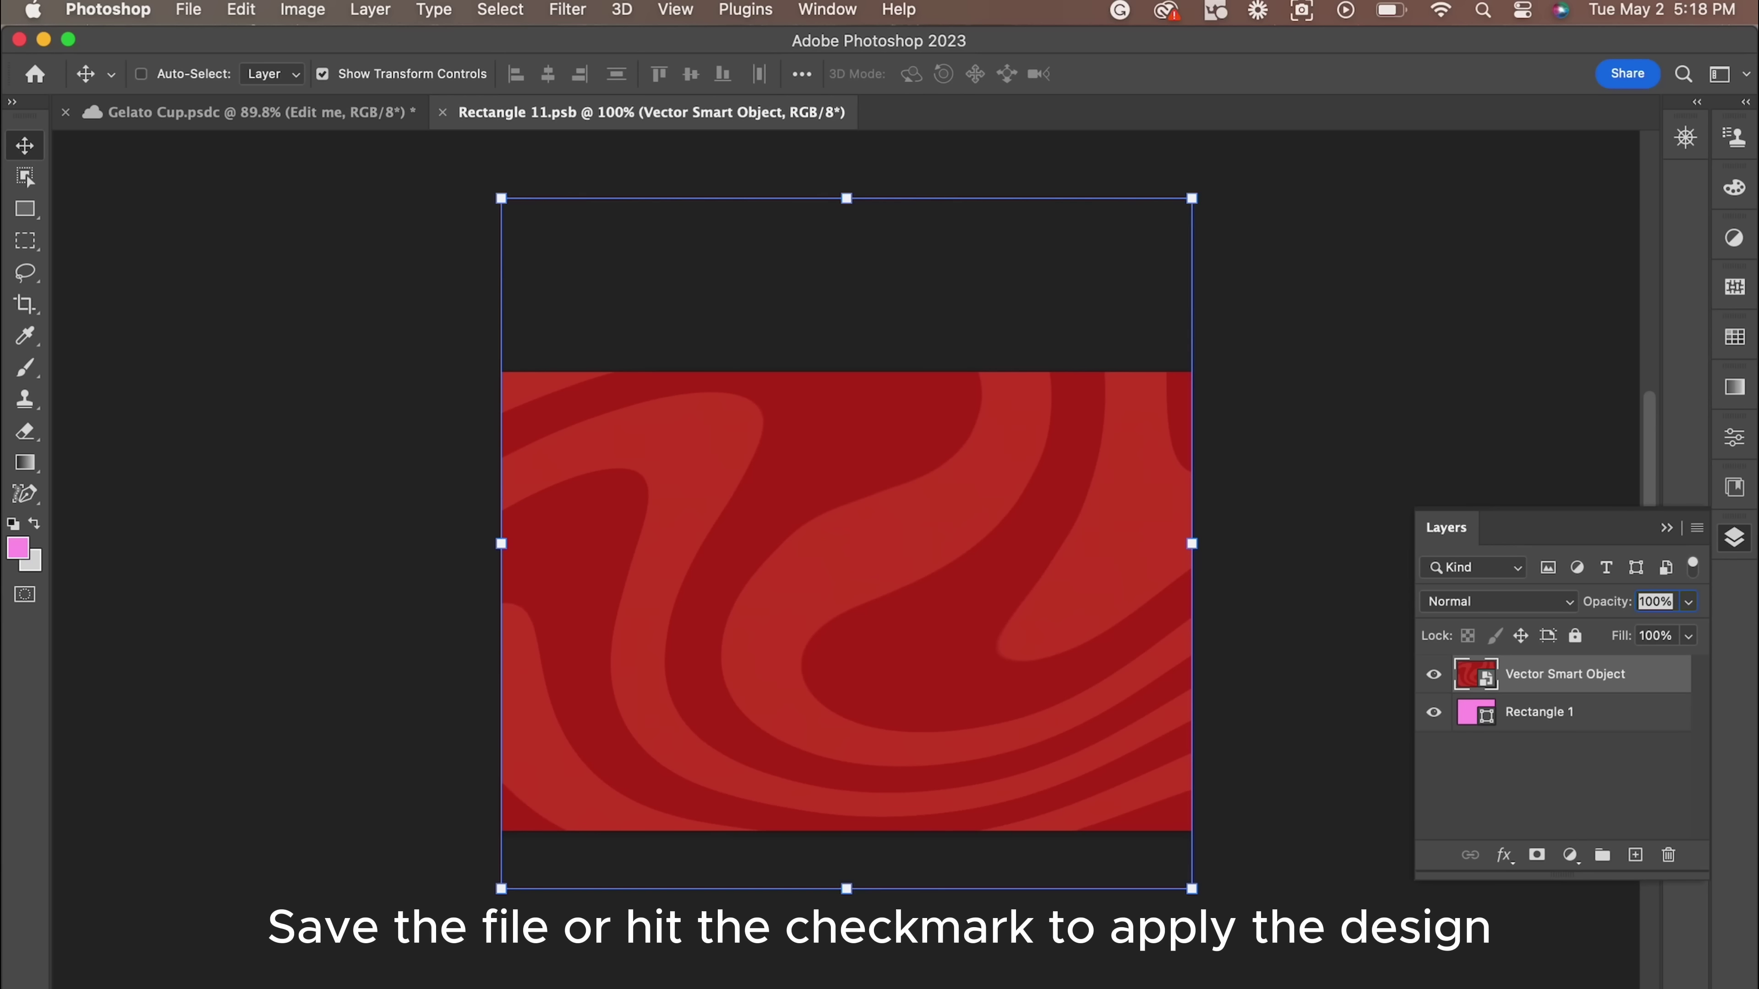
Rename the pattern layer 'Back Ground'
double_click(1530, 673)
text(Back Ground)
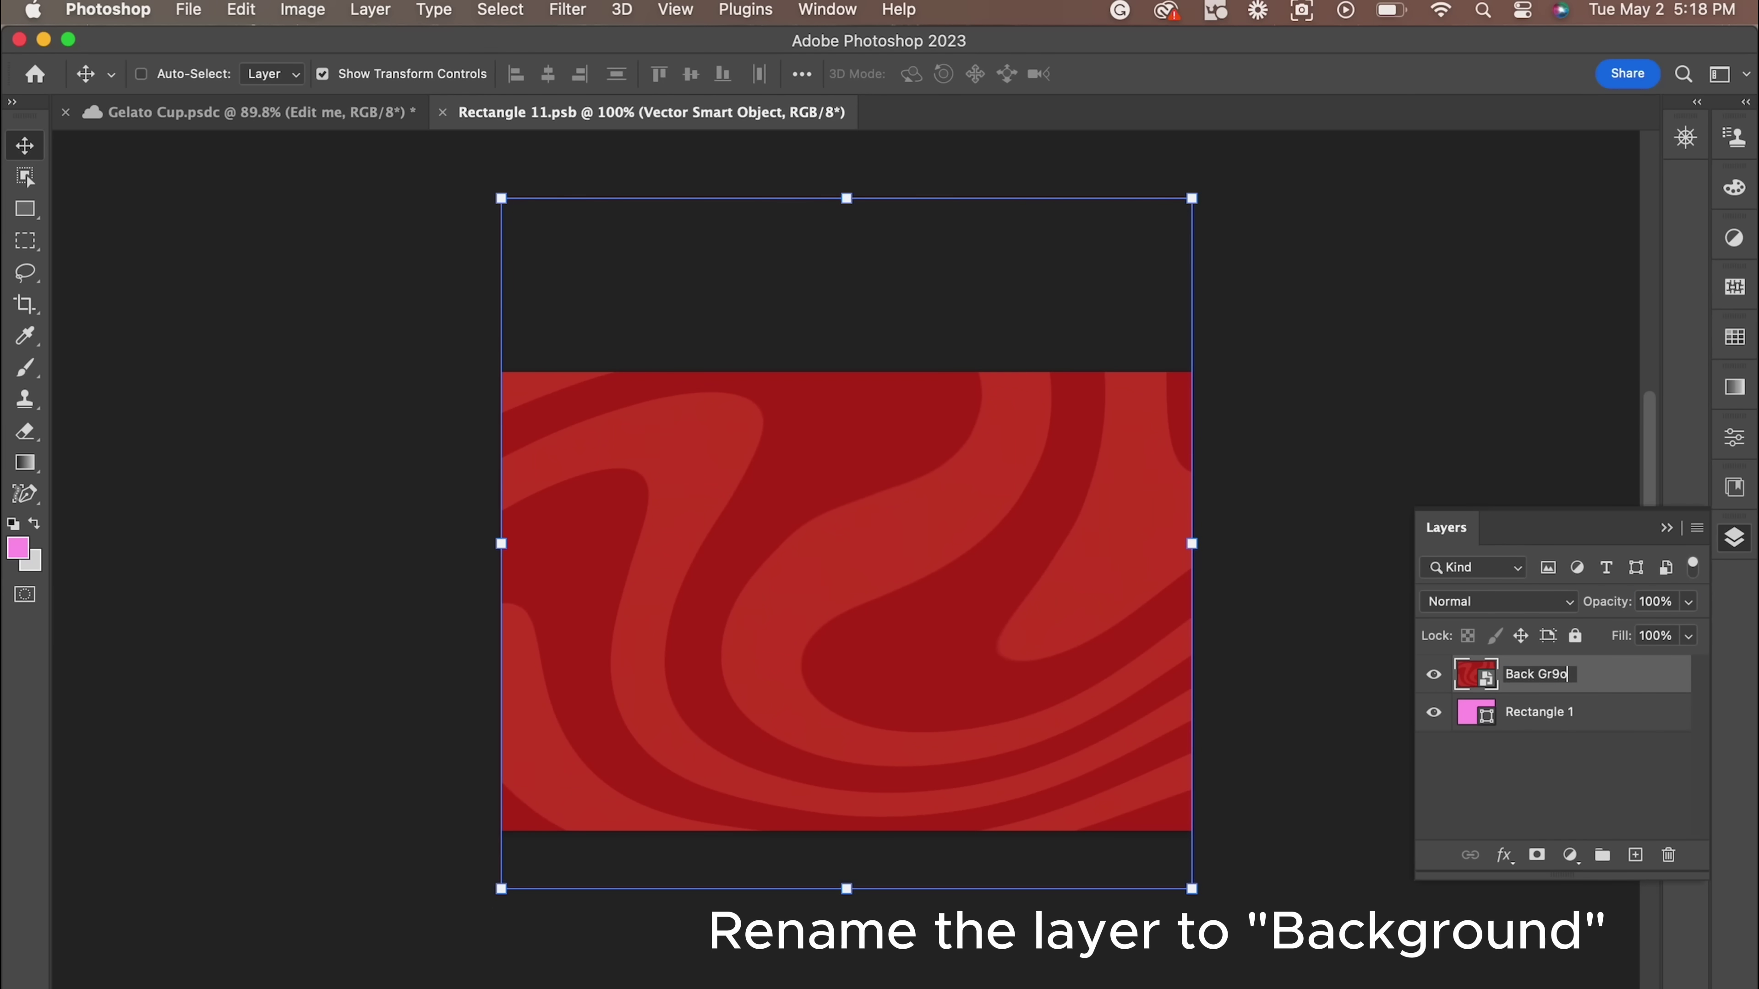
key(Return)
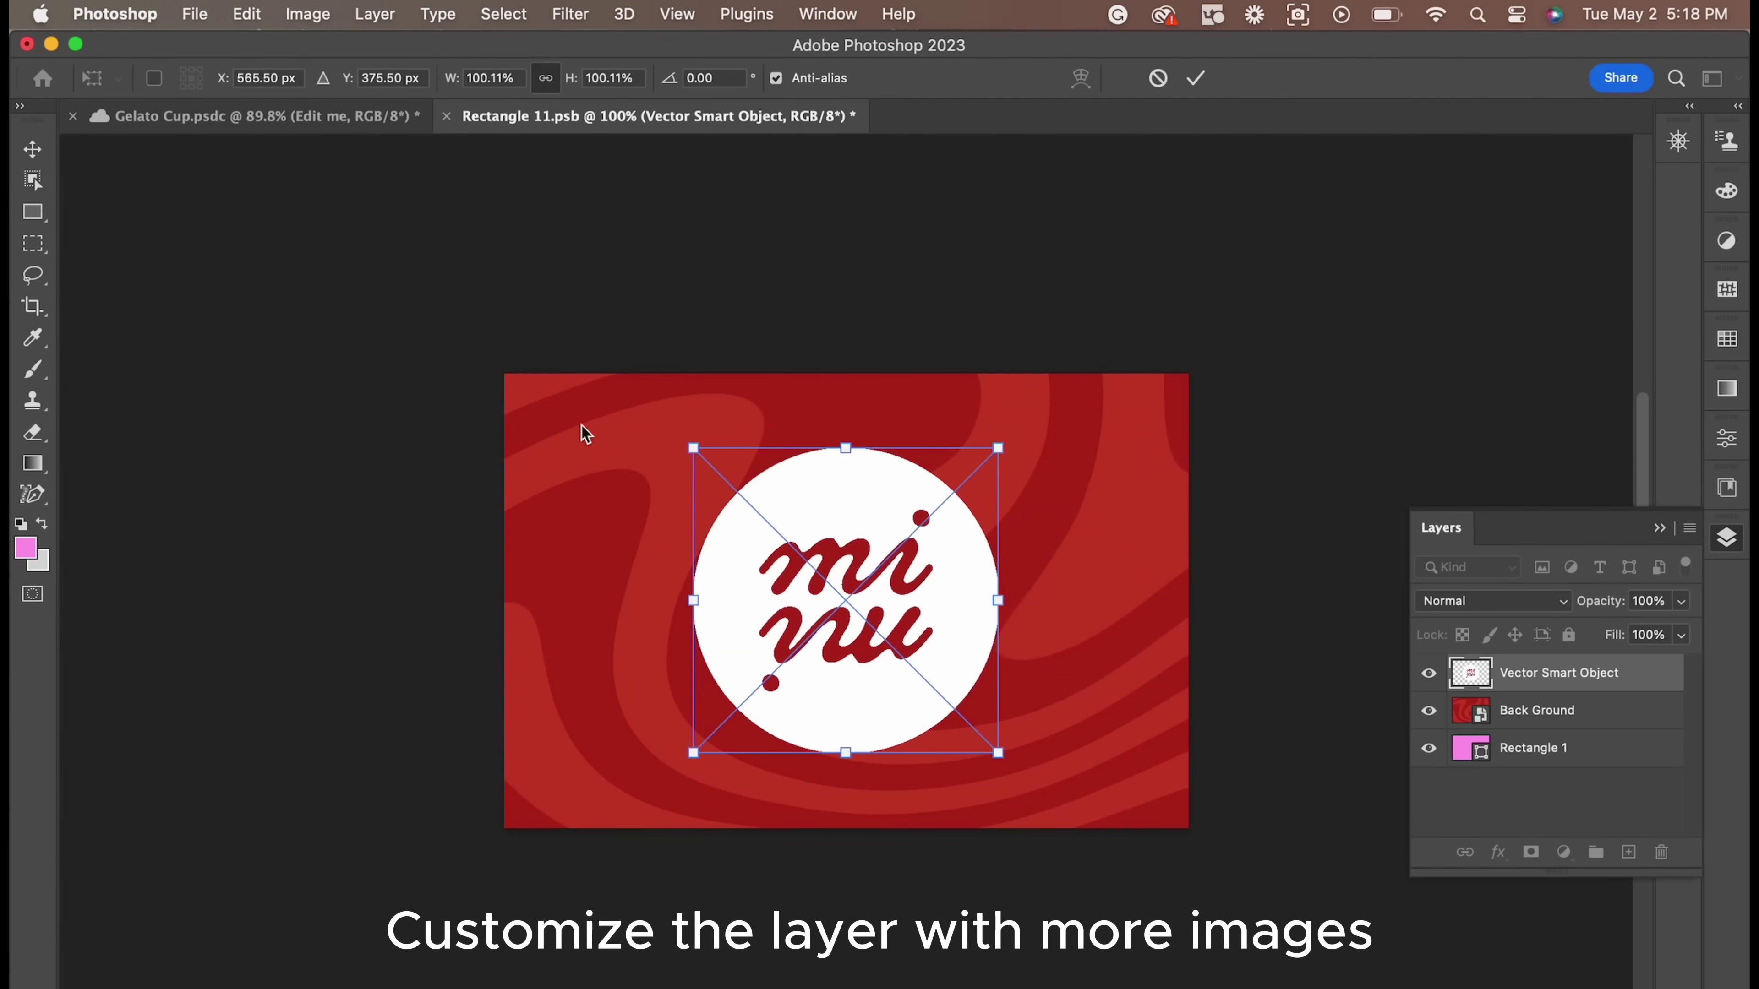
key(Return)
Rename the mi nu logo layer 'Sticker' and save the smart object
double_click(1523, 674)
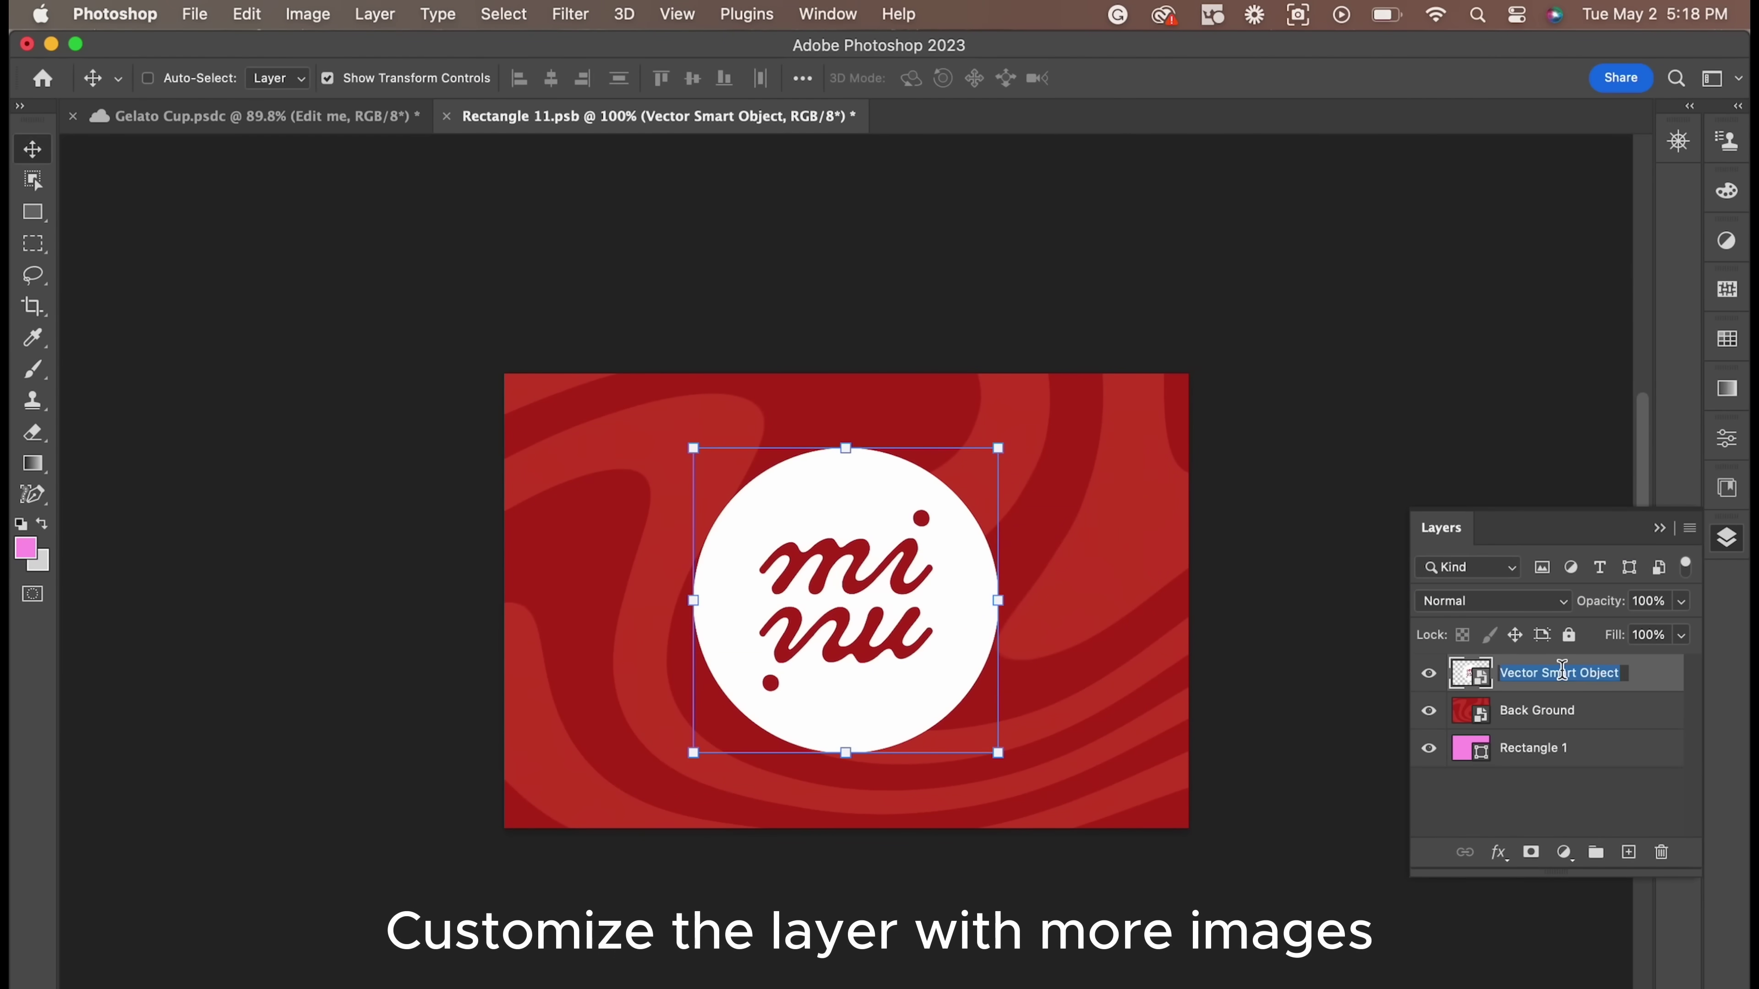
text(Stickers)
key(Return)
click(1659, 528)
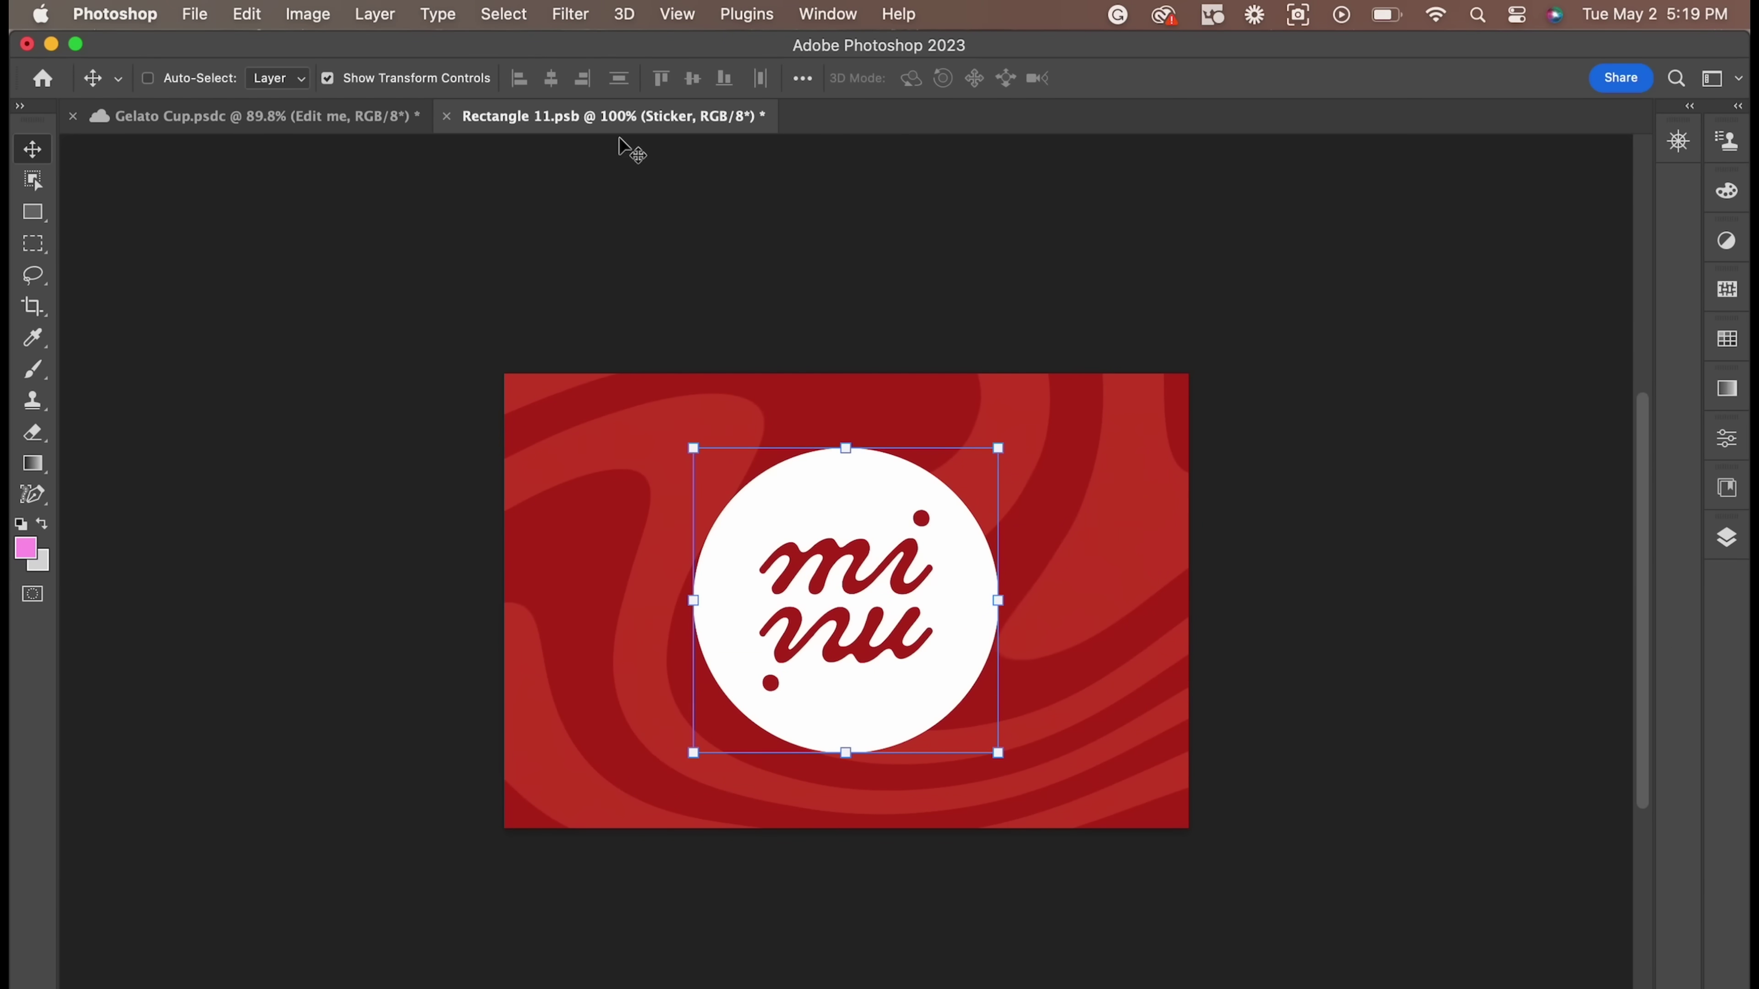
click(195, 13)
click(218, 257)
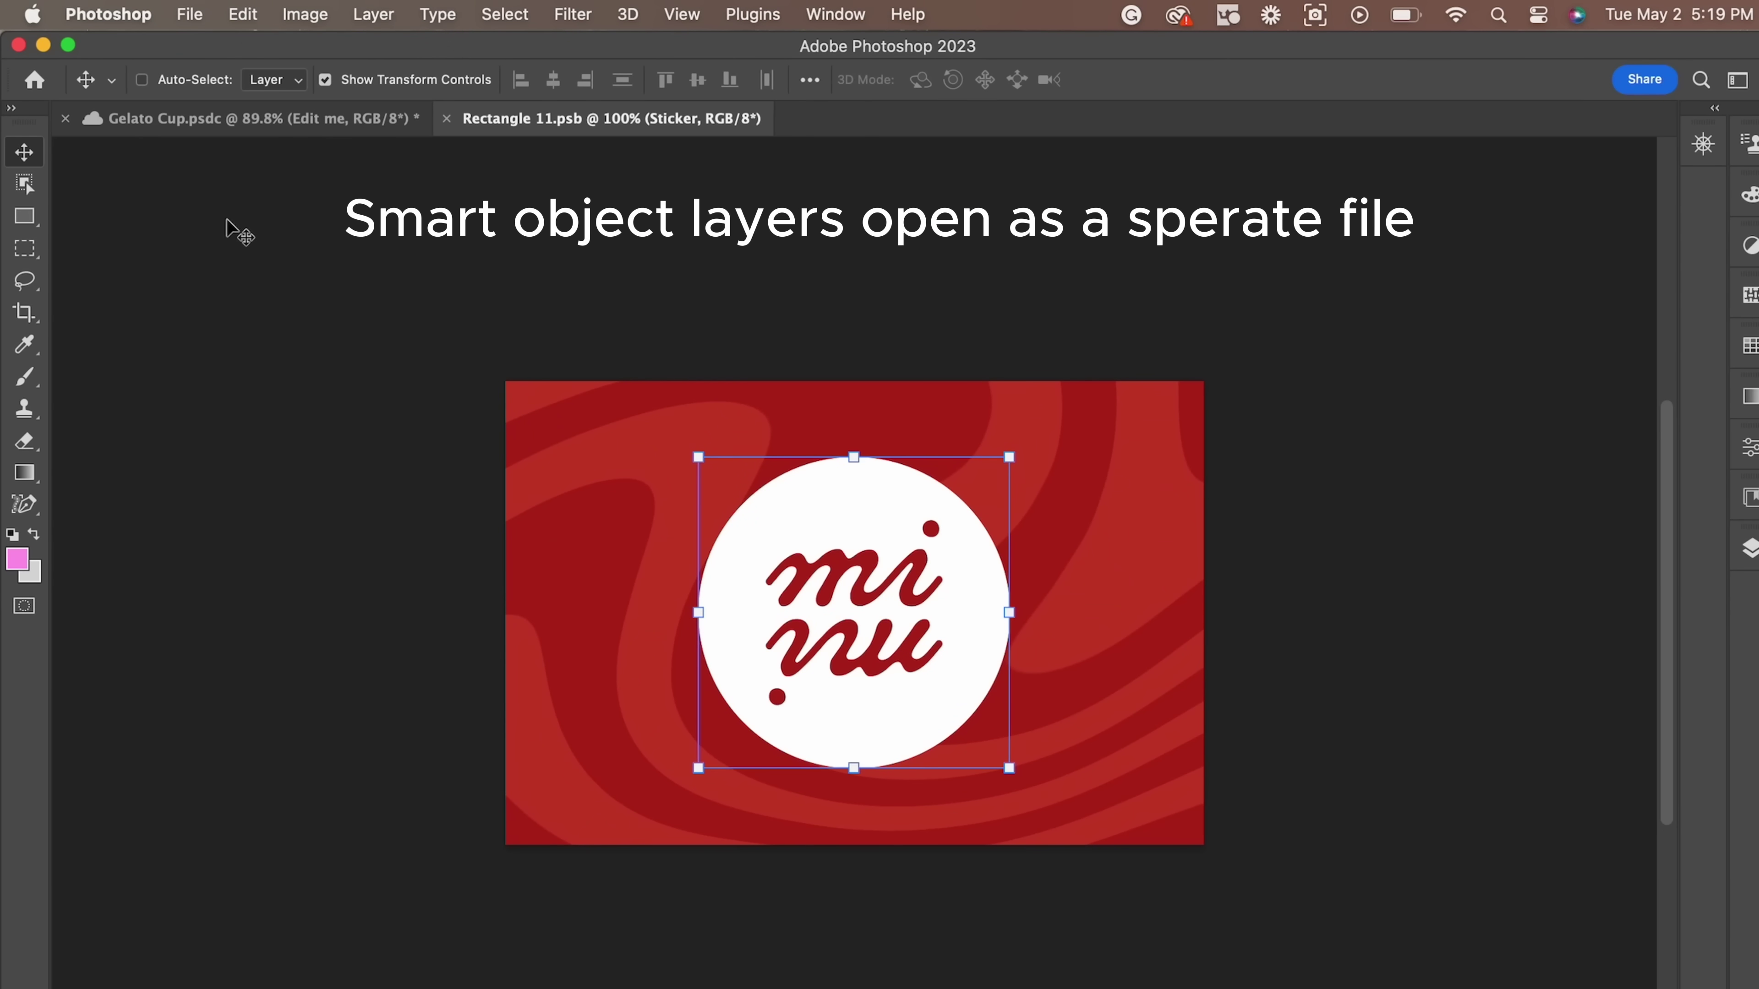
Back in the Gelato Cup mockup, warp the Edit me wrap to follow the cup's curve
click(261, 124)
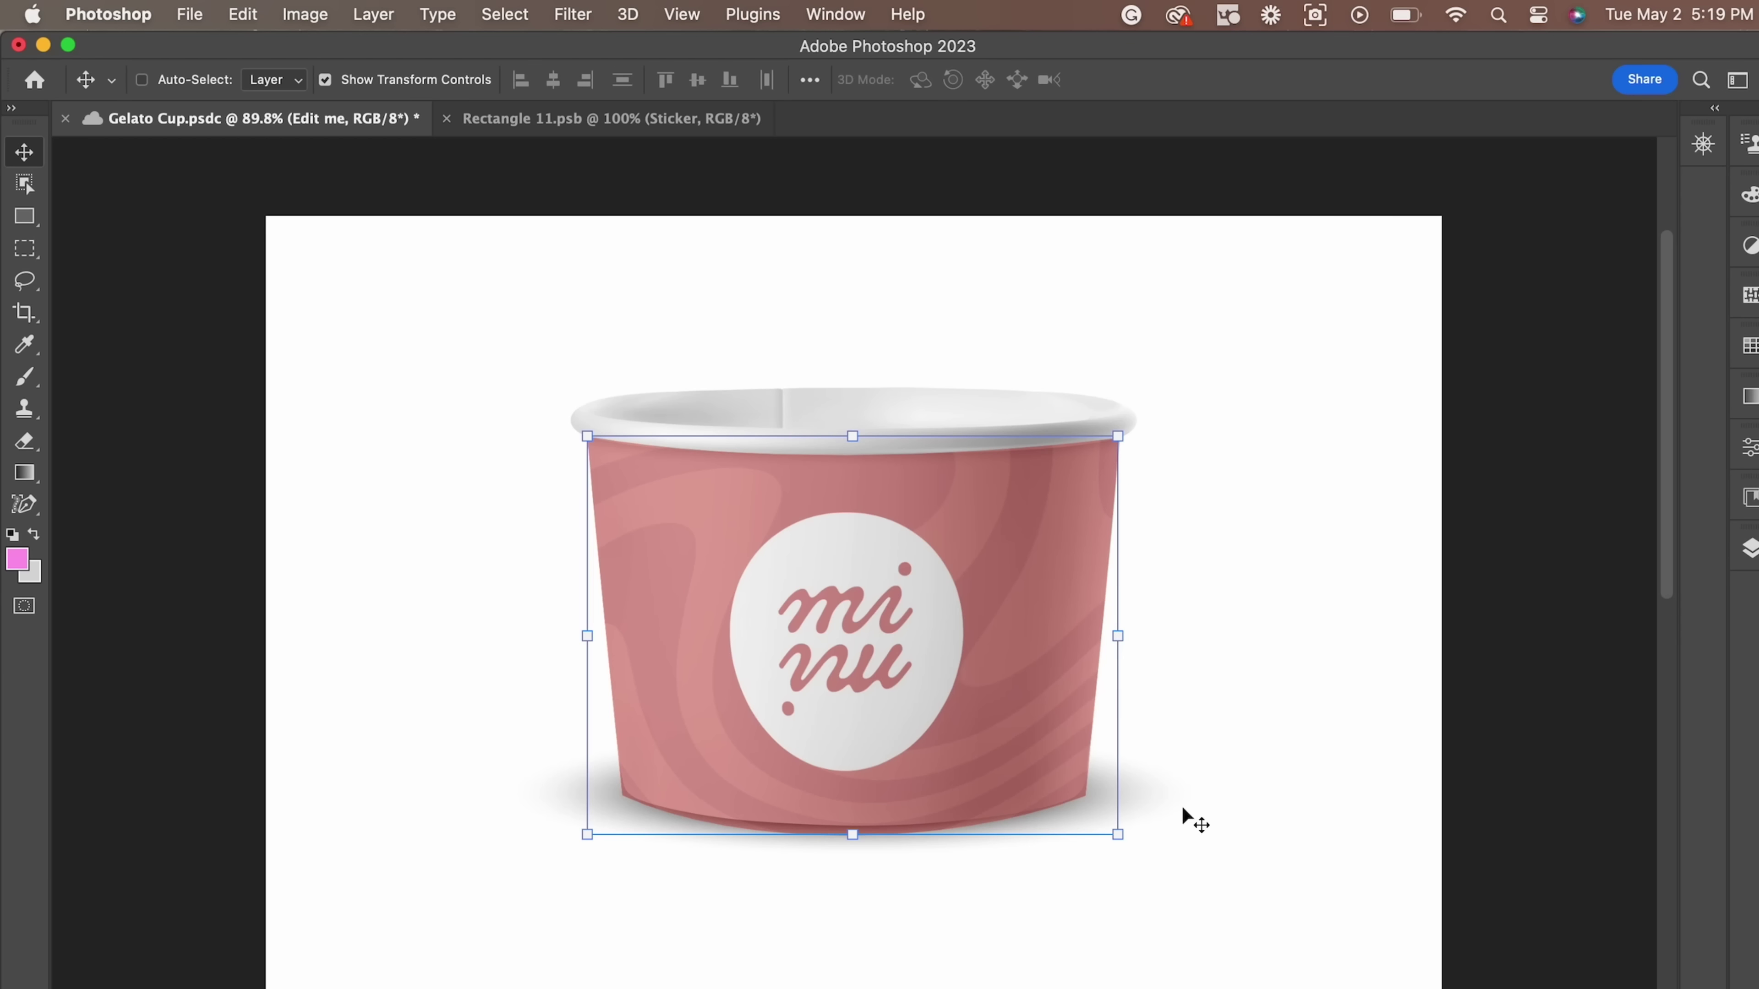
click(1751, 552)
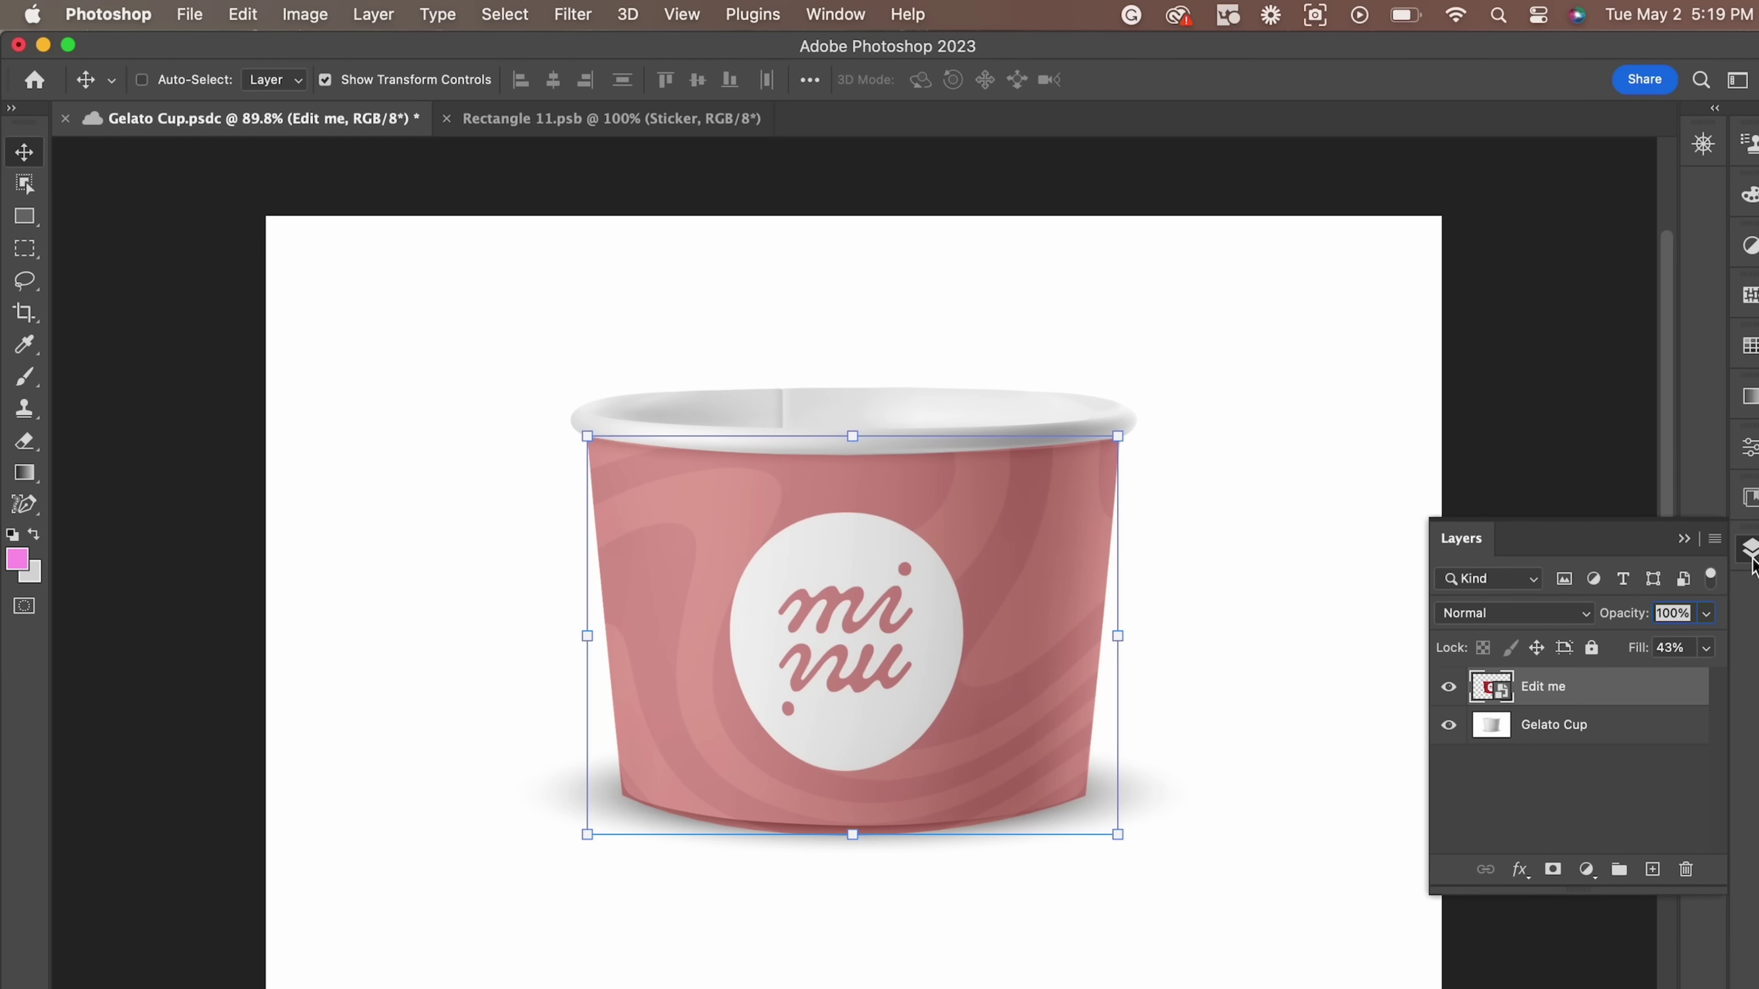
key(super+t)
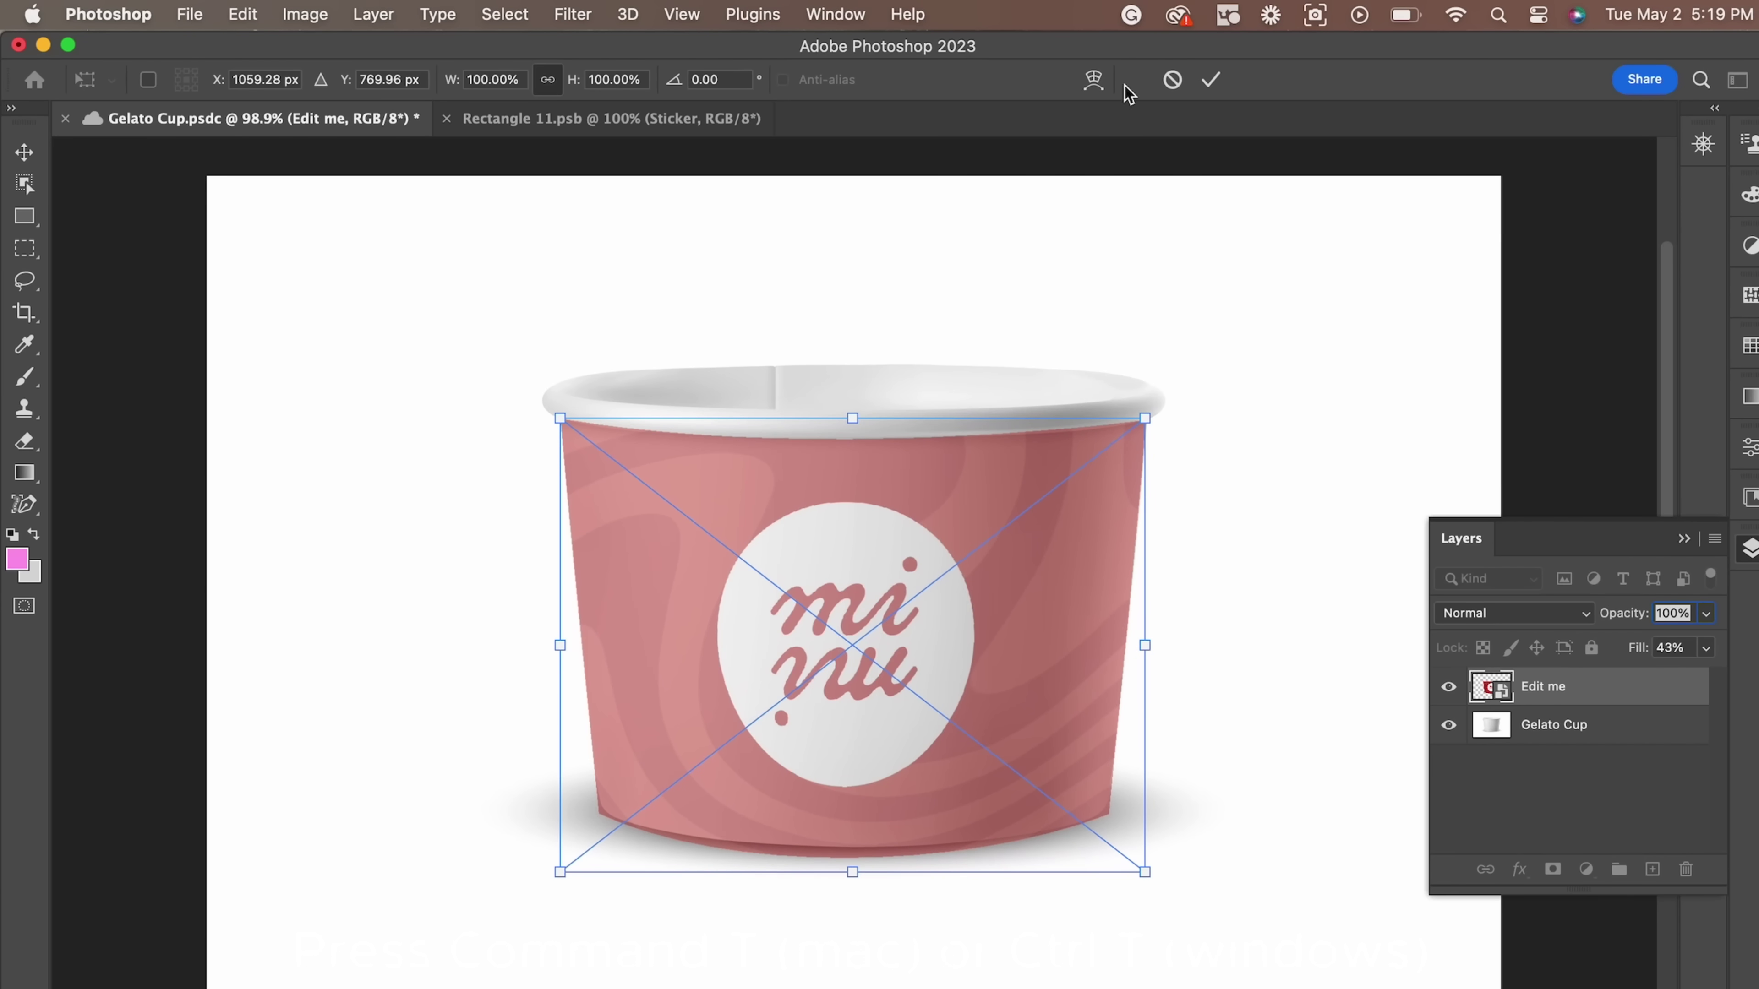
click(1094, 79)
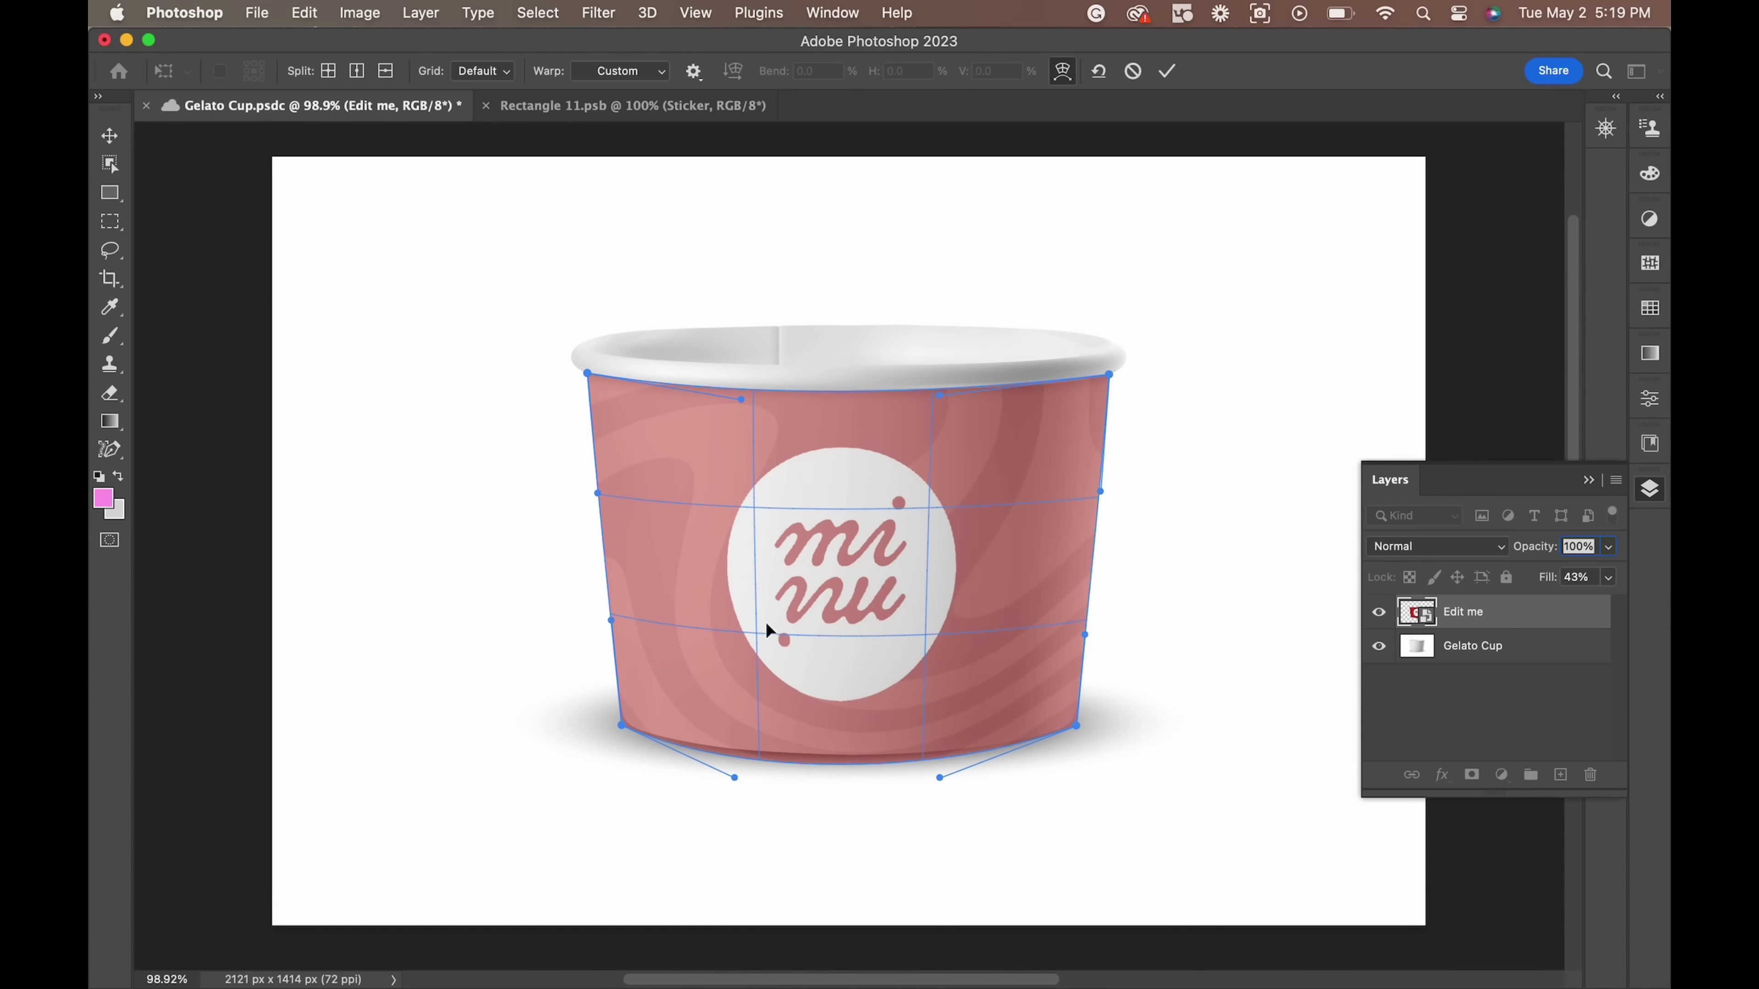
scroll(759, 697, up, 1)
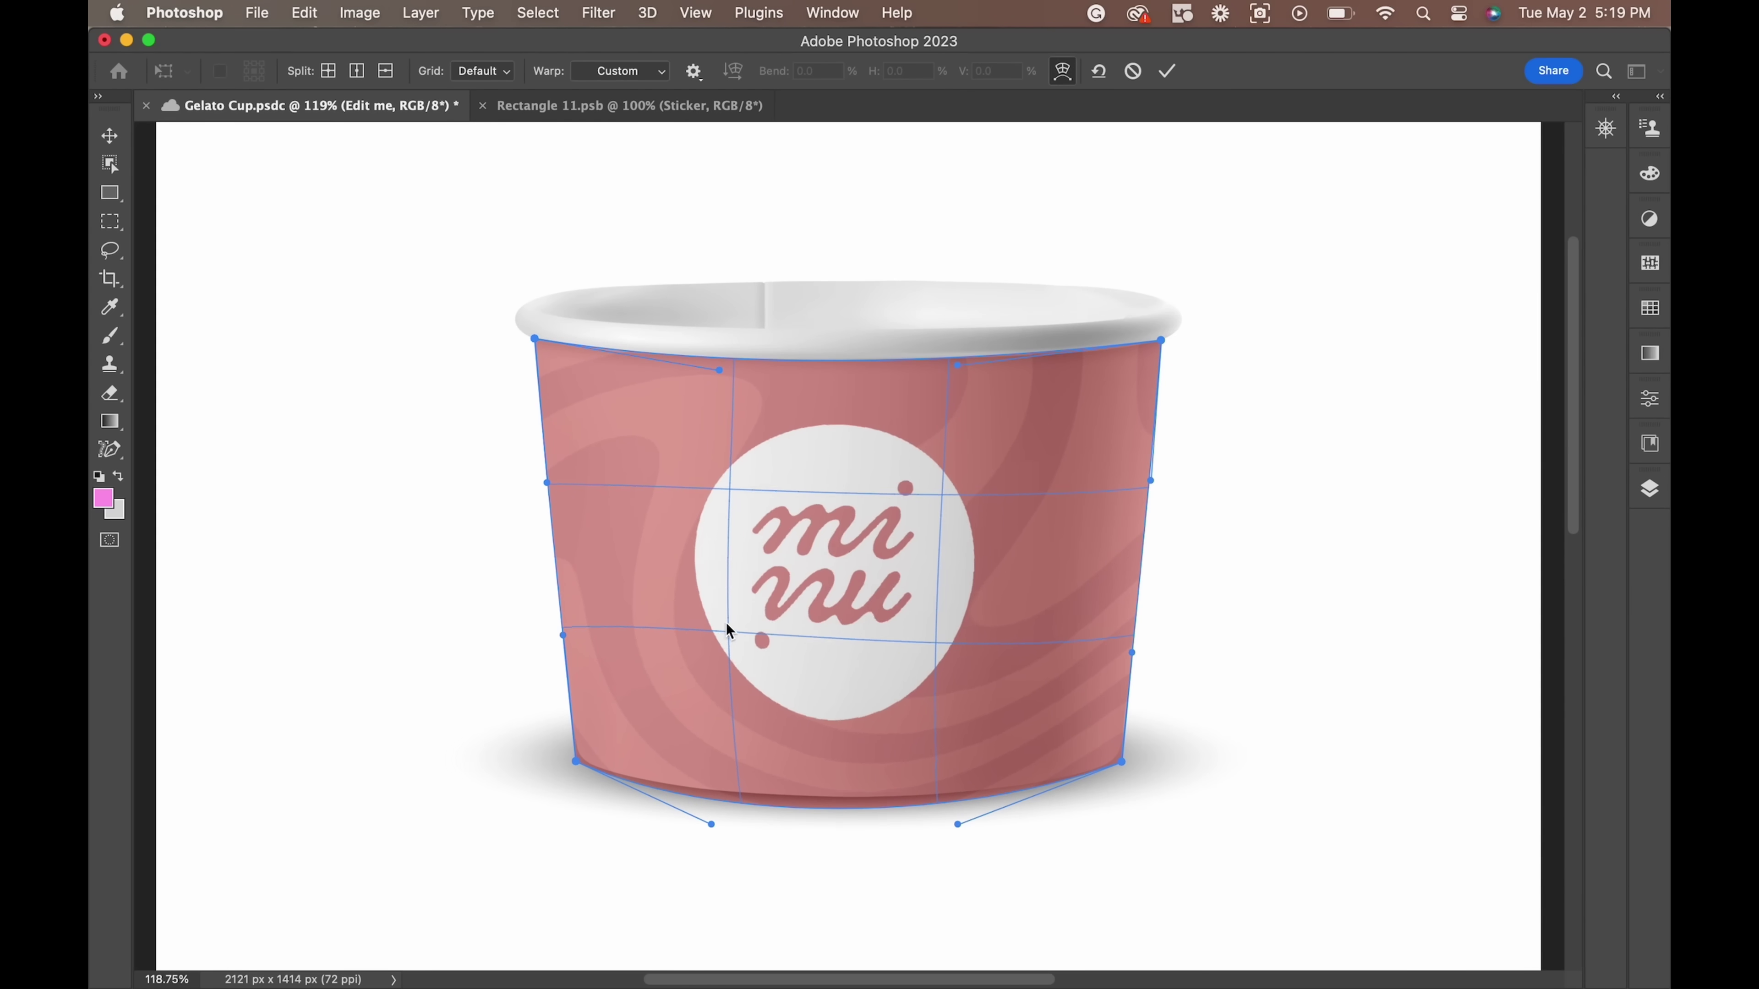
drag(882, 700, 818, 716)
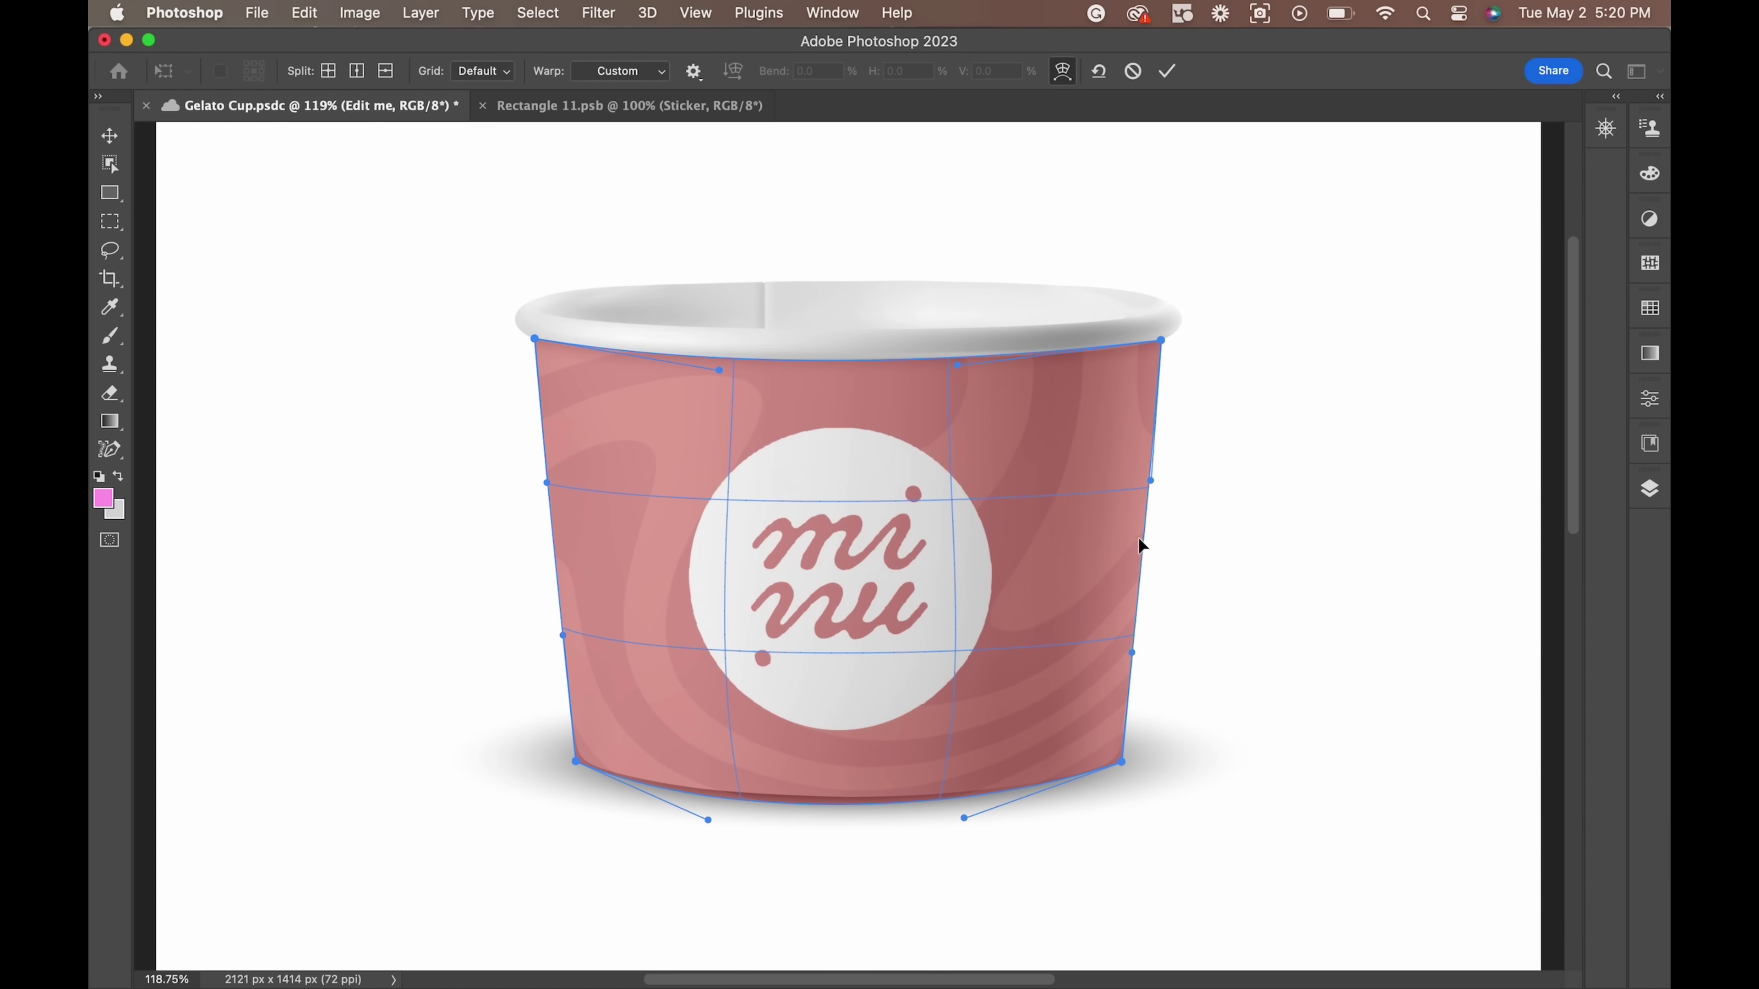
Commit the warp and add a layer mask to the Edit me layer
key(Return)
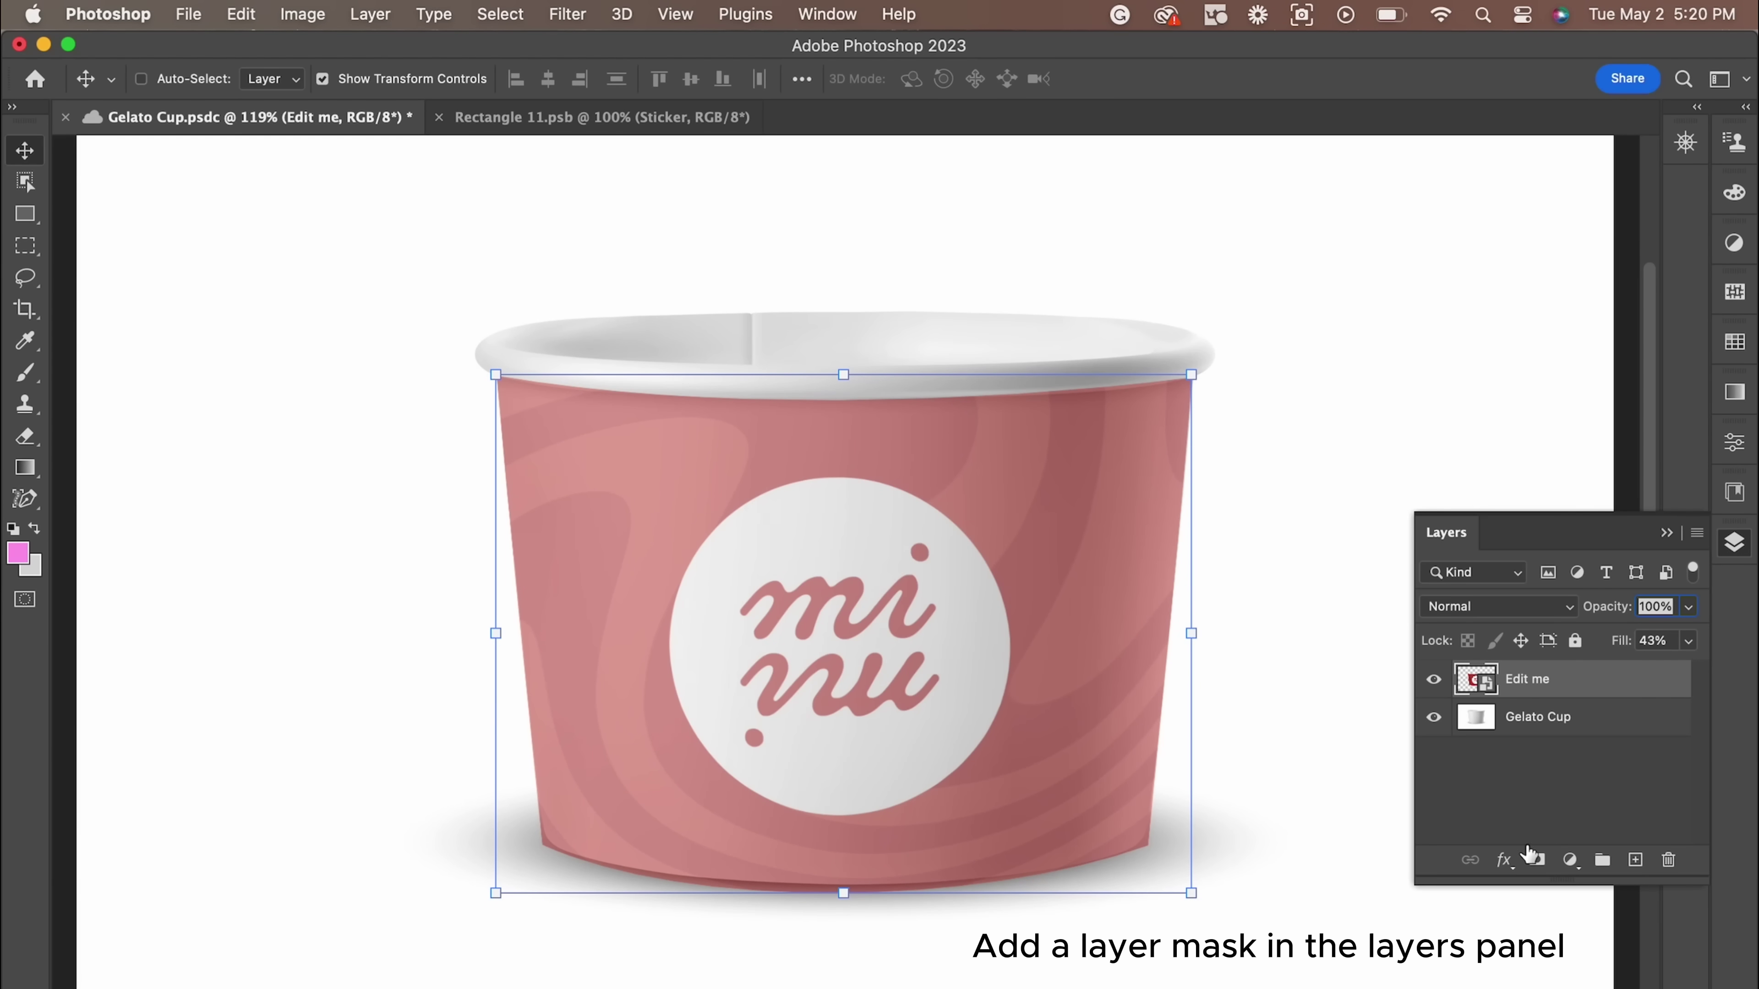
click(1535, 861)
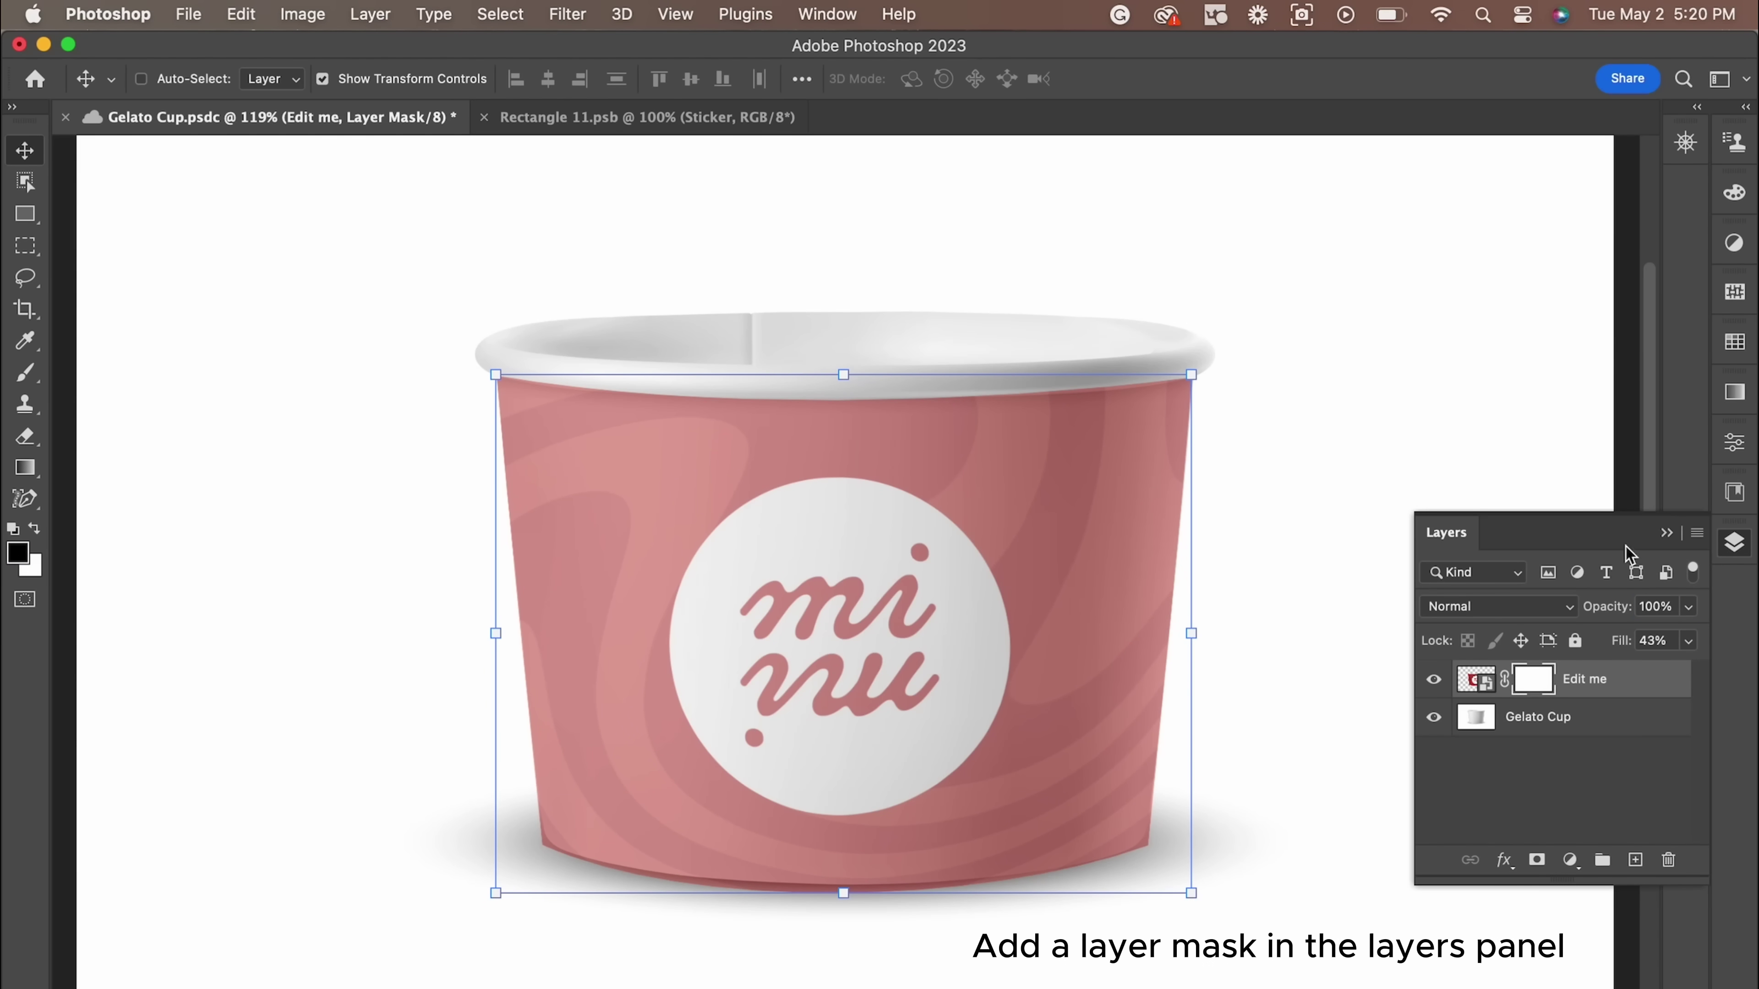
click(1666, 532)
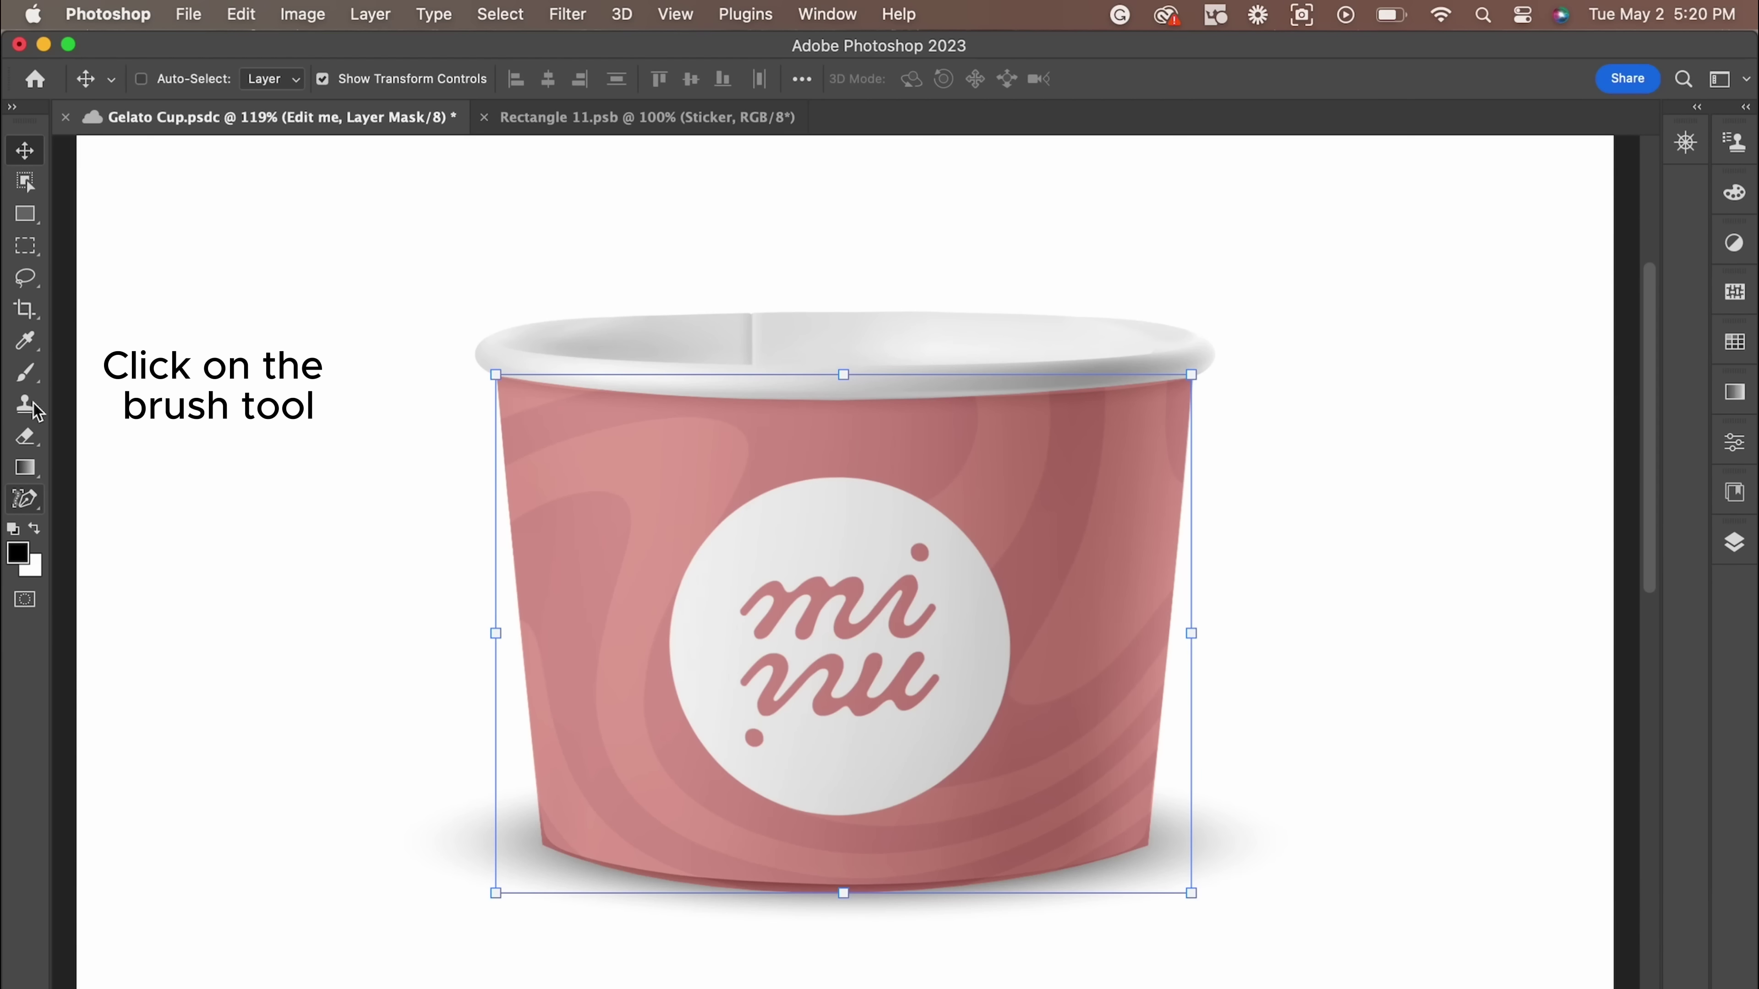
Paint black on the mask to hide the wrap overhanging the cup's bottom edge
click(33, 381)
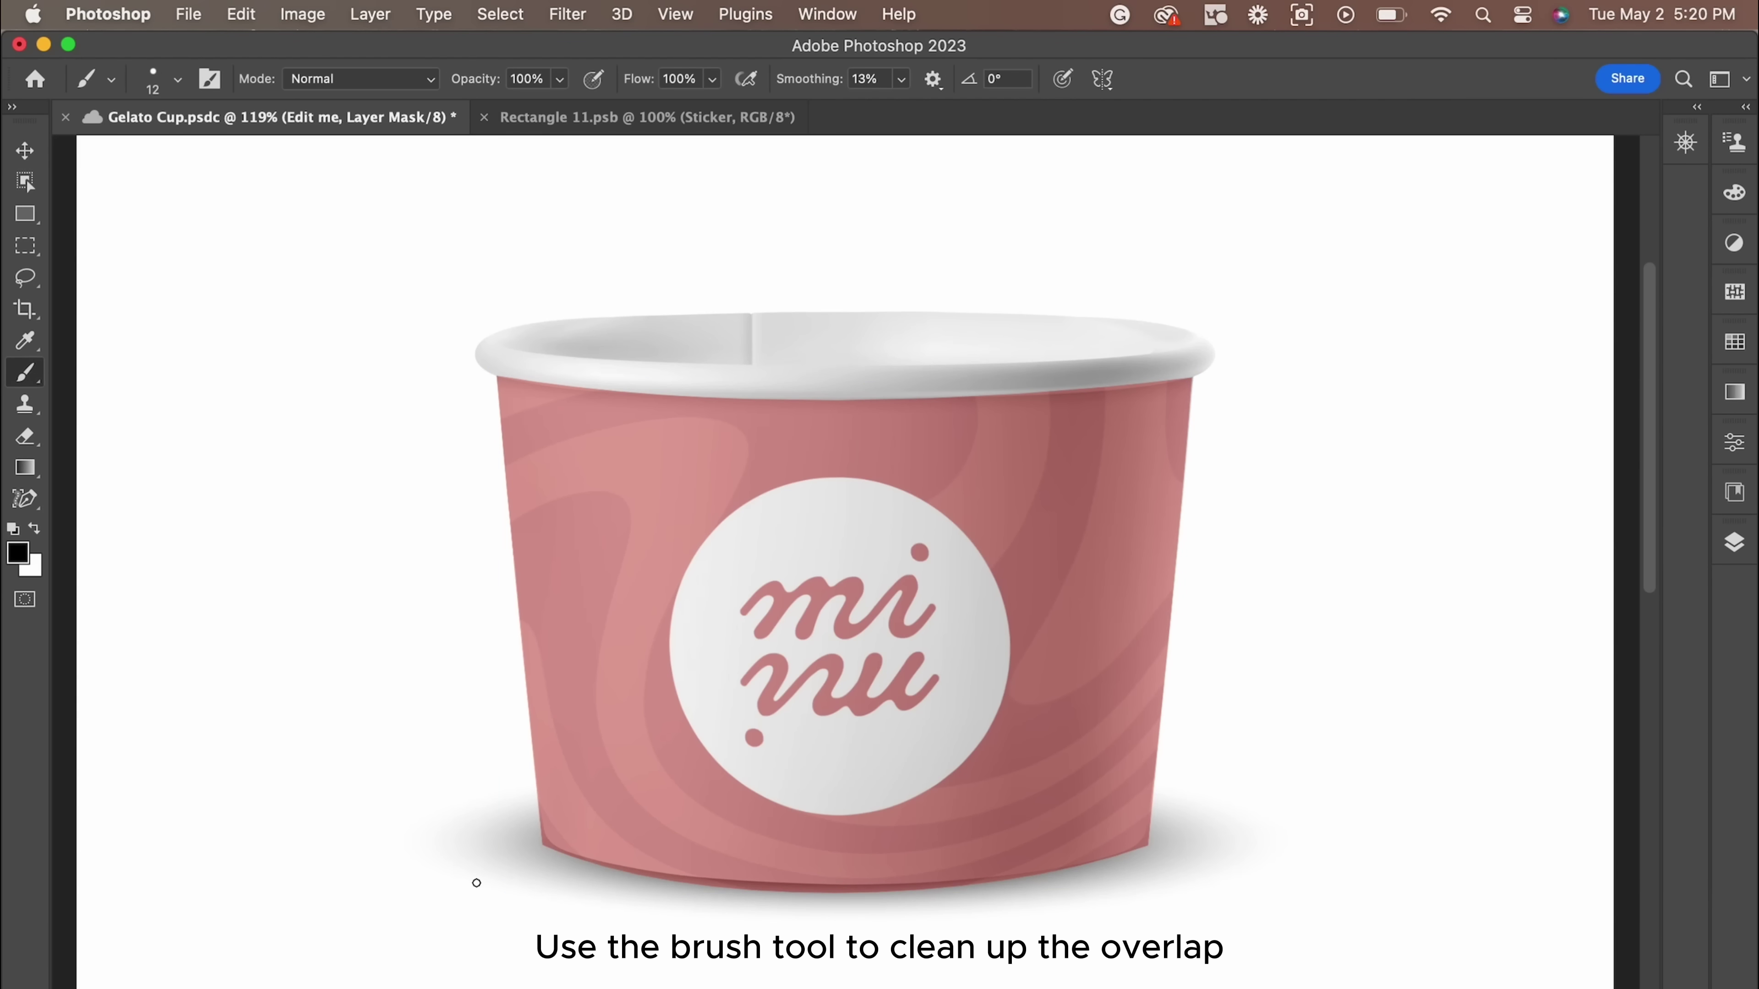
scroll(476, 882, up, 10)
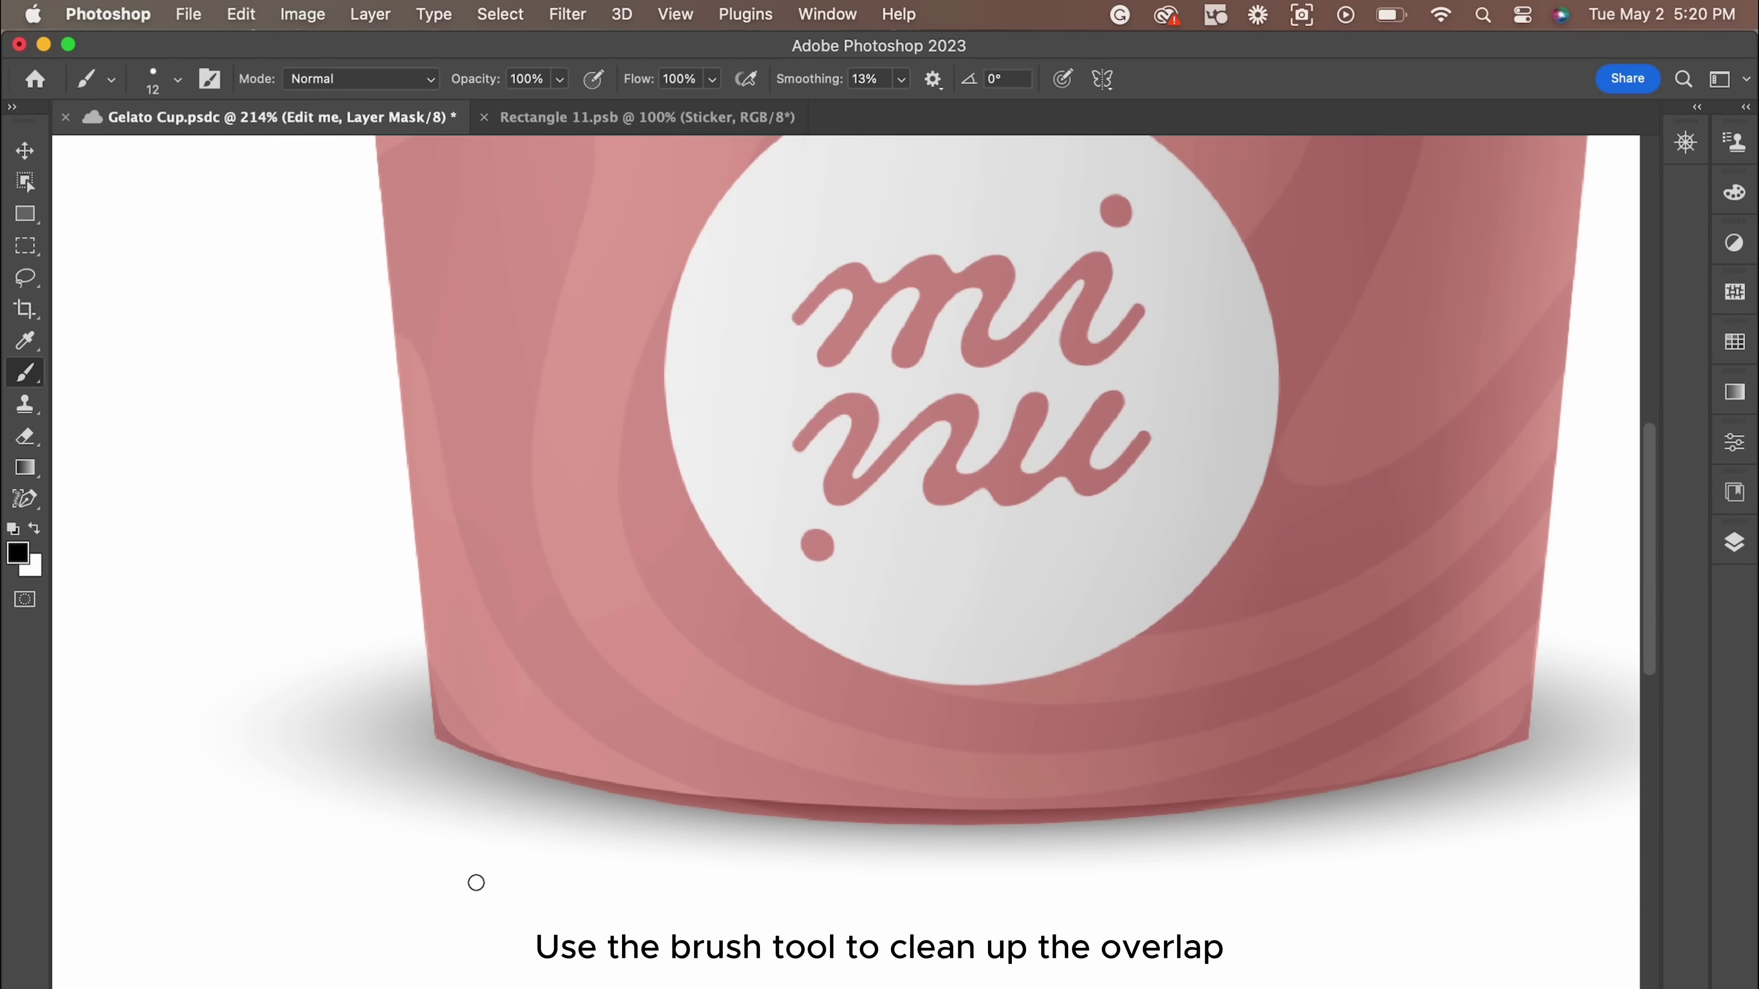
scroll(726, 746, up, 3)
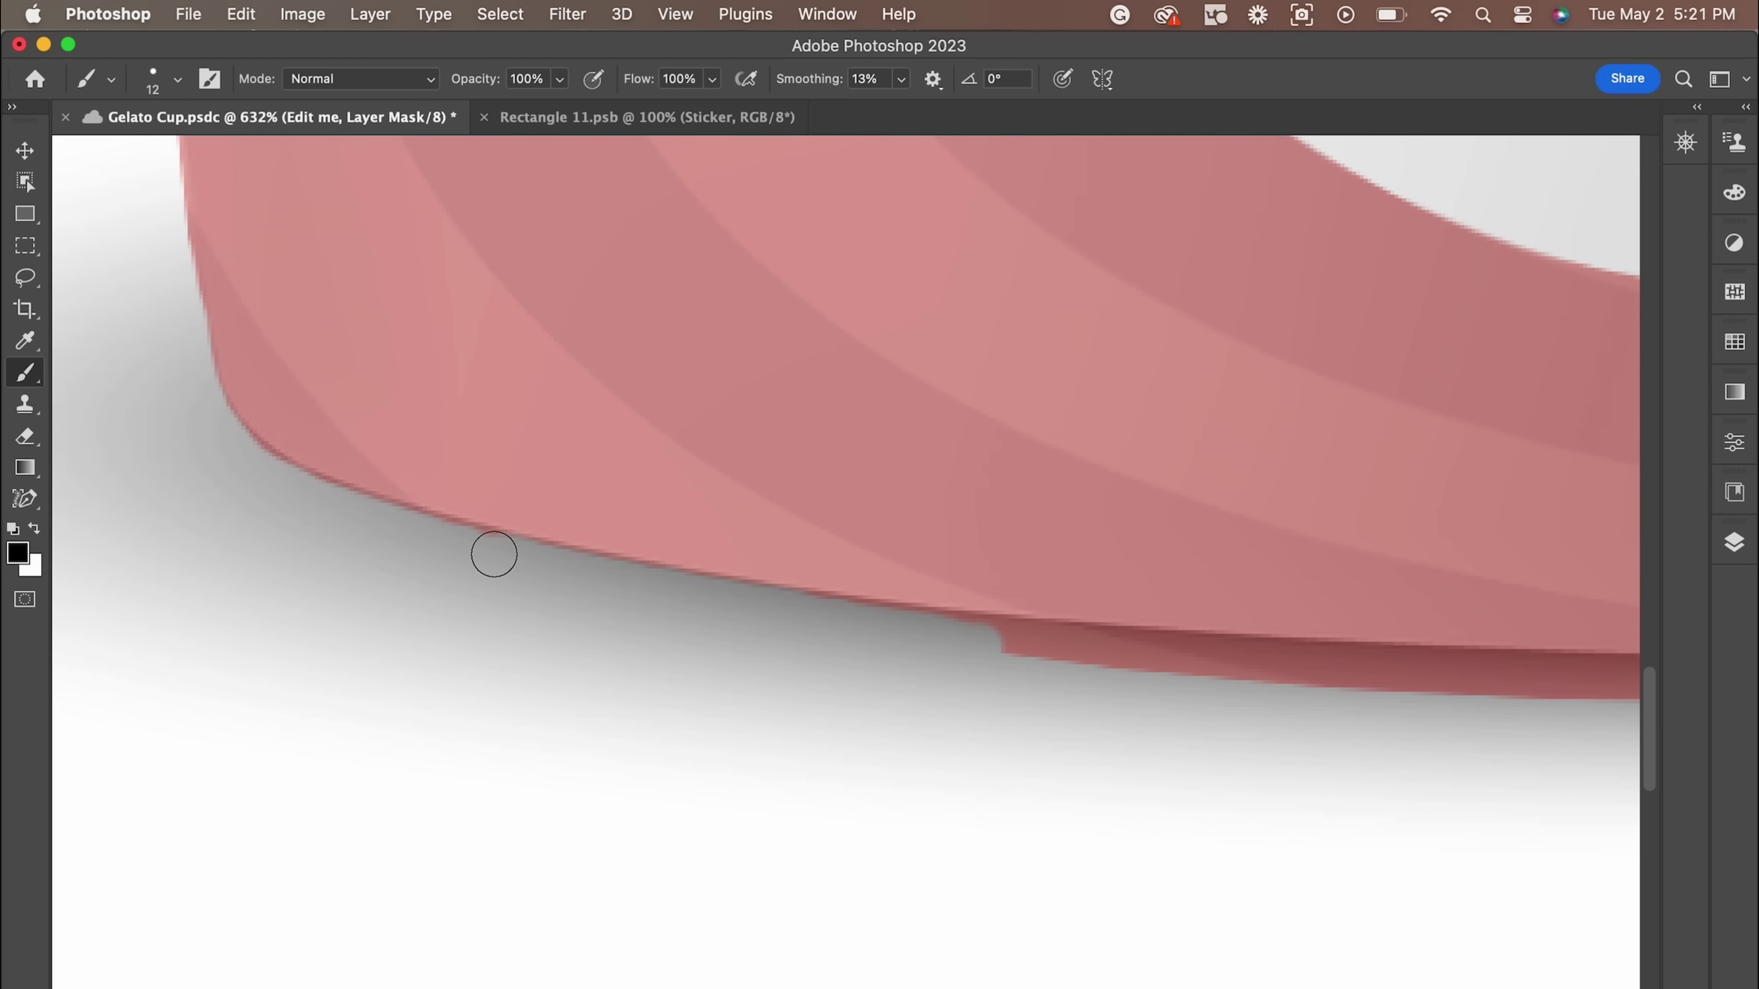
scroll(766, 675, down, 2)
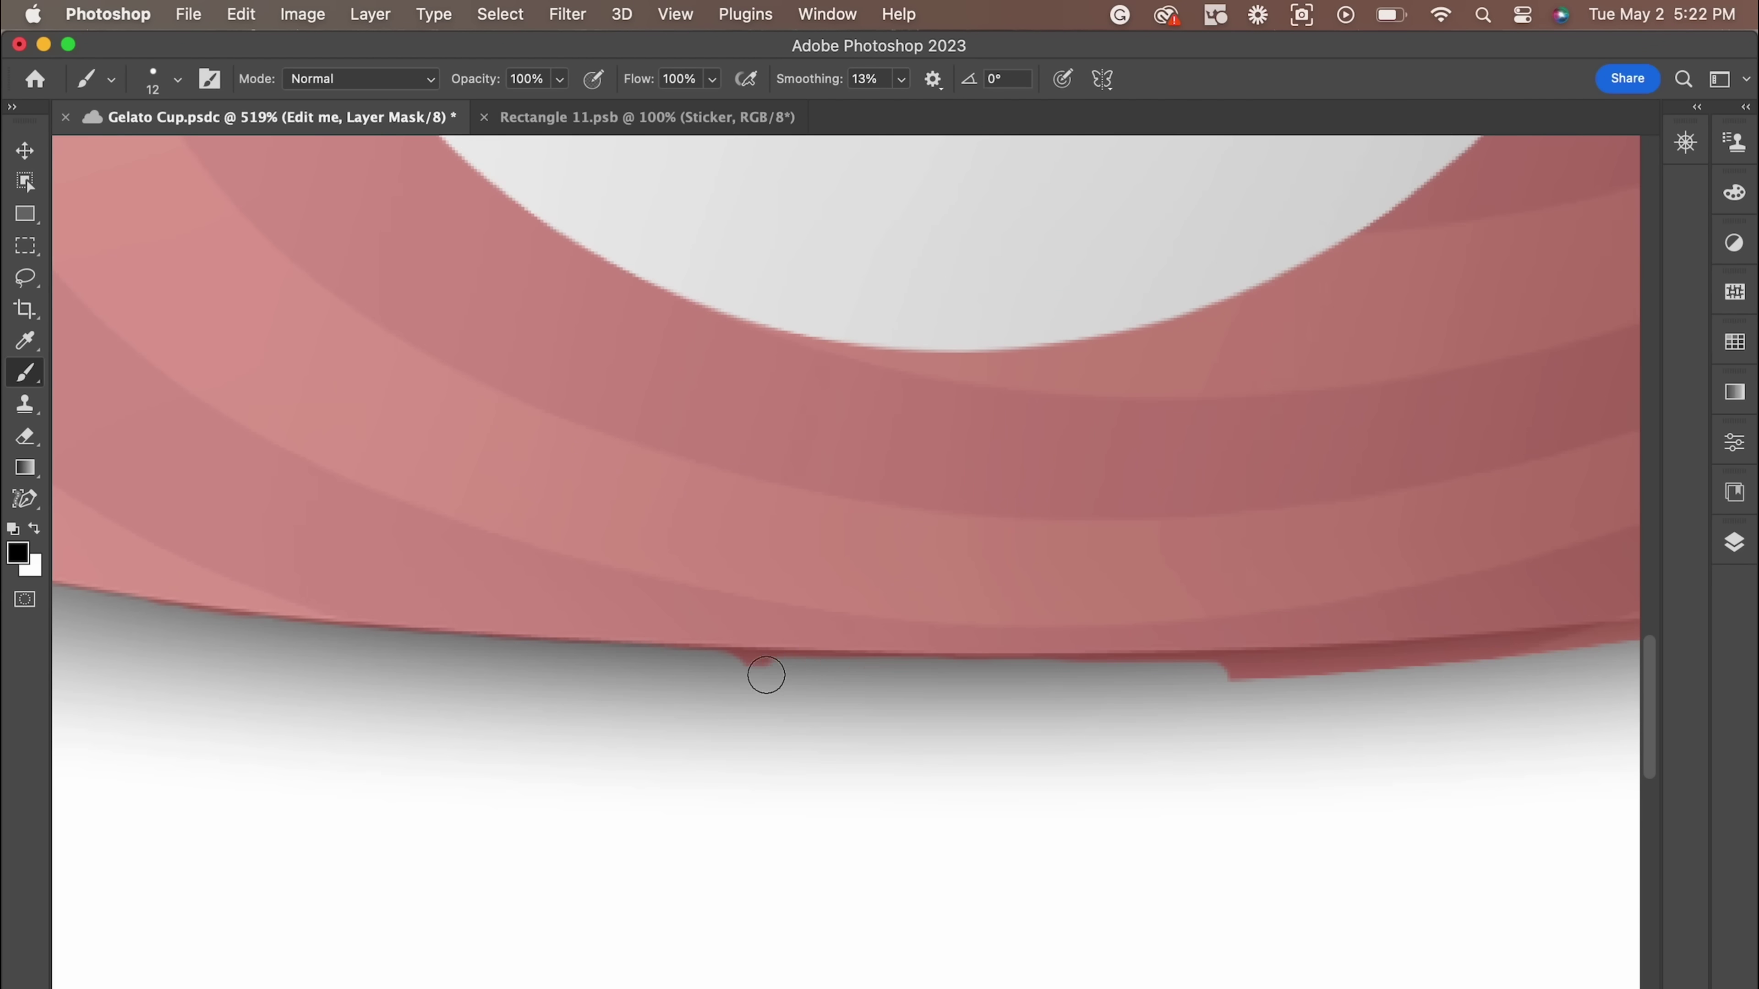
scroll(984, 771, right, 5)
drag(985, 771, 498, 806)
Paint out the wrap overlapping just below the cup's rim
scroll(581, 856, right, 5)
scroll(860, 801, up, 2)
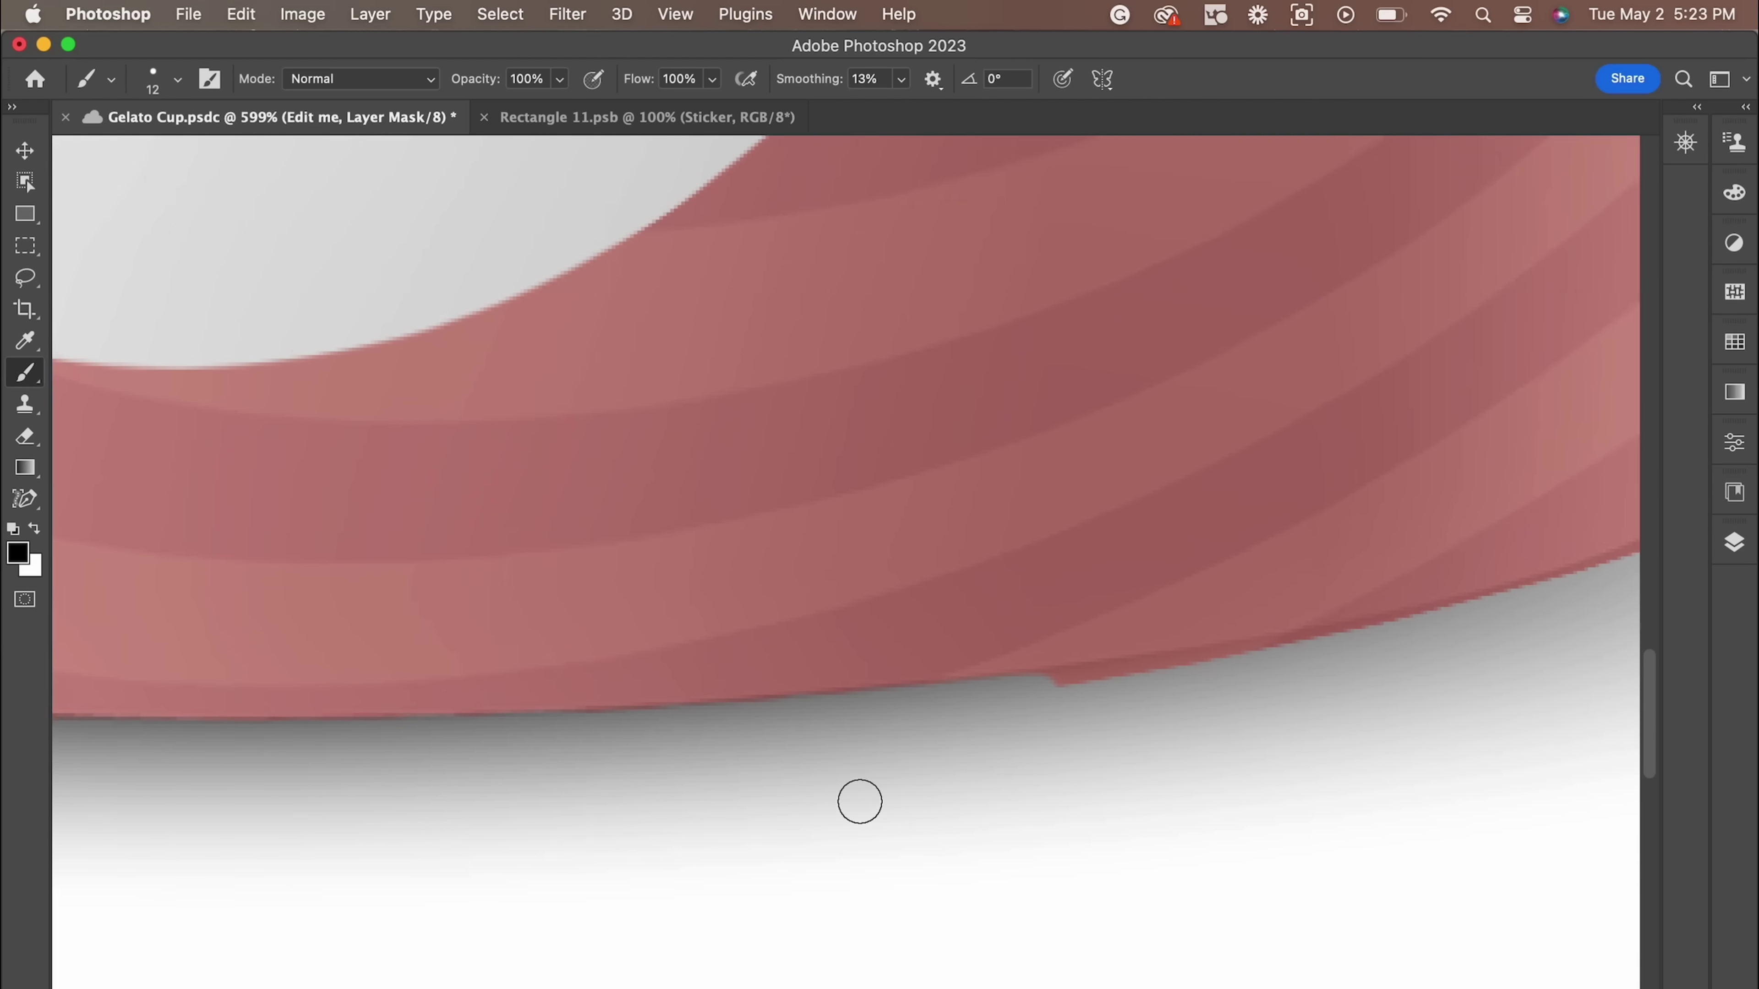
scroll(1072, 683, left, 3)
scroll(1111, 667, down, 2)
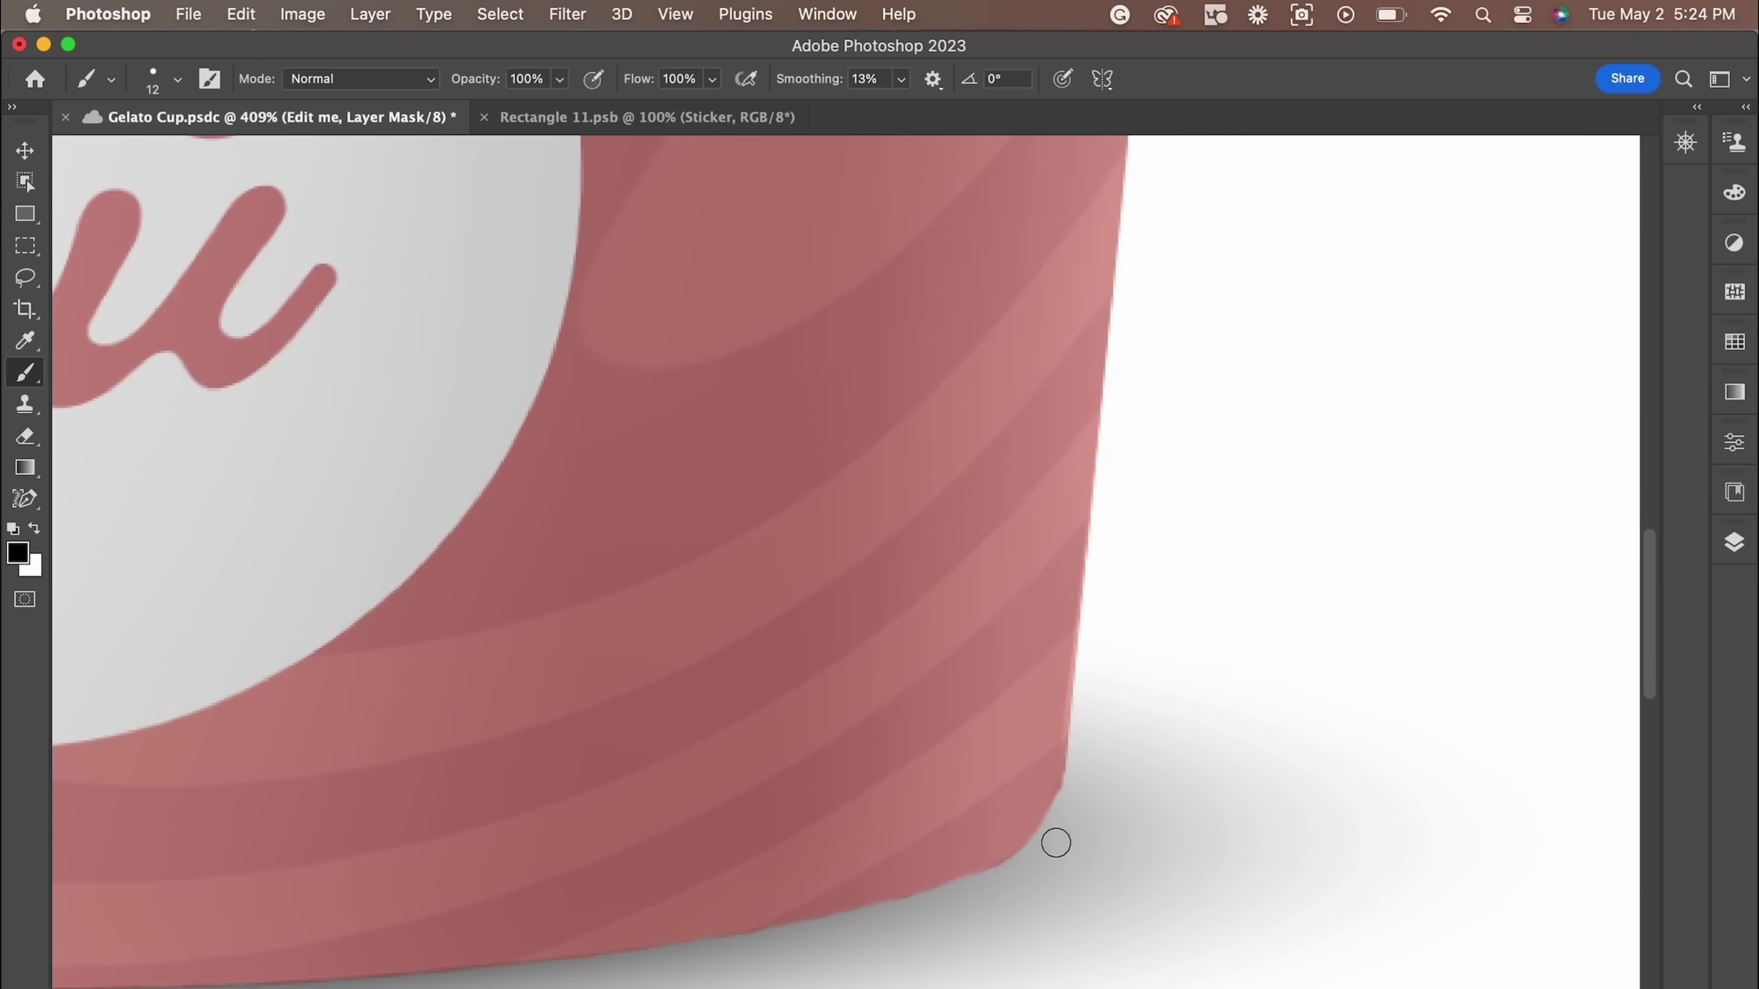
scroll(1052, 840, up, 3)
scroll(892, 658, down, 2)
scroll(632, 970, down, 3)
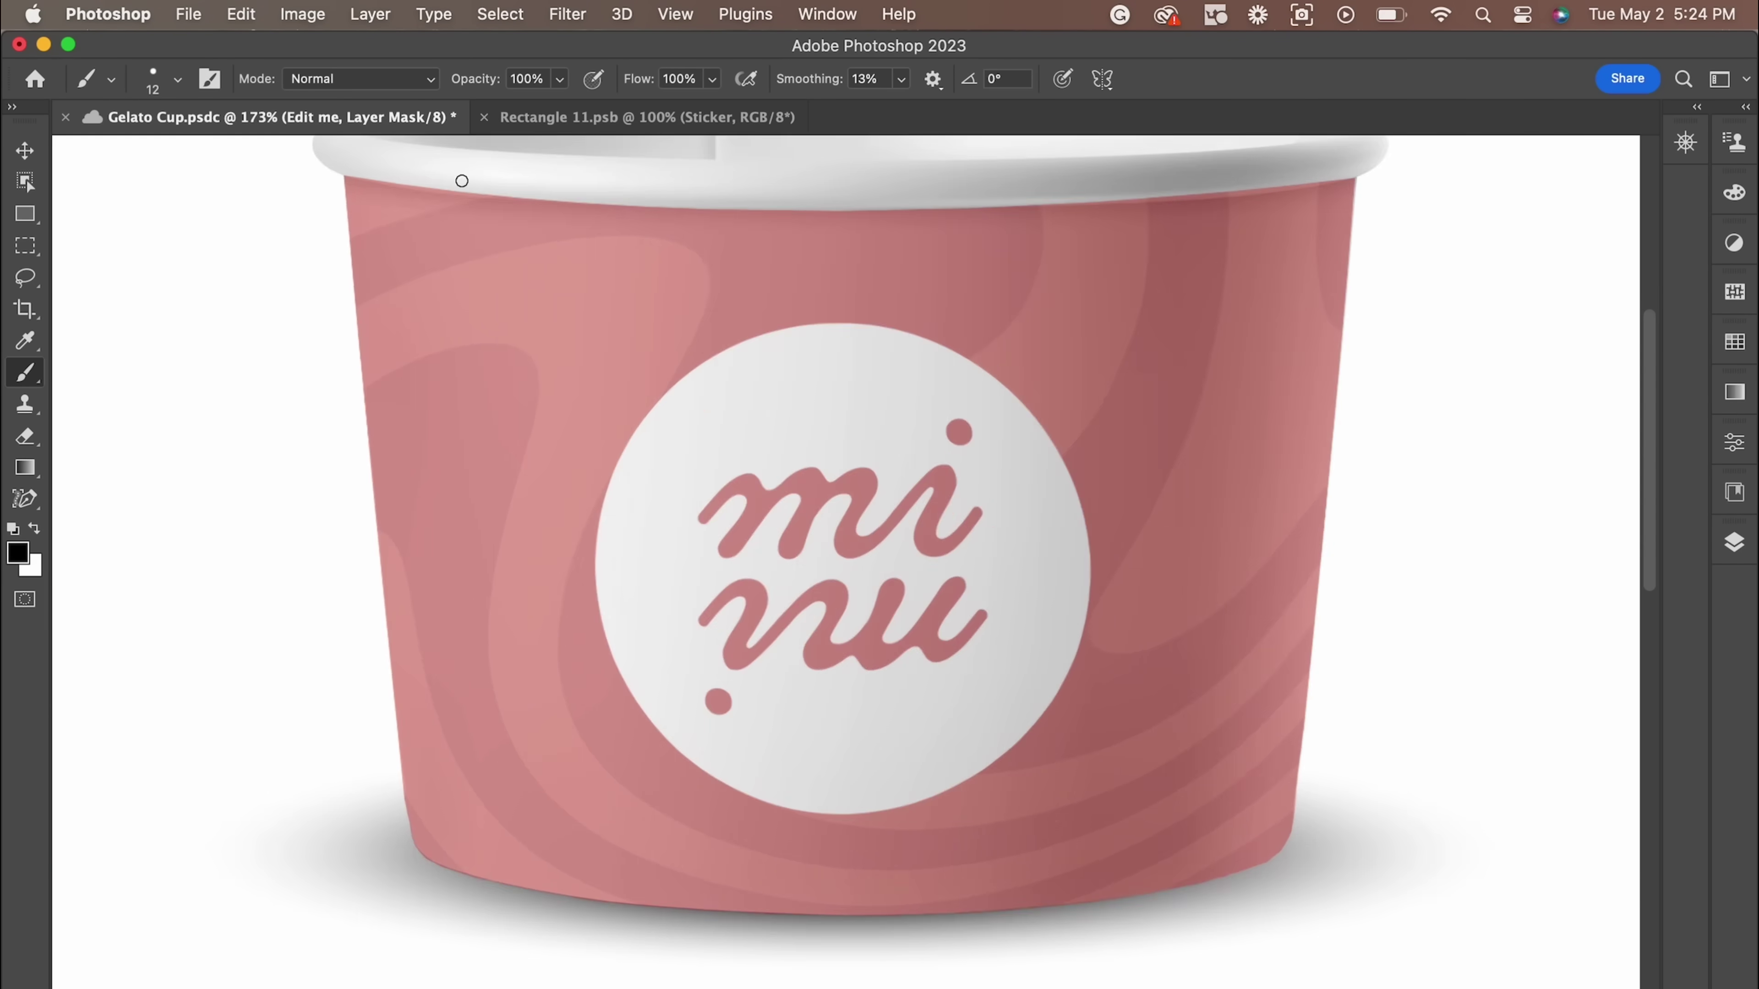
scroll(1122, 442, up, 2)
drag(1122, 442, 852, 456)
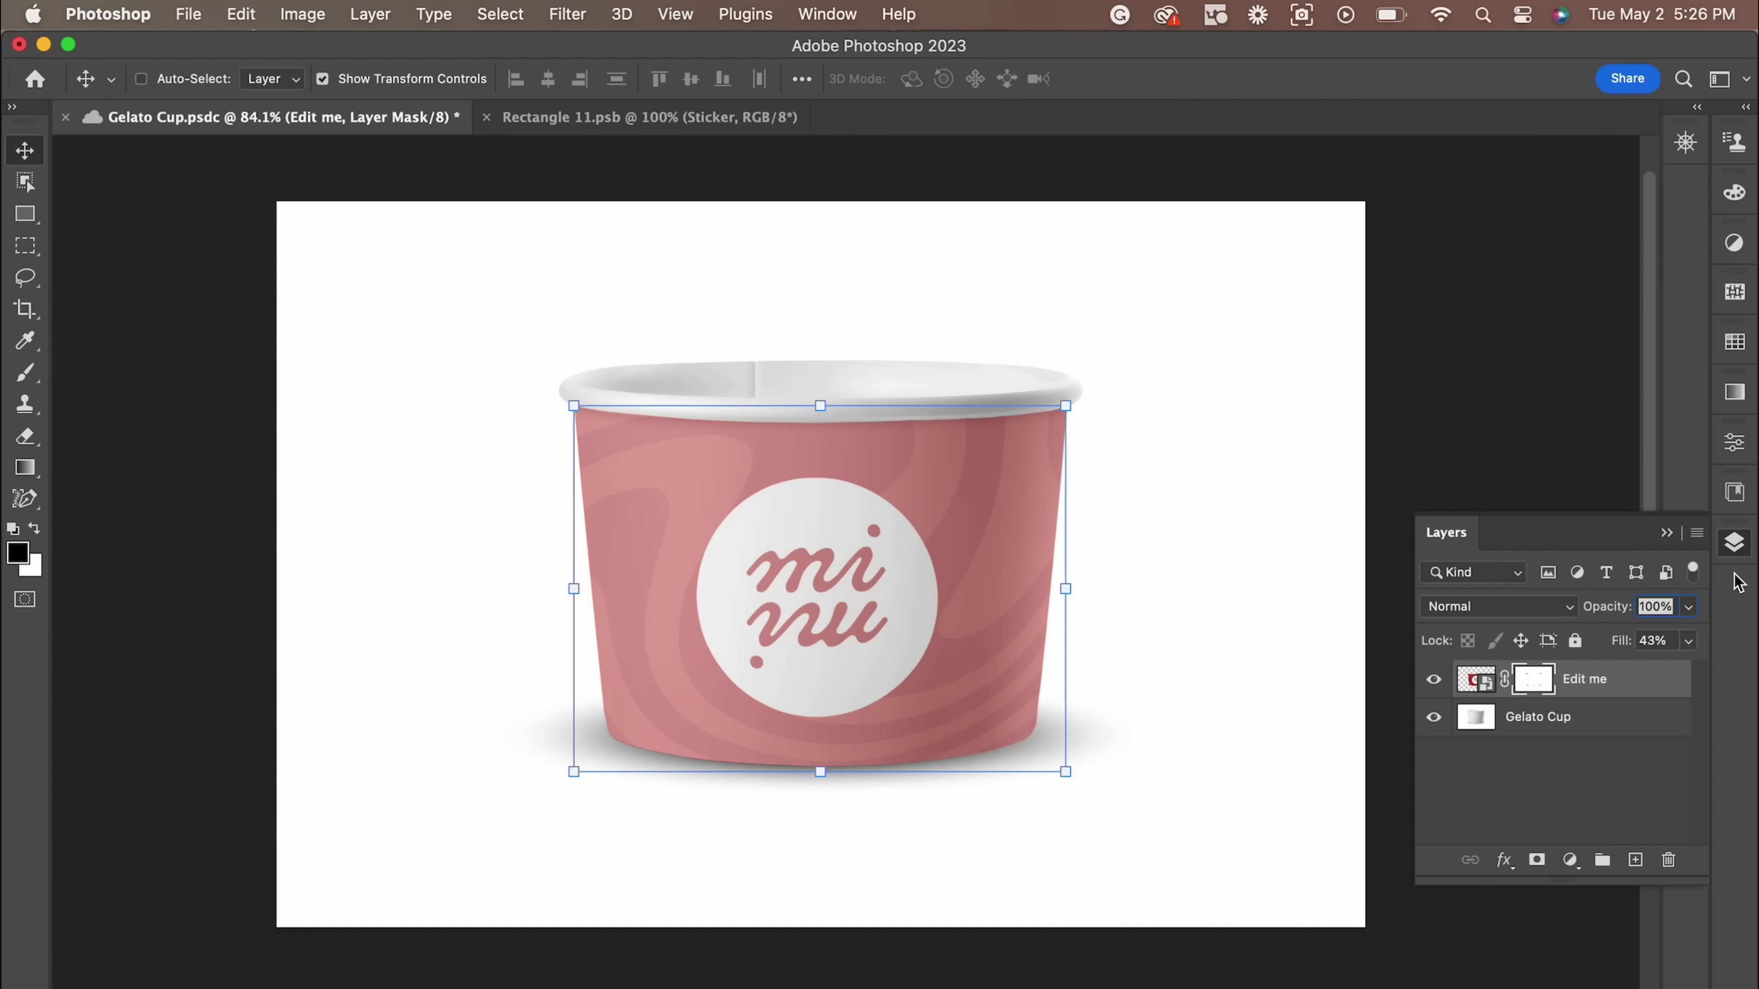
Set the Edit me layer's fill to 100% and its blend mode to Linear Burn
click(1477, 678)
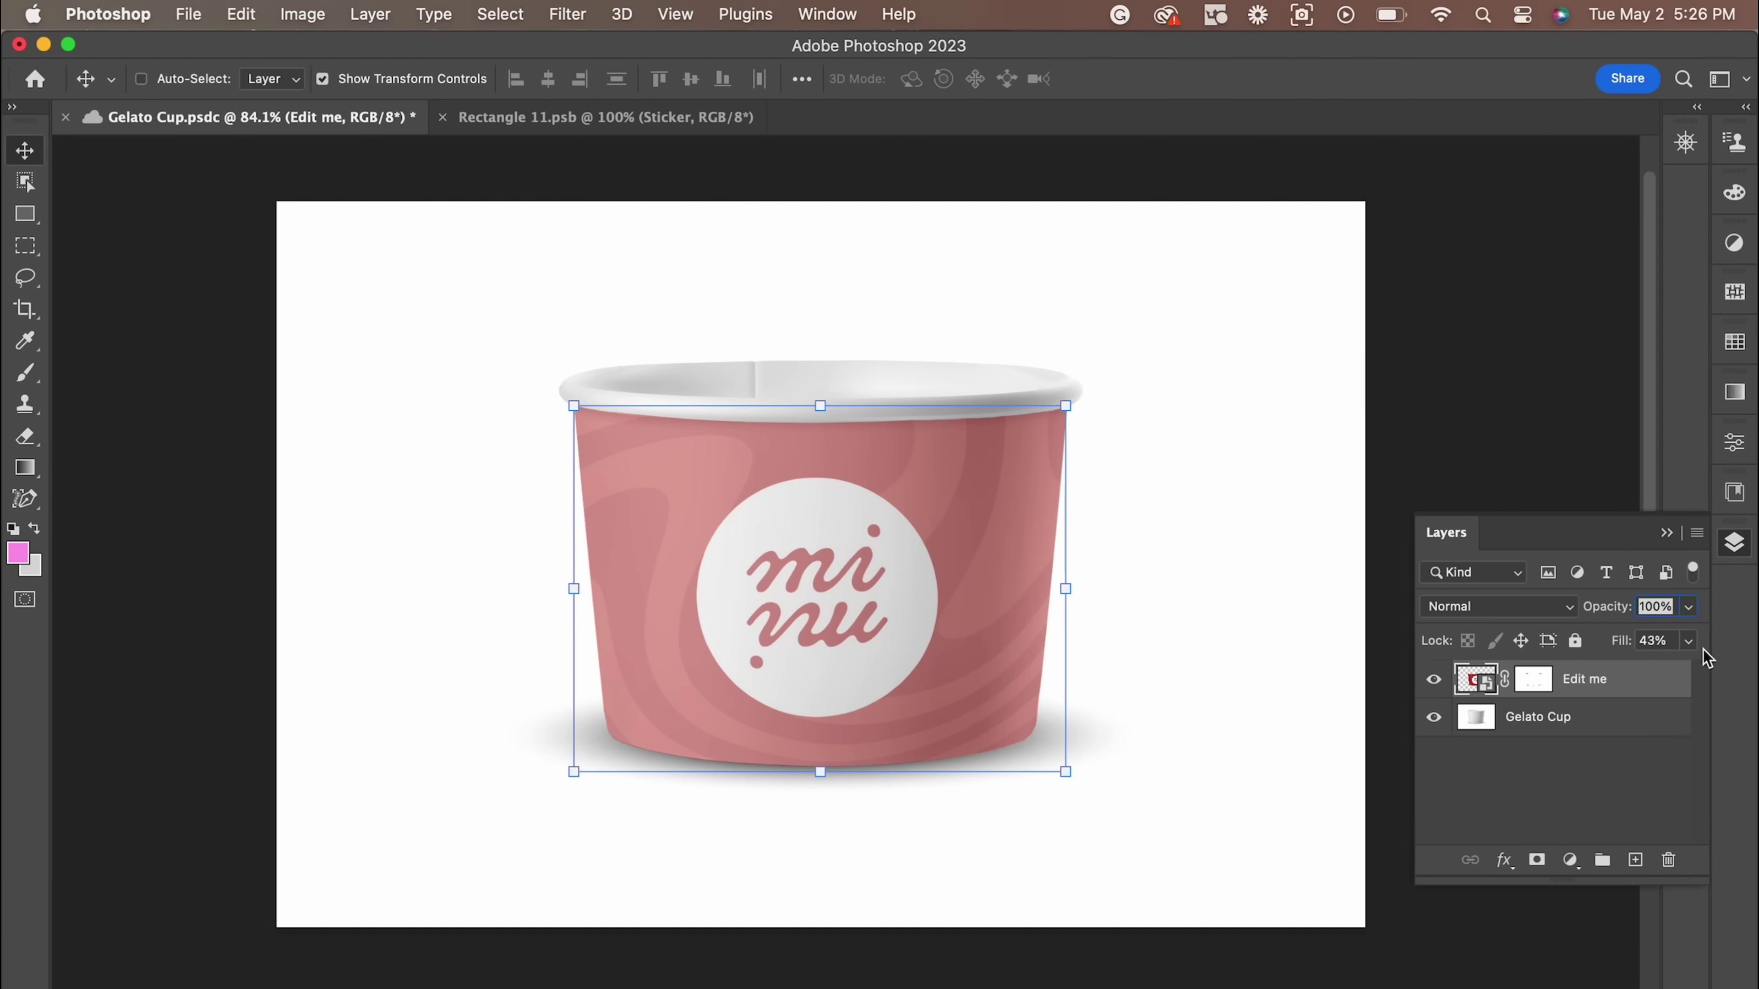
click(1689, 642)
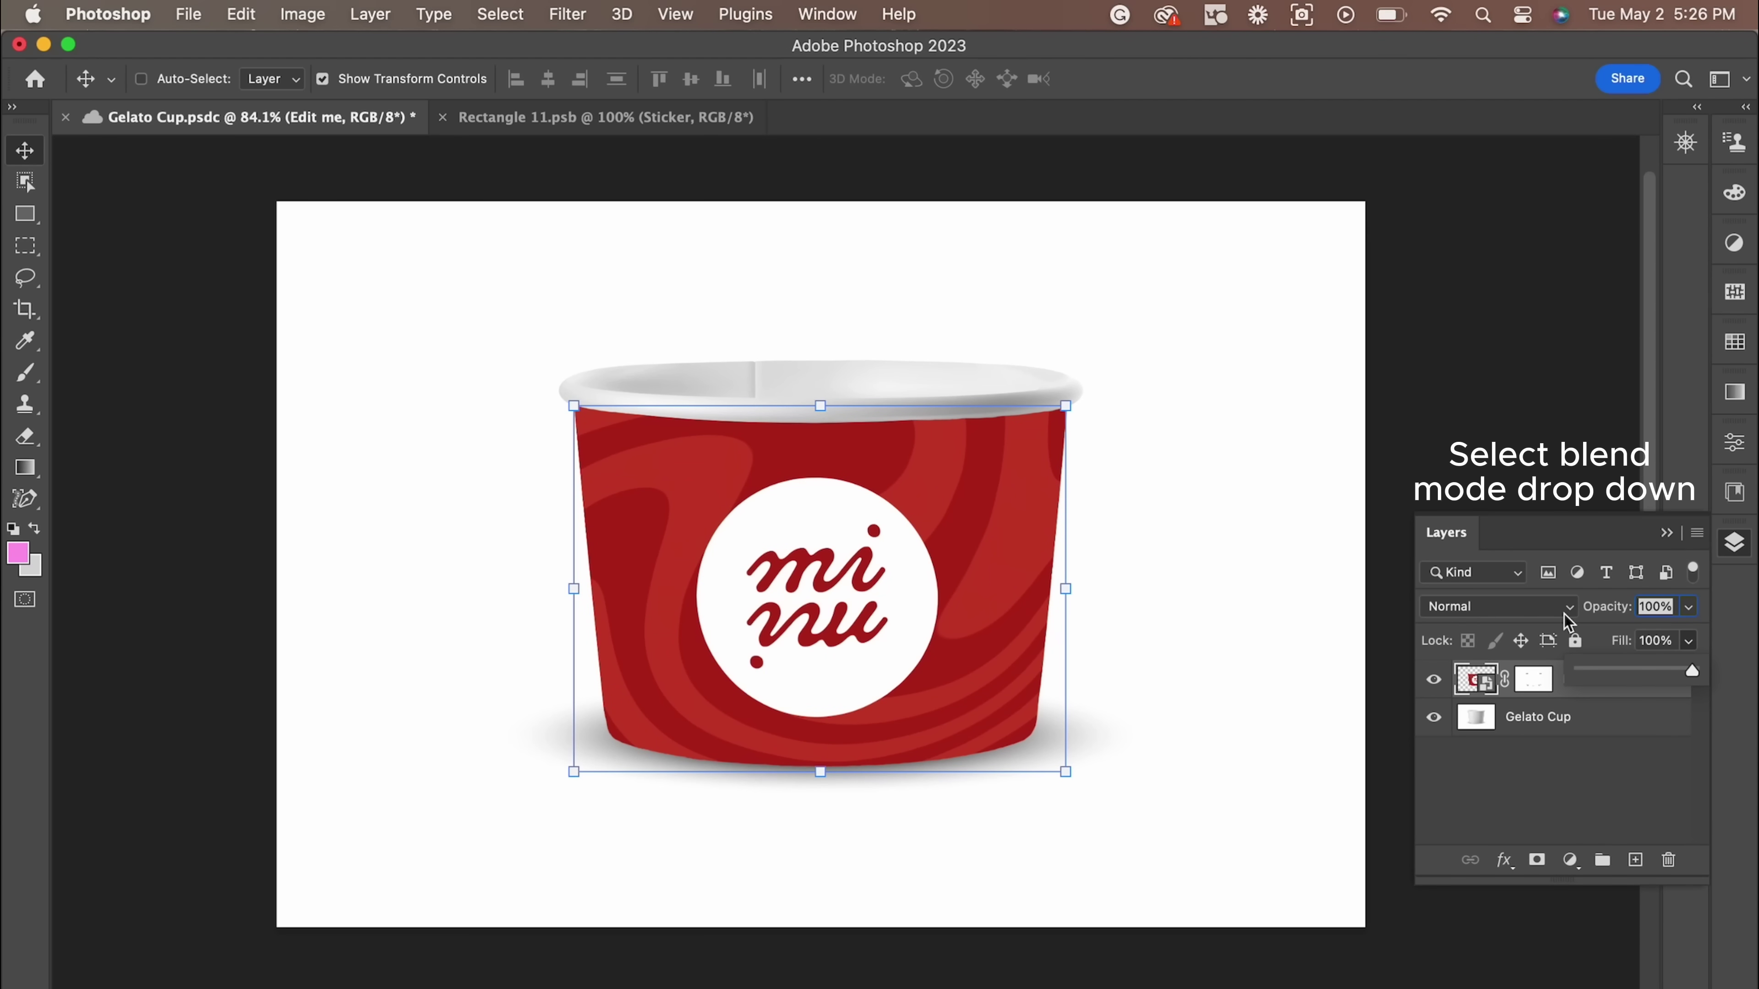
click(1564, 614)
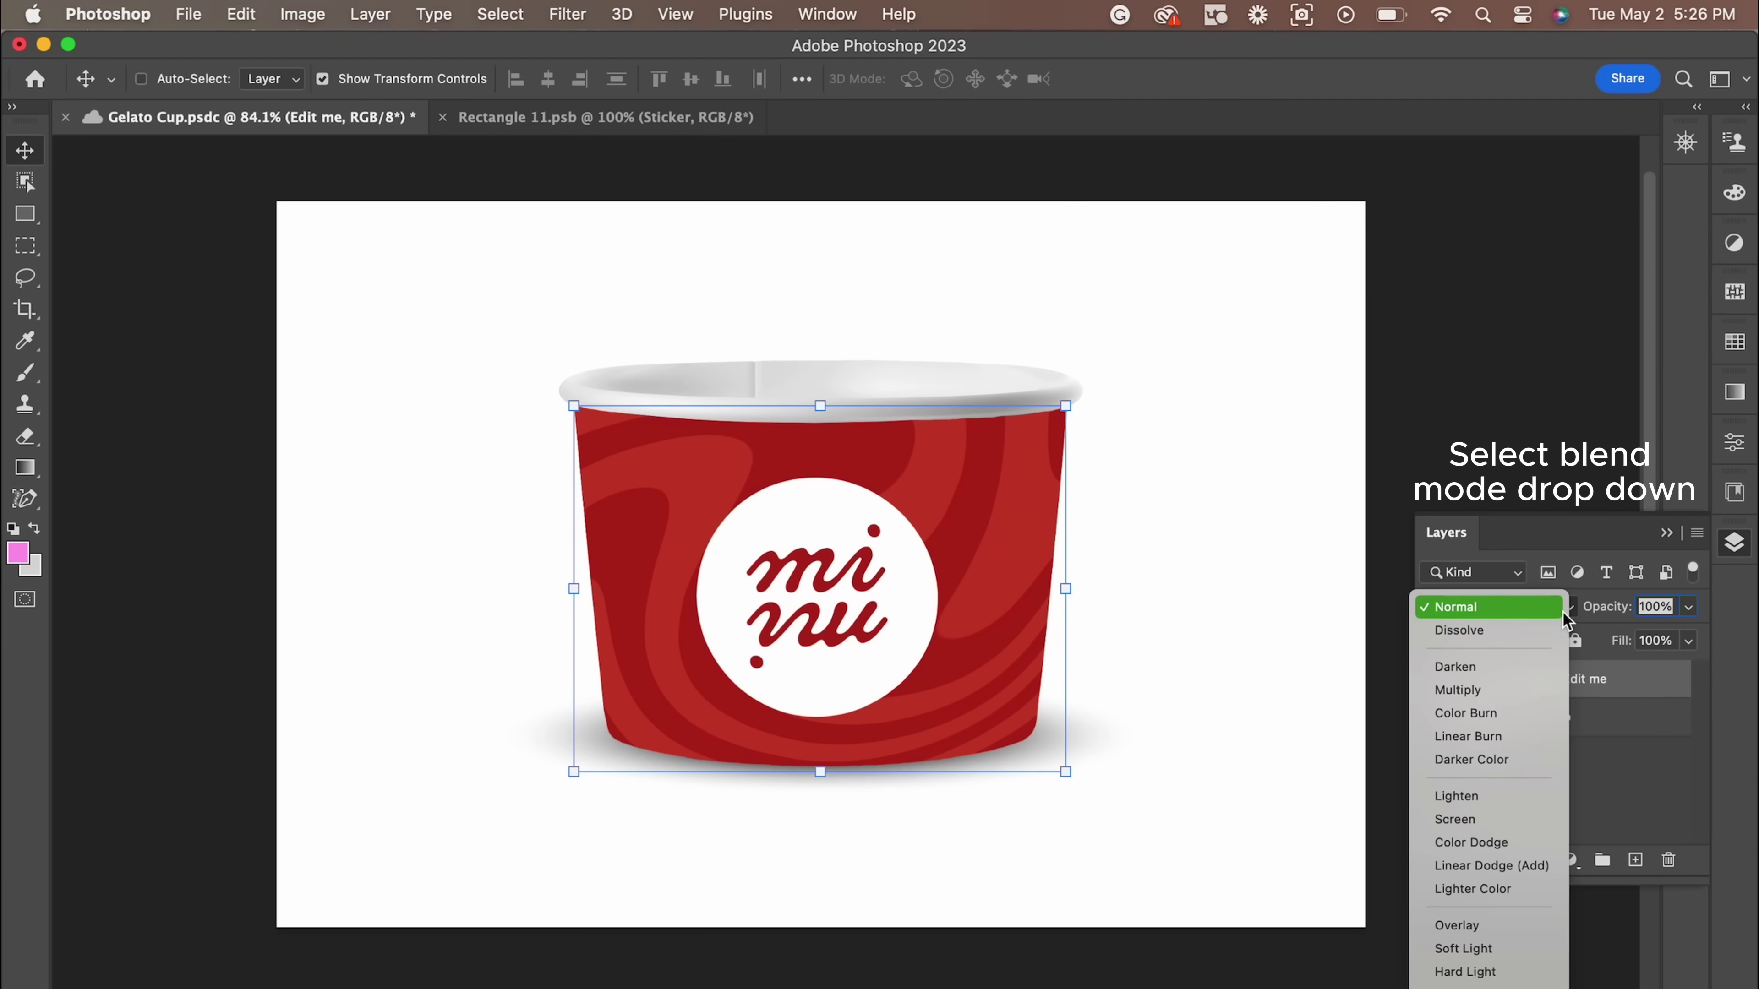
click(1539, 735)
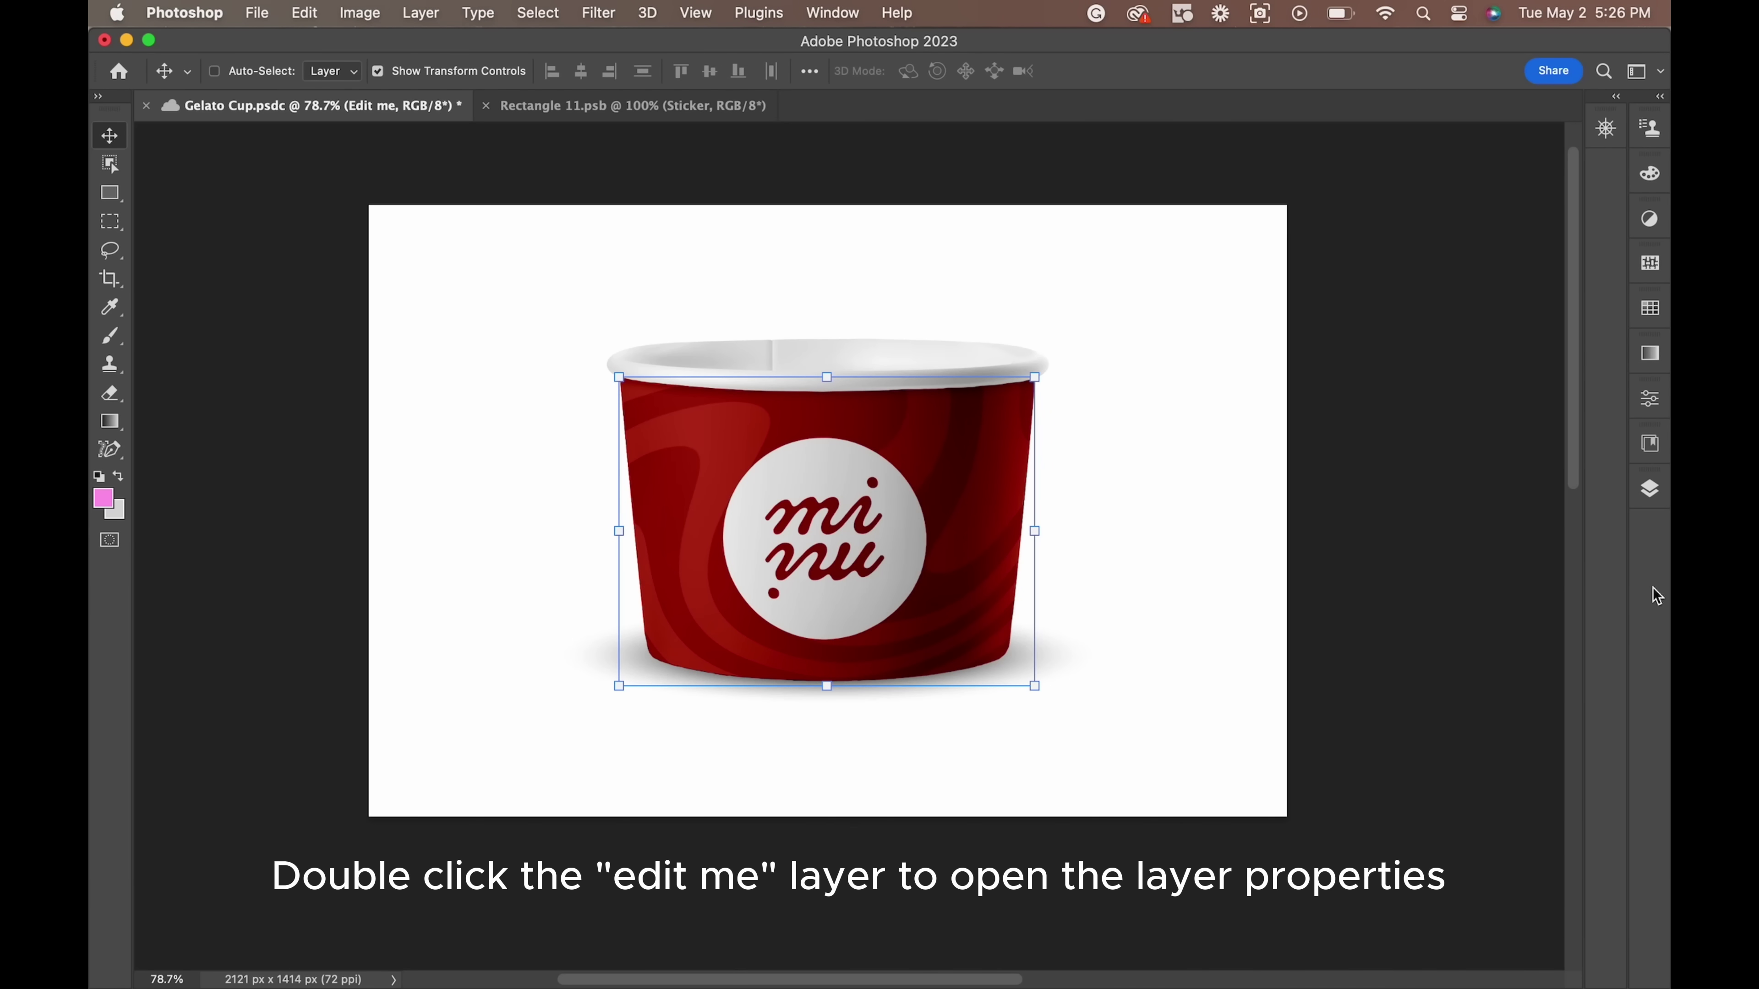
click(1649, 495)
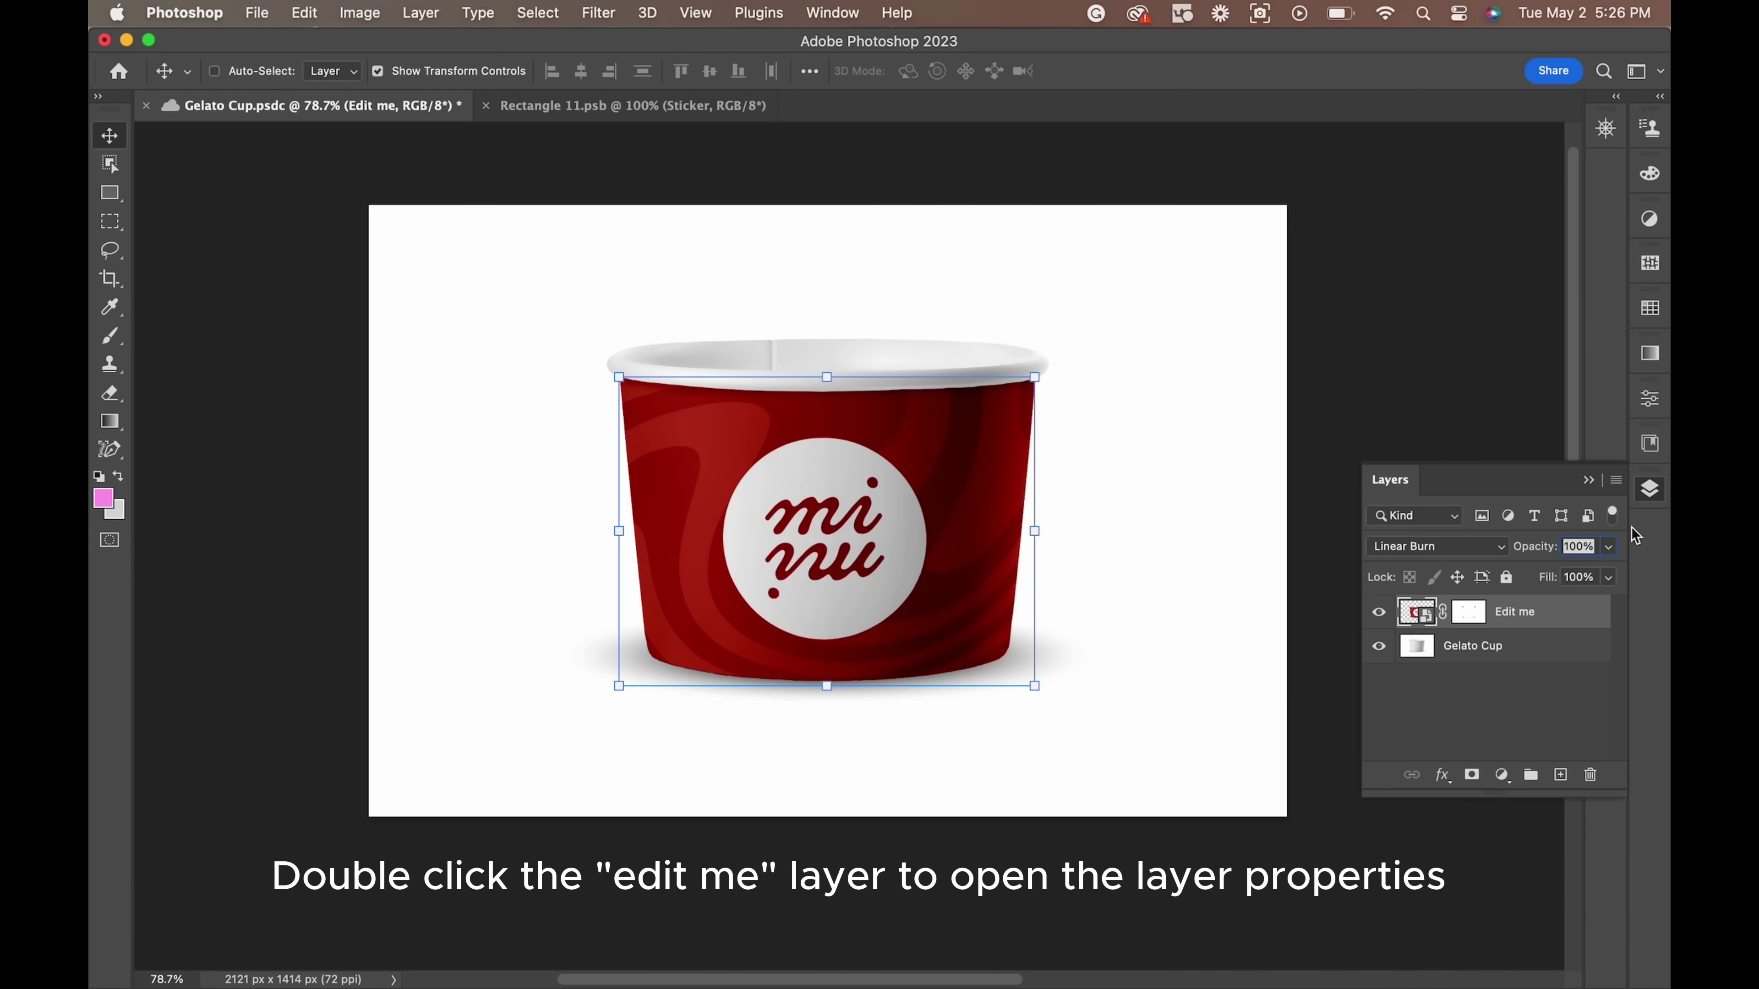
In Edit me's Layer Style, split the Blend If white sliders: current 205/255, underlying 233/255
double_click(1559, 624)
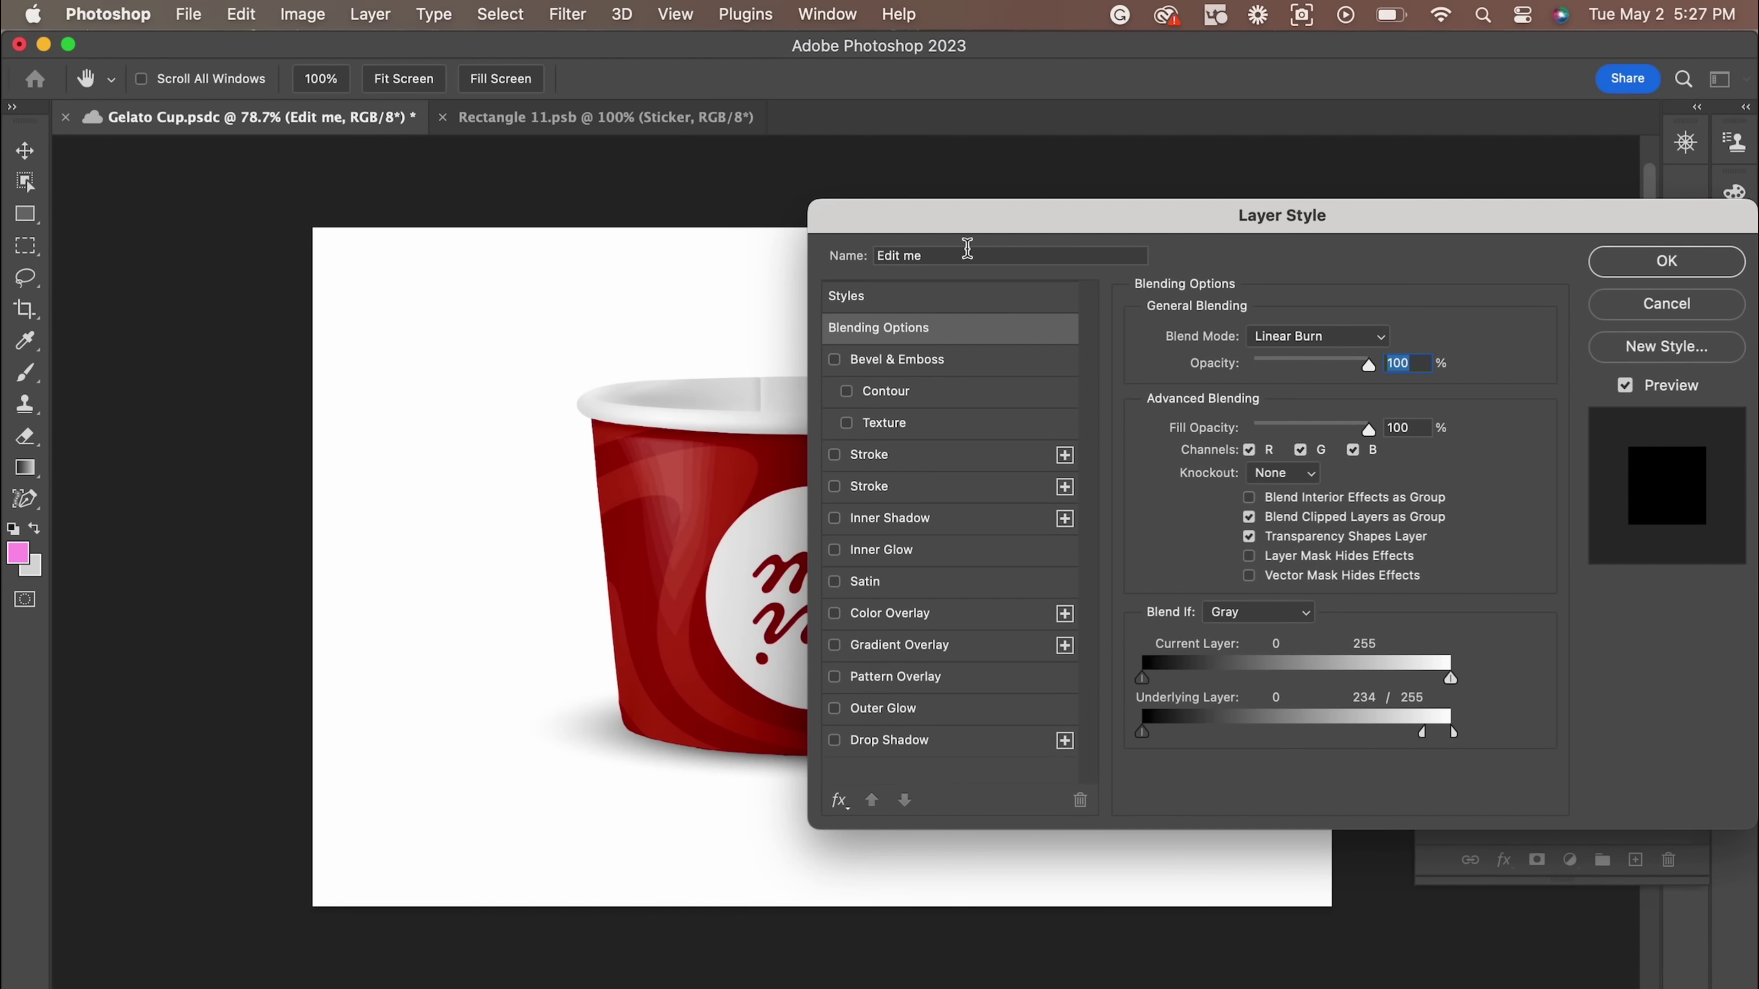
drag(941, 220, 1076, 84)
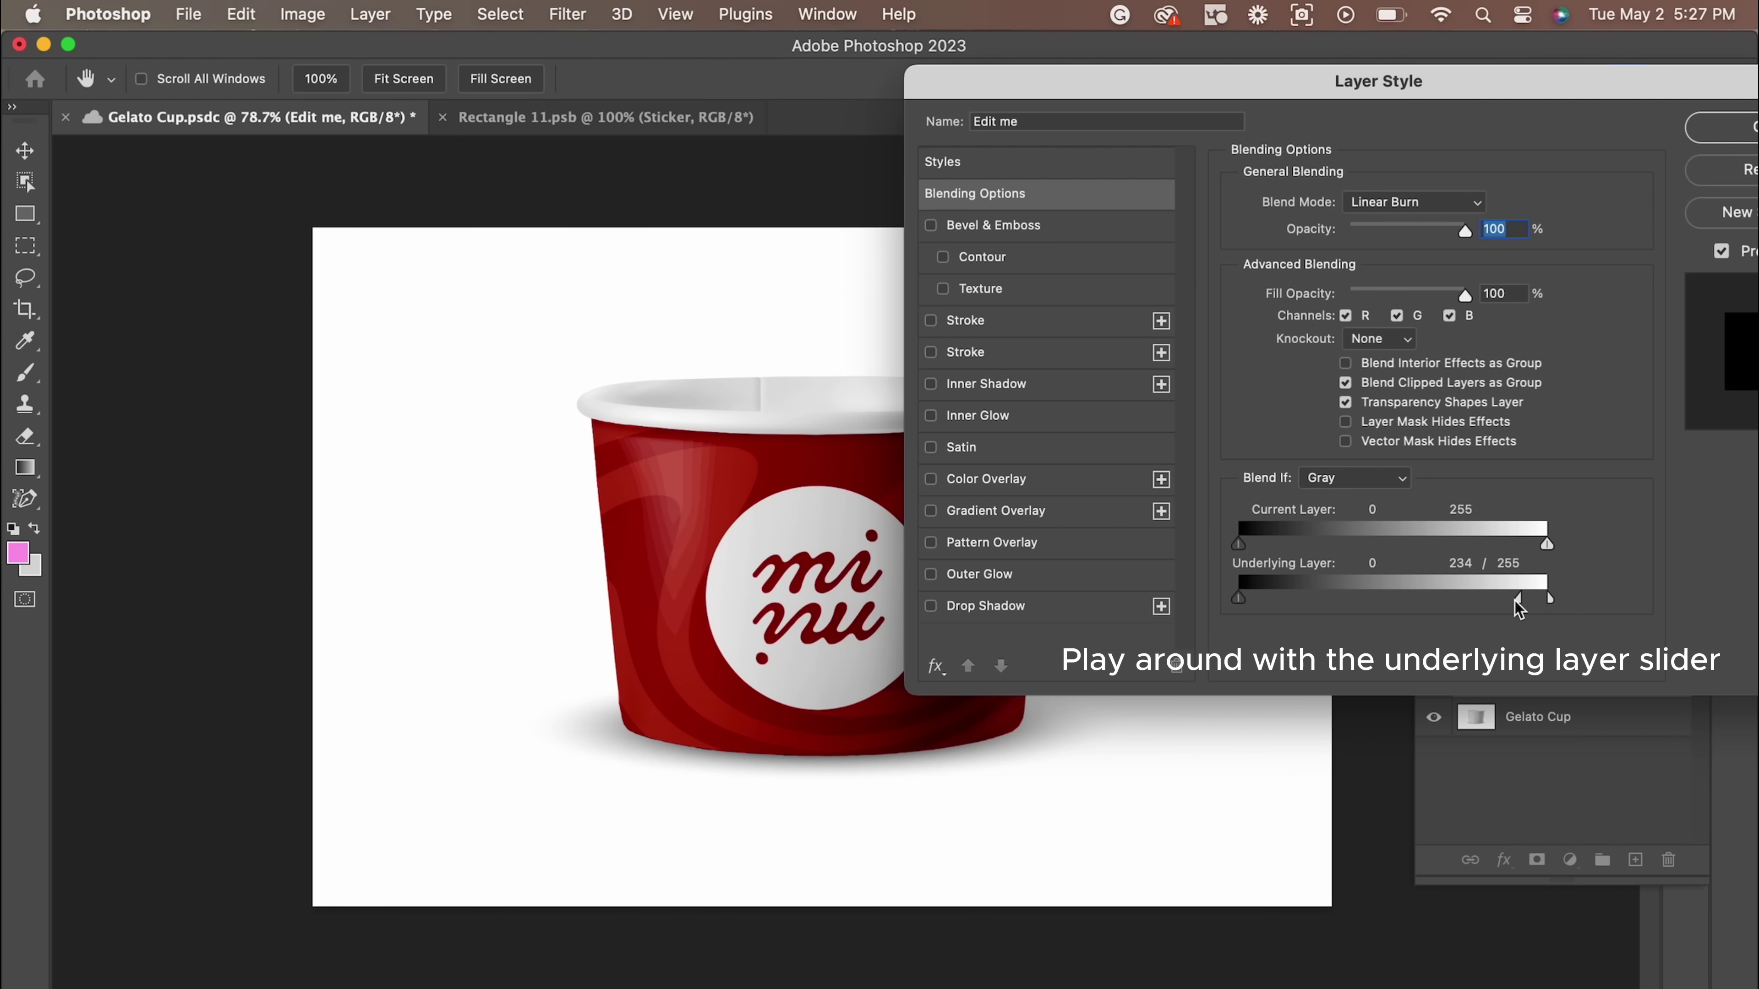
mouse_move(1516, 600)
mouse_down()
mouse_move(1547, 598)
mouse_move(1522, 603)
mouse_up()
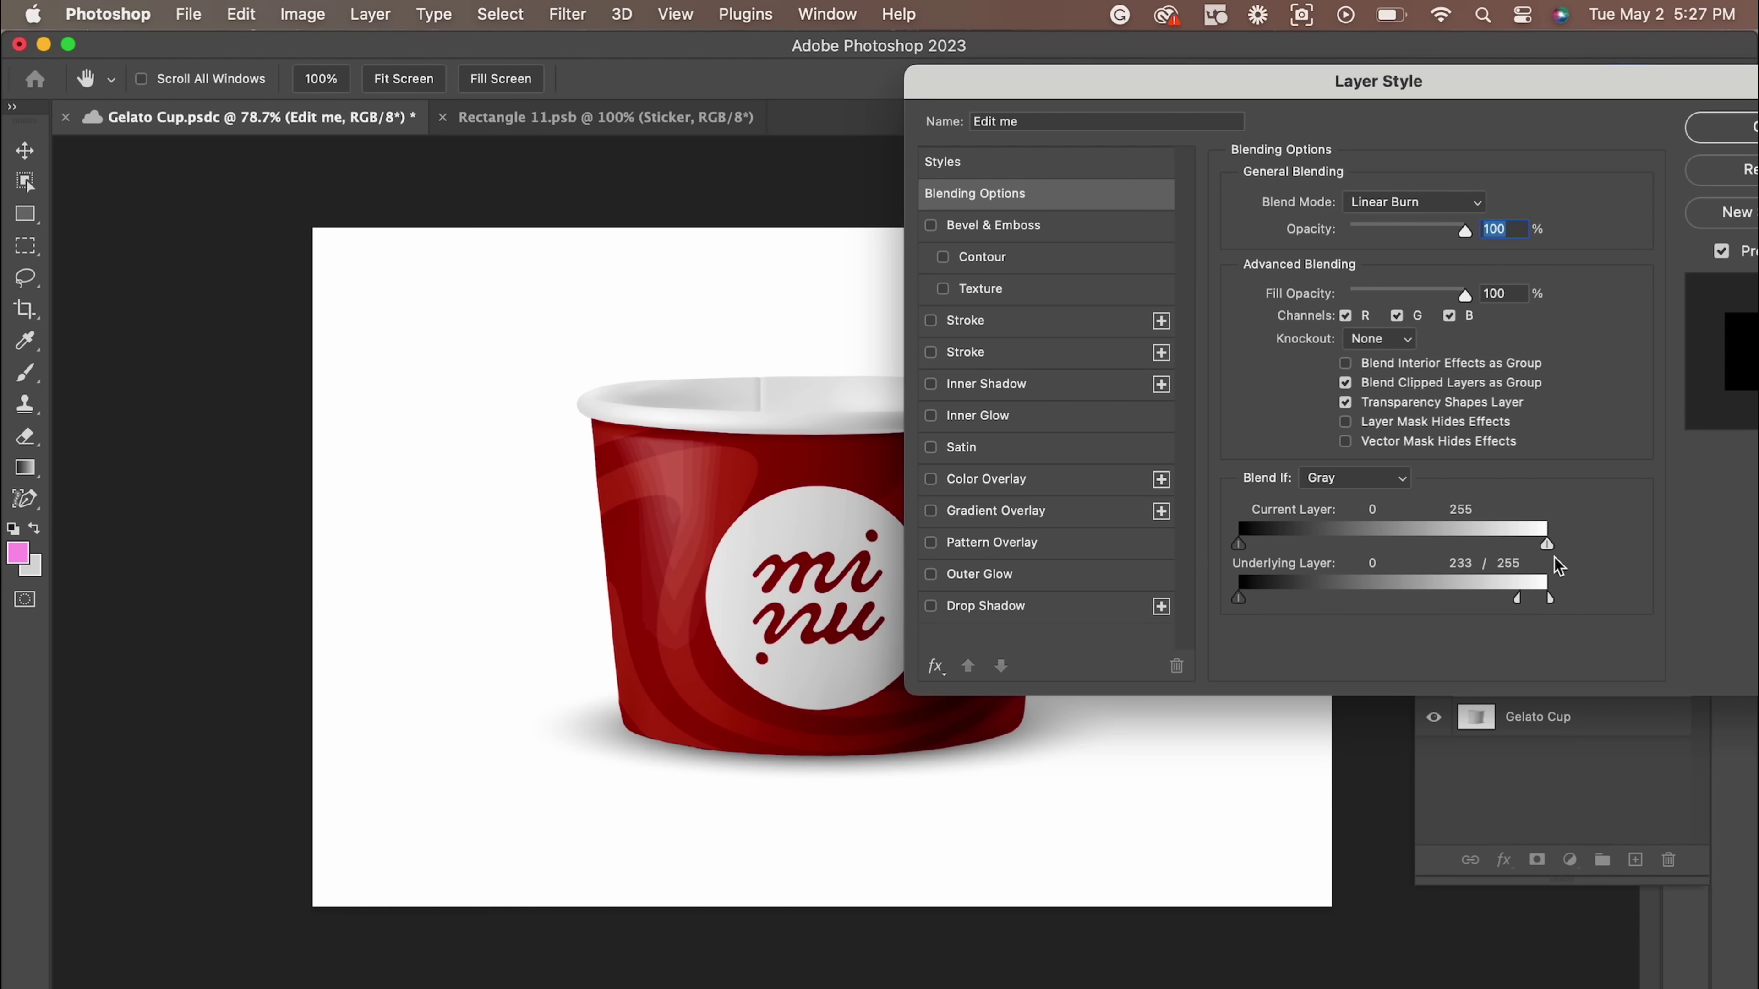
drag(1547, 544, 1507, 548)
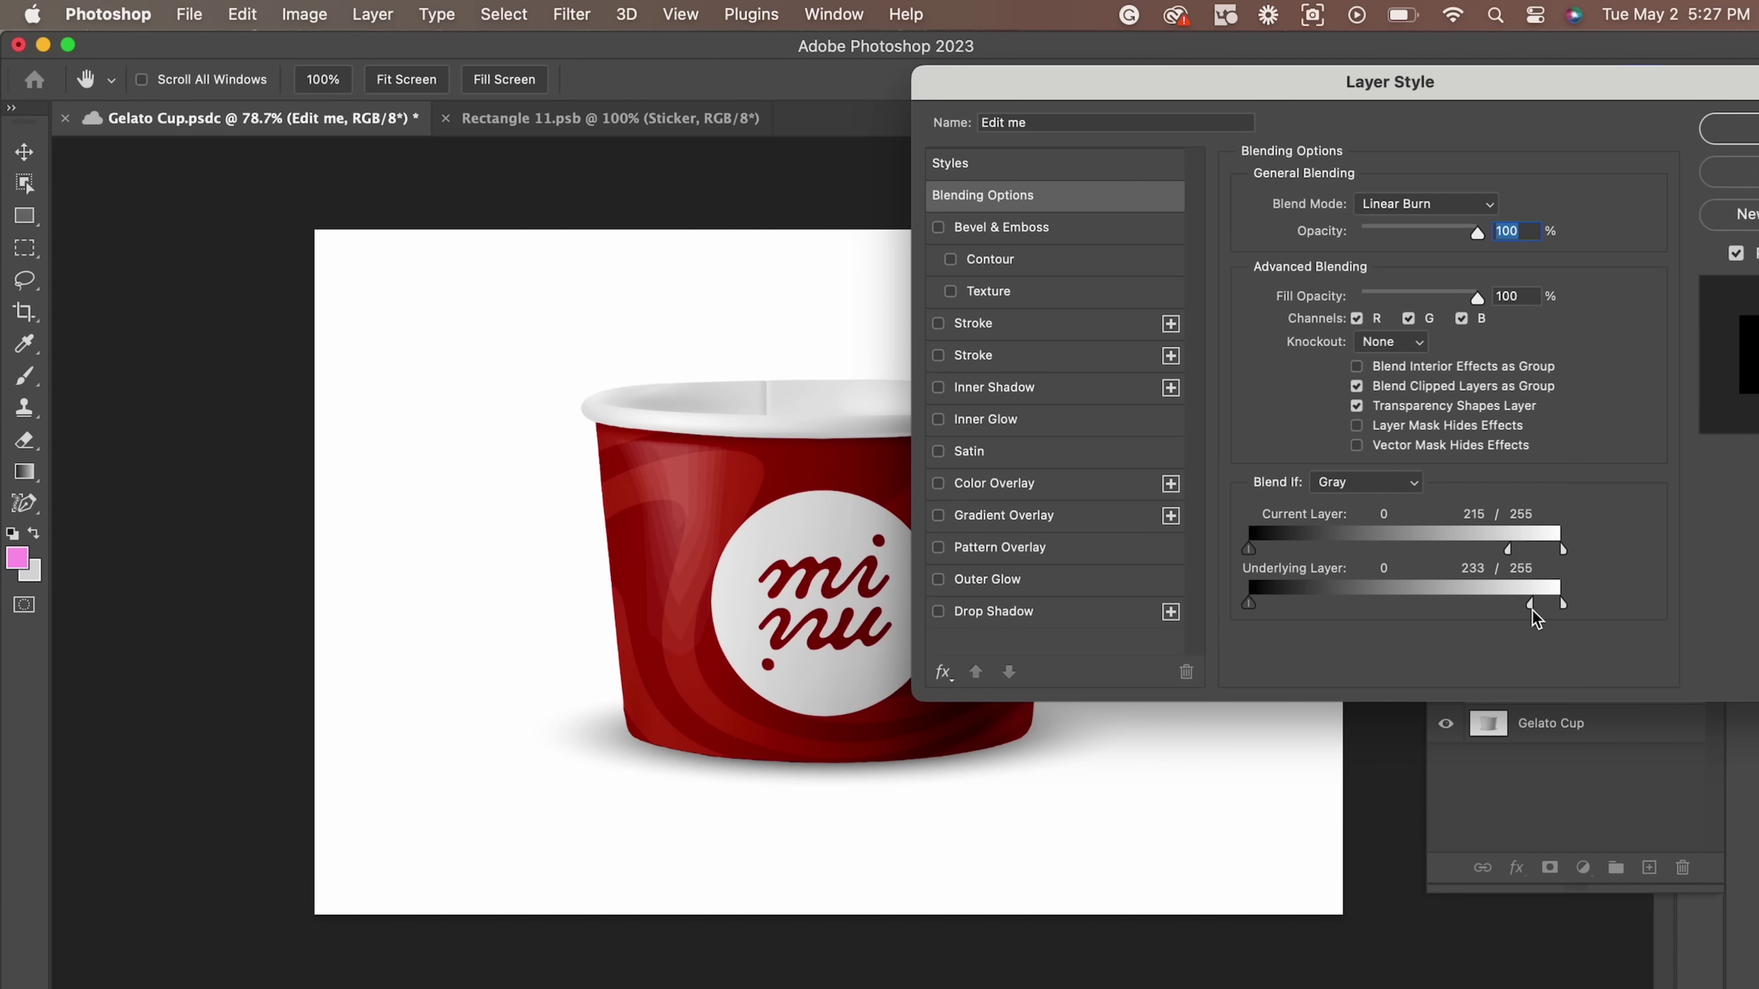
Close the Layer Style dialog with OK to apply the Blend If settings
key(Return)
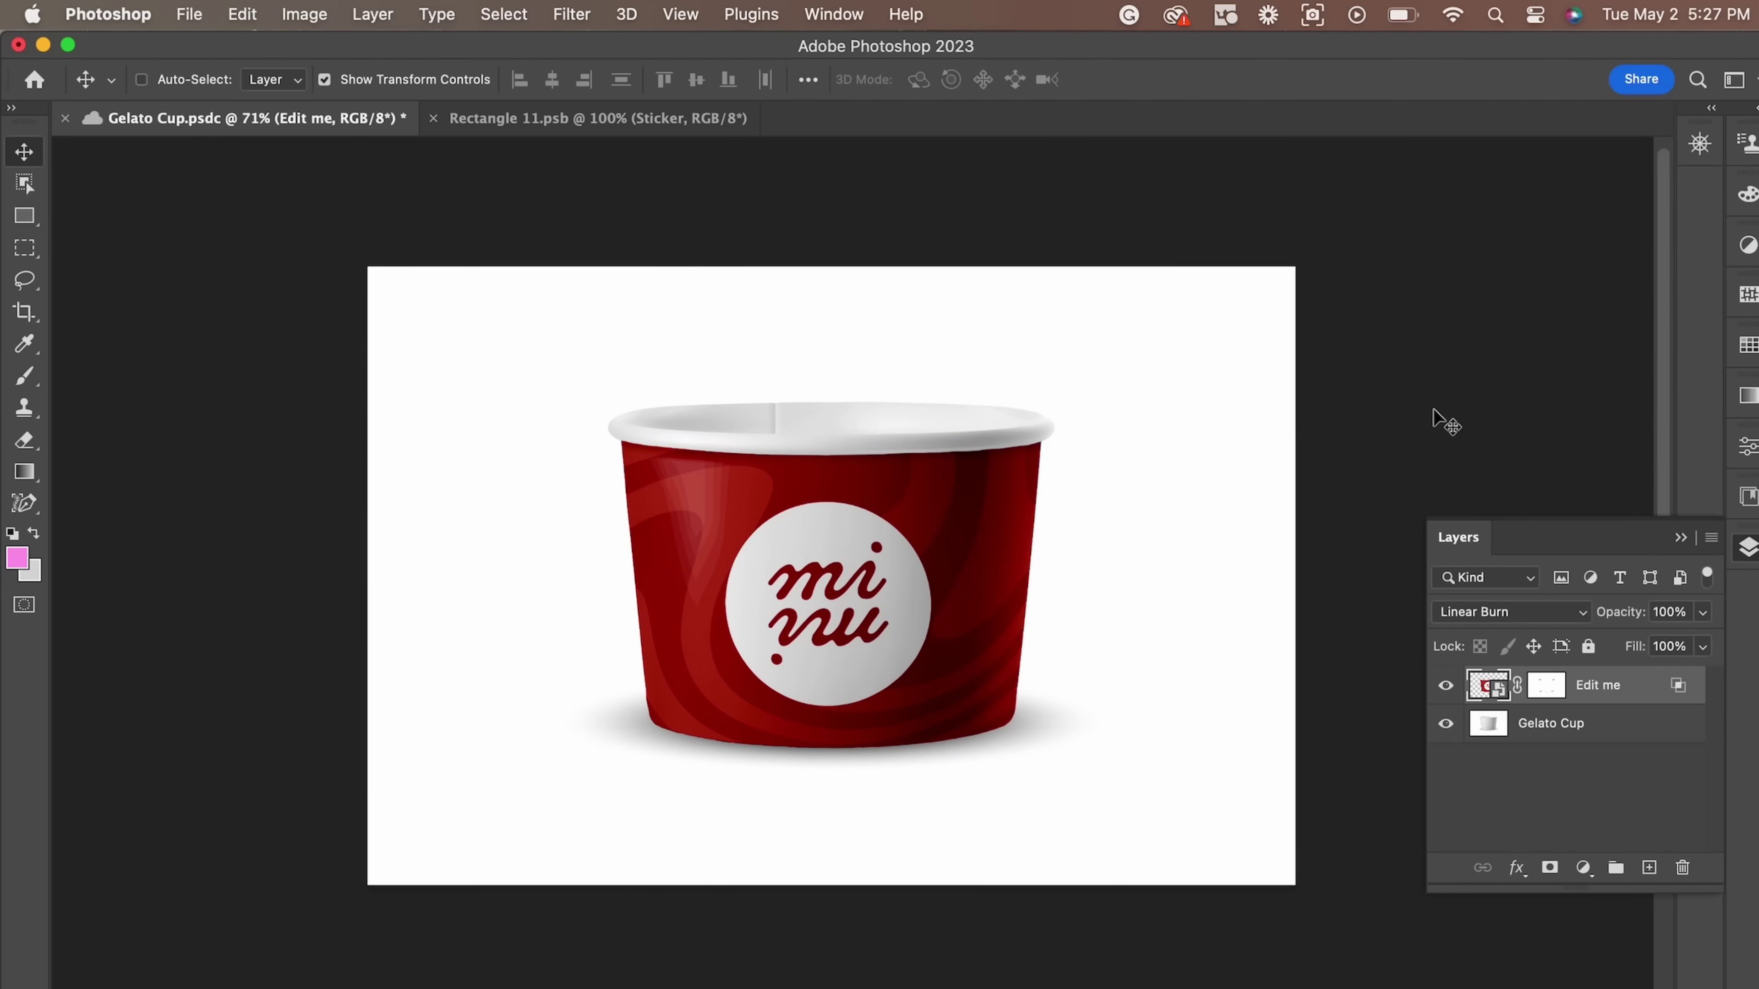